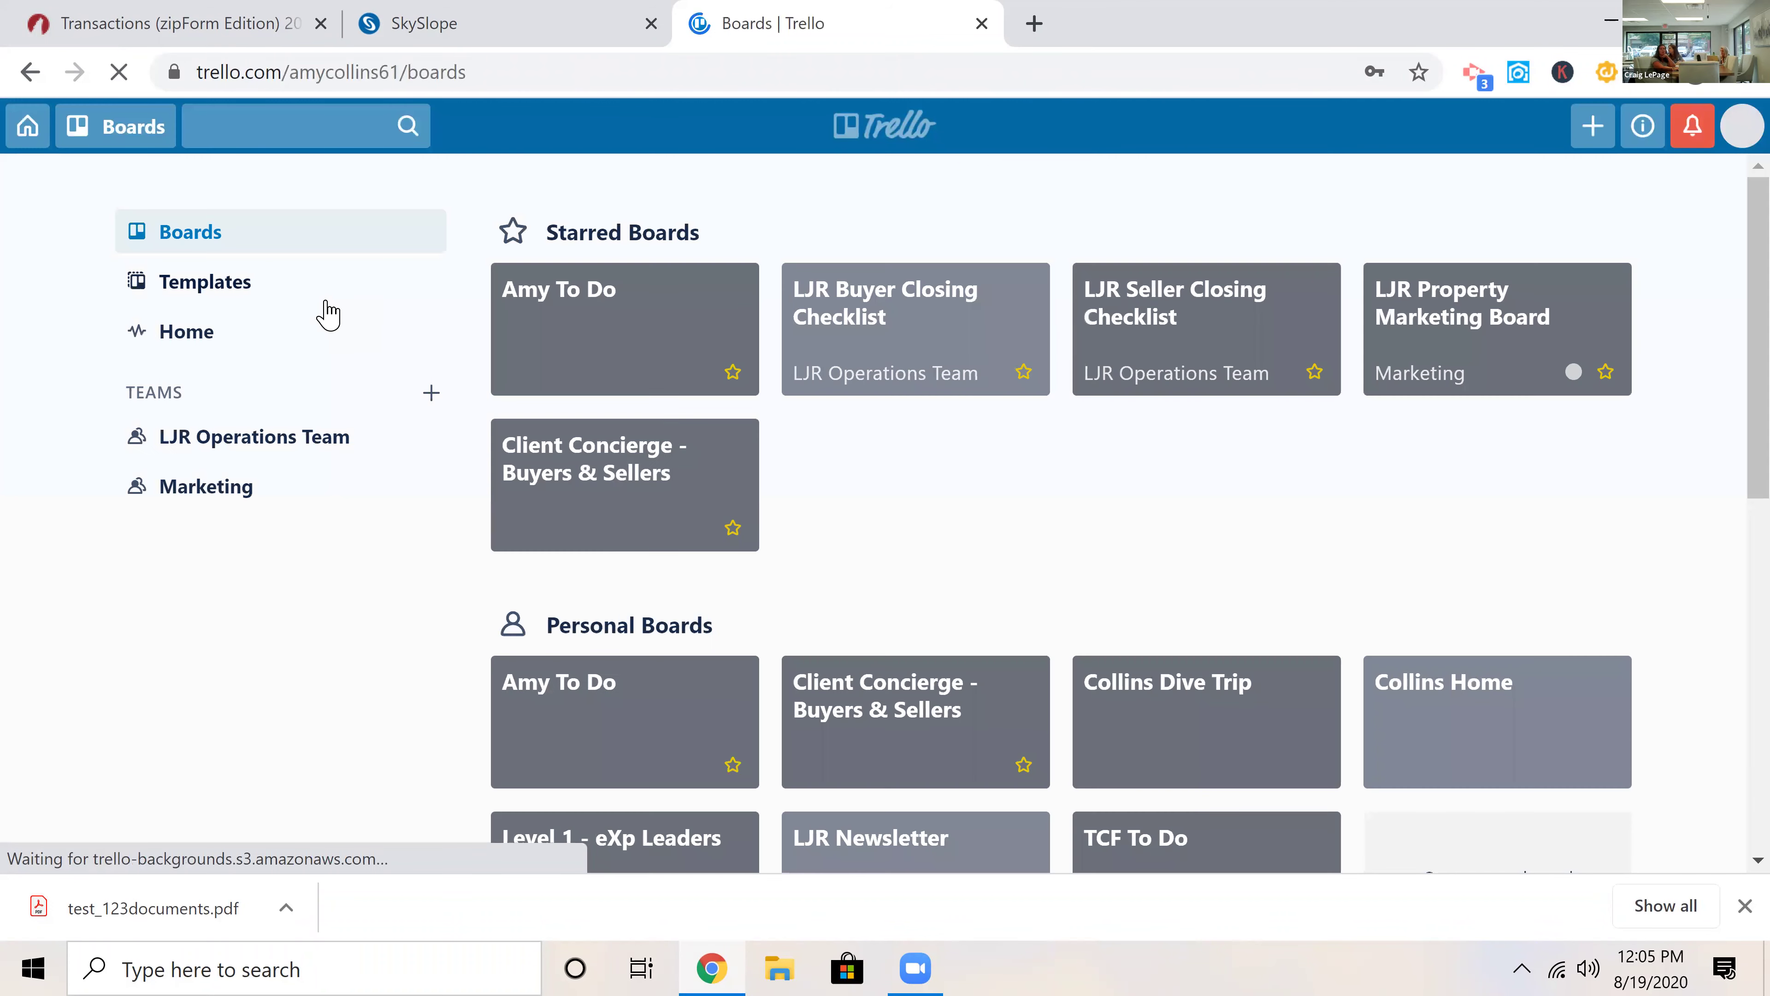
# Step: Open the LJR Buyer Closing Checklist board and the Due Diligence card labelled "DD 8/24 closing 9/15"
pyautogui.click(883, 322)
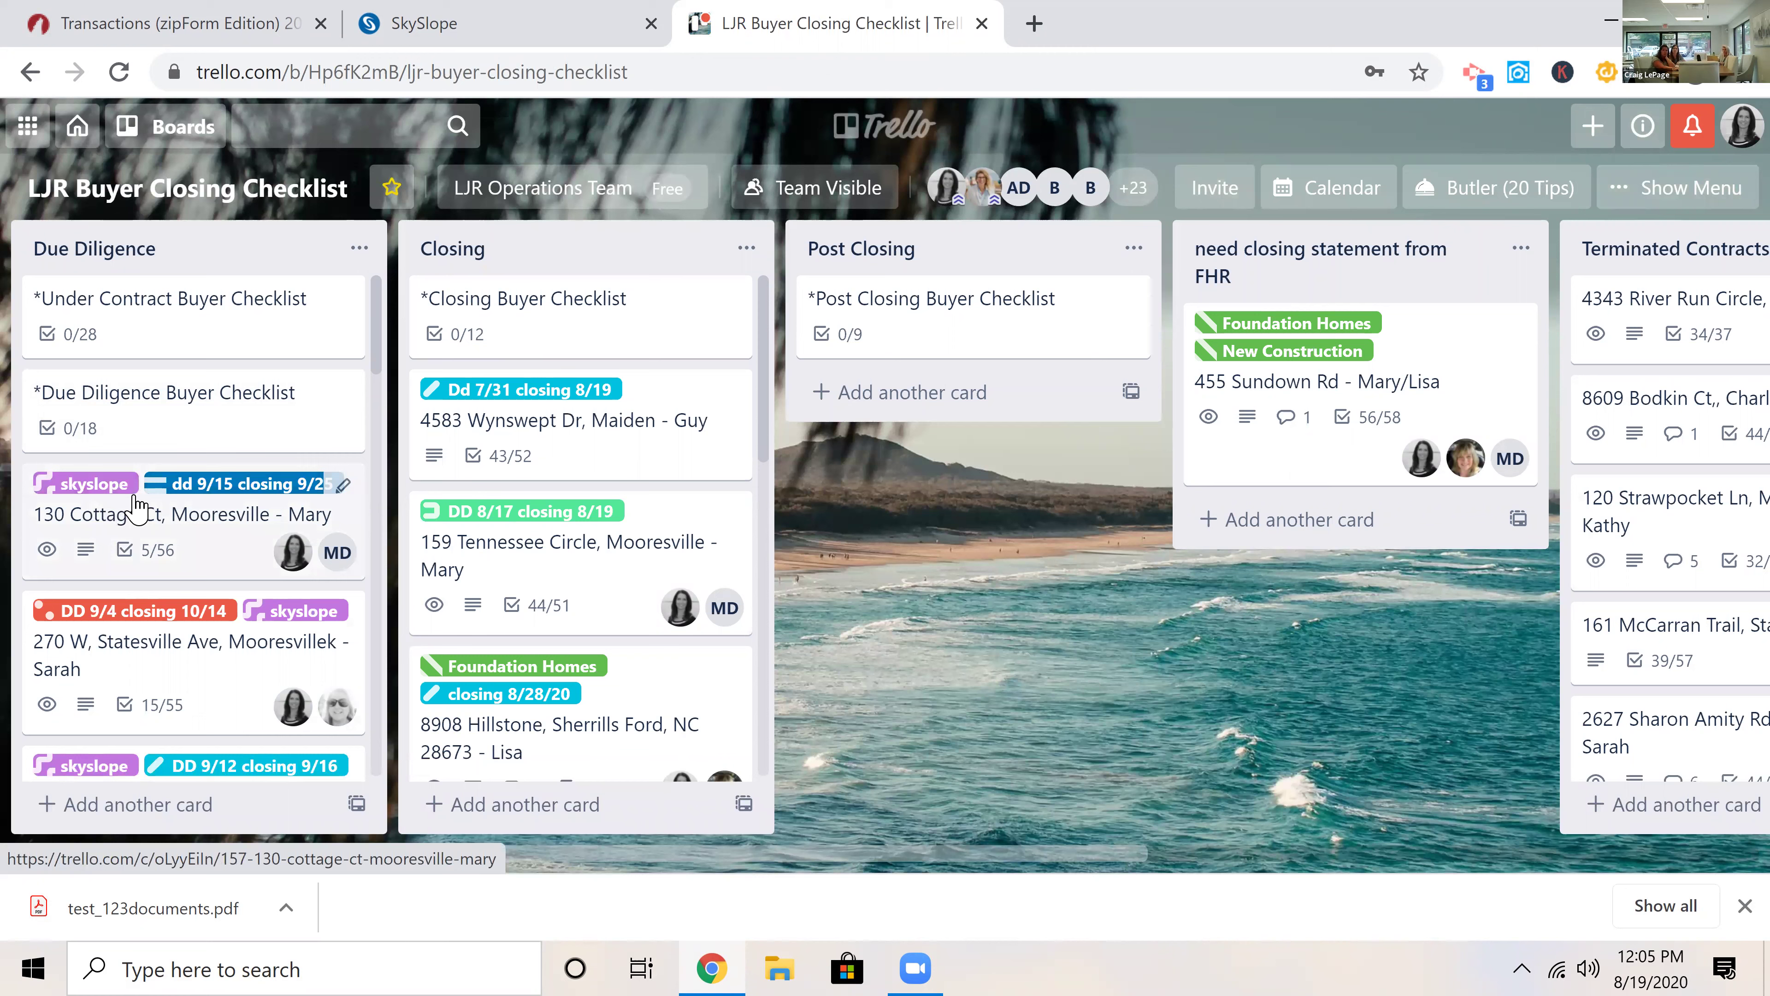
pyautogui.scroll(-5, 137, 513)
pyautogui.scroll(-3, 162, 492)
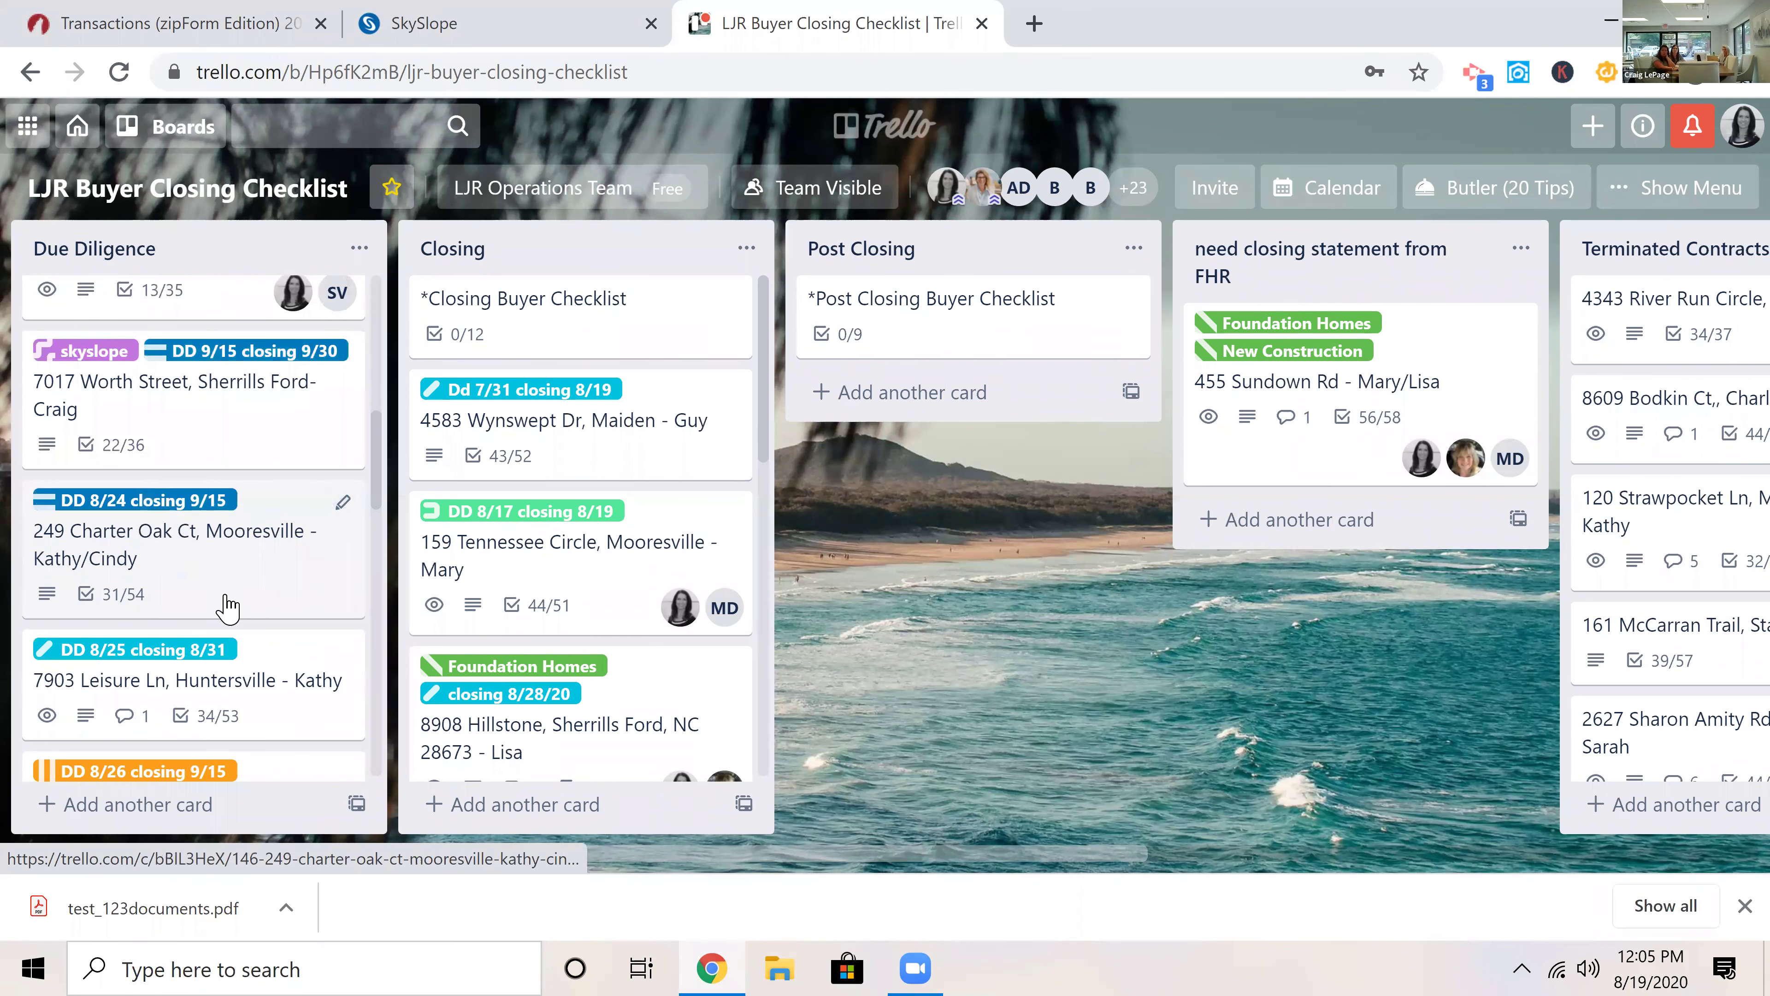
pyautogui.click(234, 579)
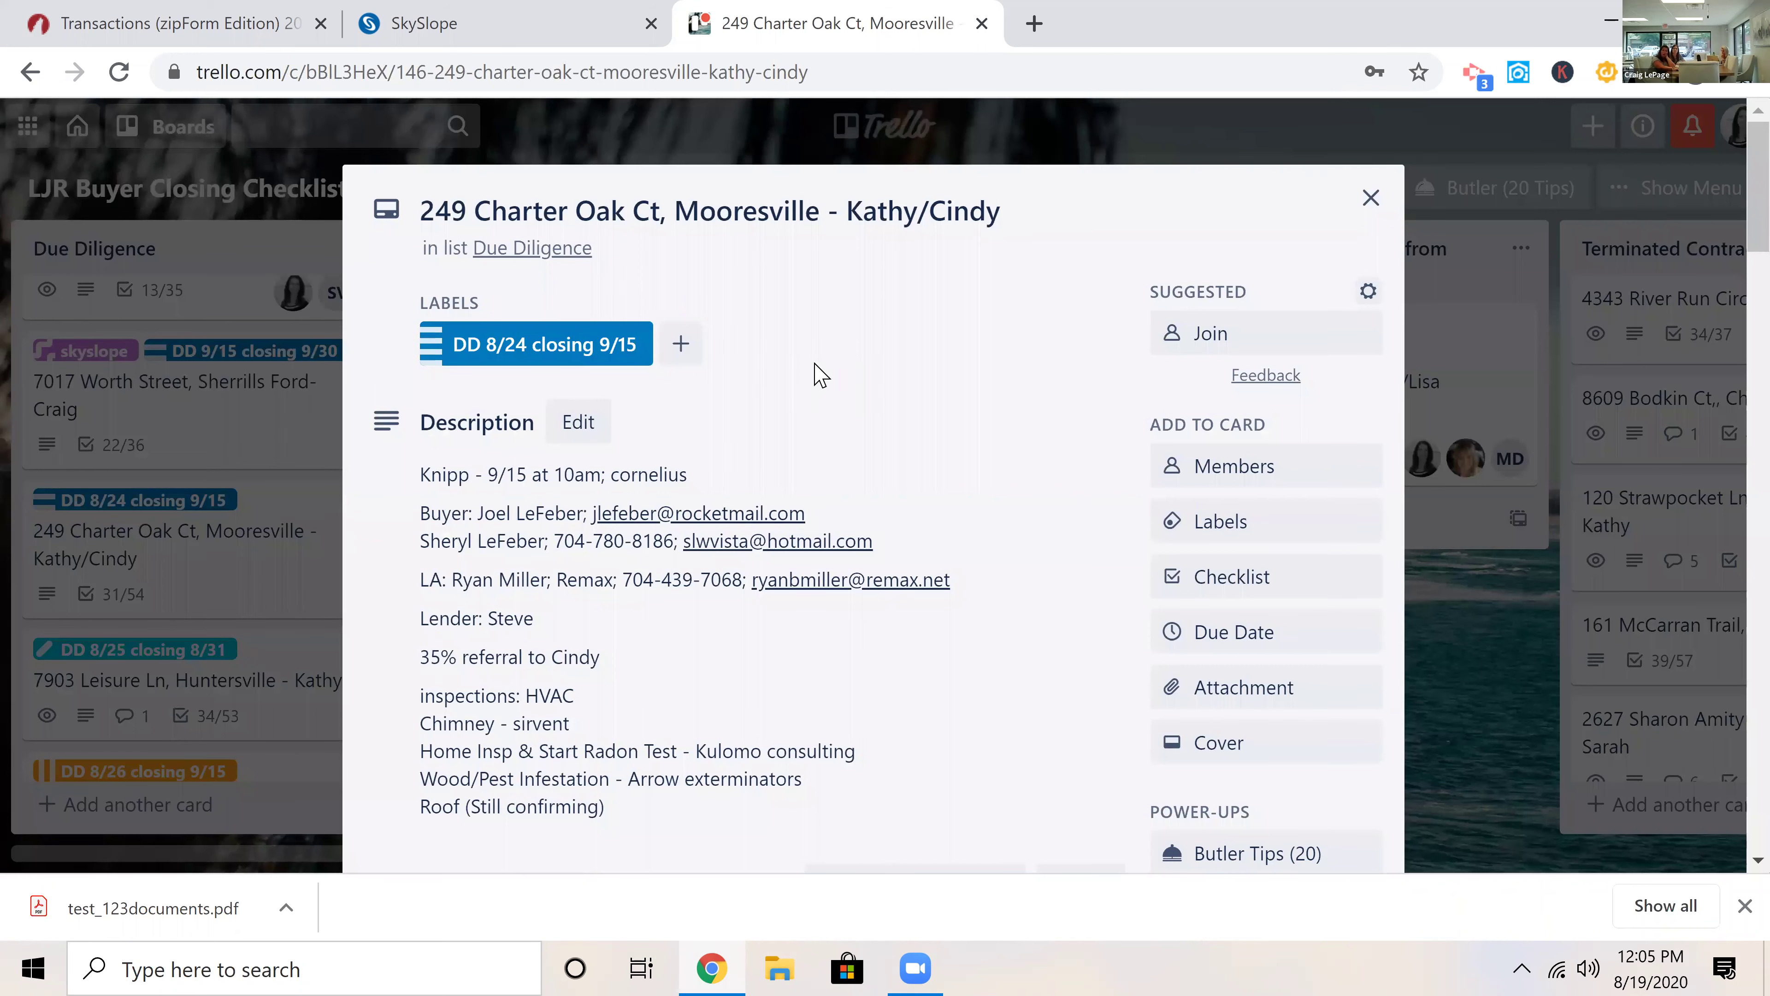
# Step: Review the card's description covering the closing appointment, buyer and agent contacts, lender, referral and inspections
pyautogui.scroll(-2, 697, 359)
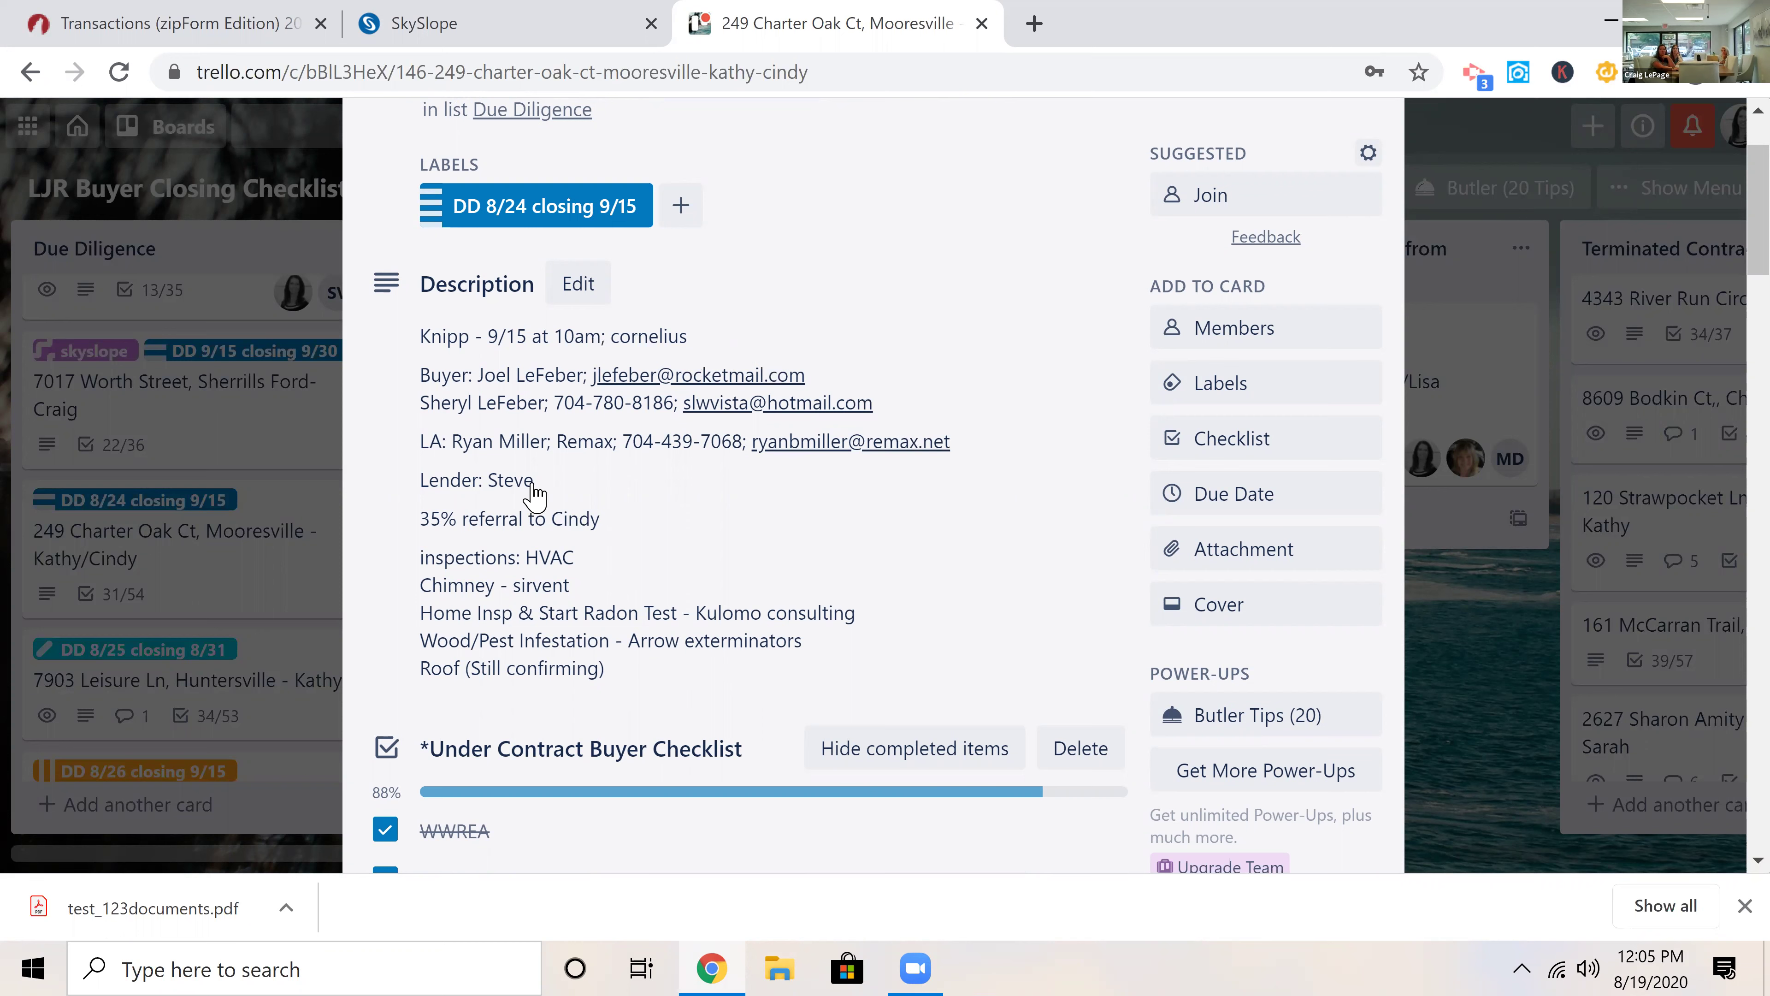
pyautogui.scroll(-2, 535, 492)
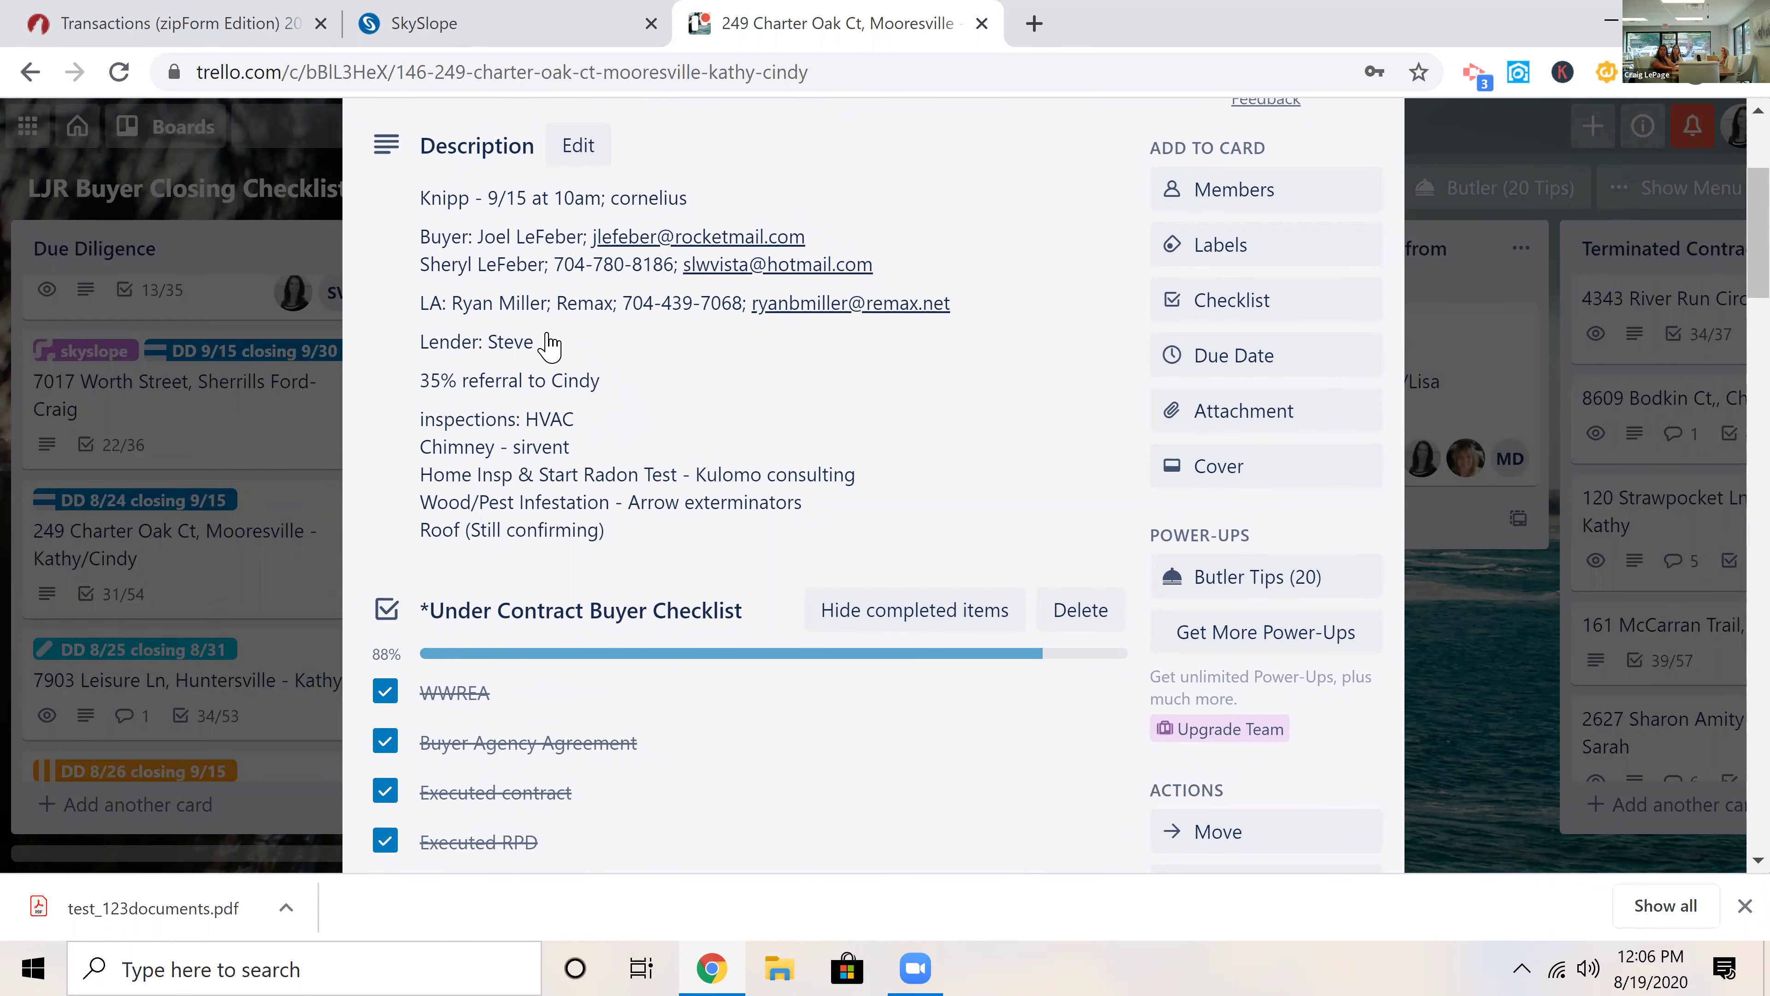
pyautogui.scroll(-2, 542, 343)
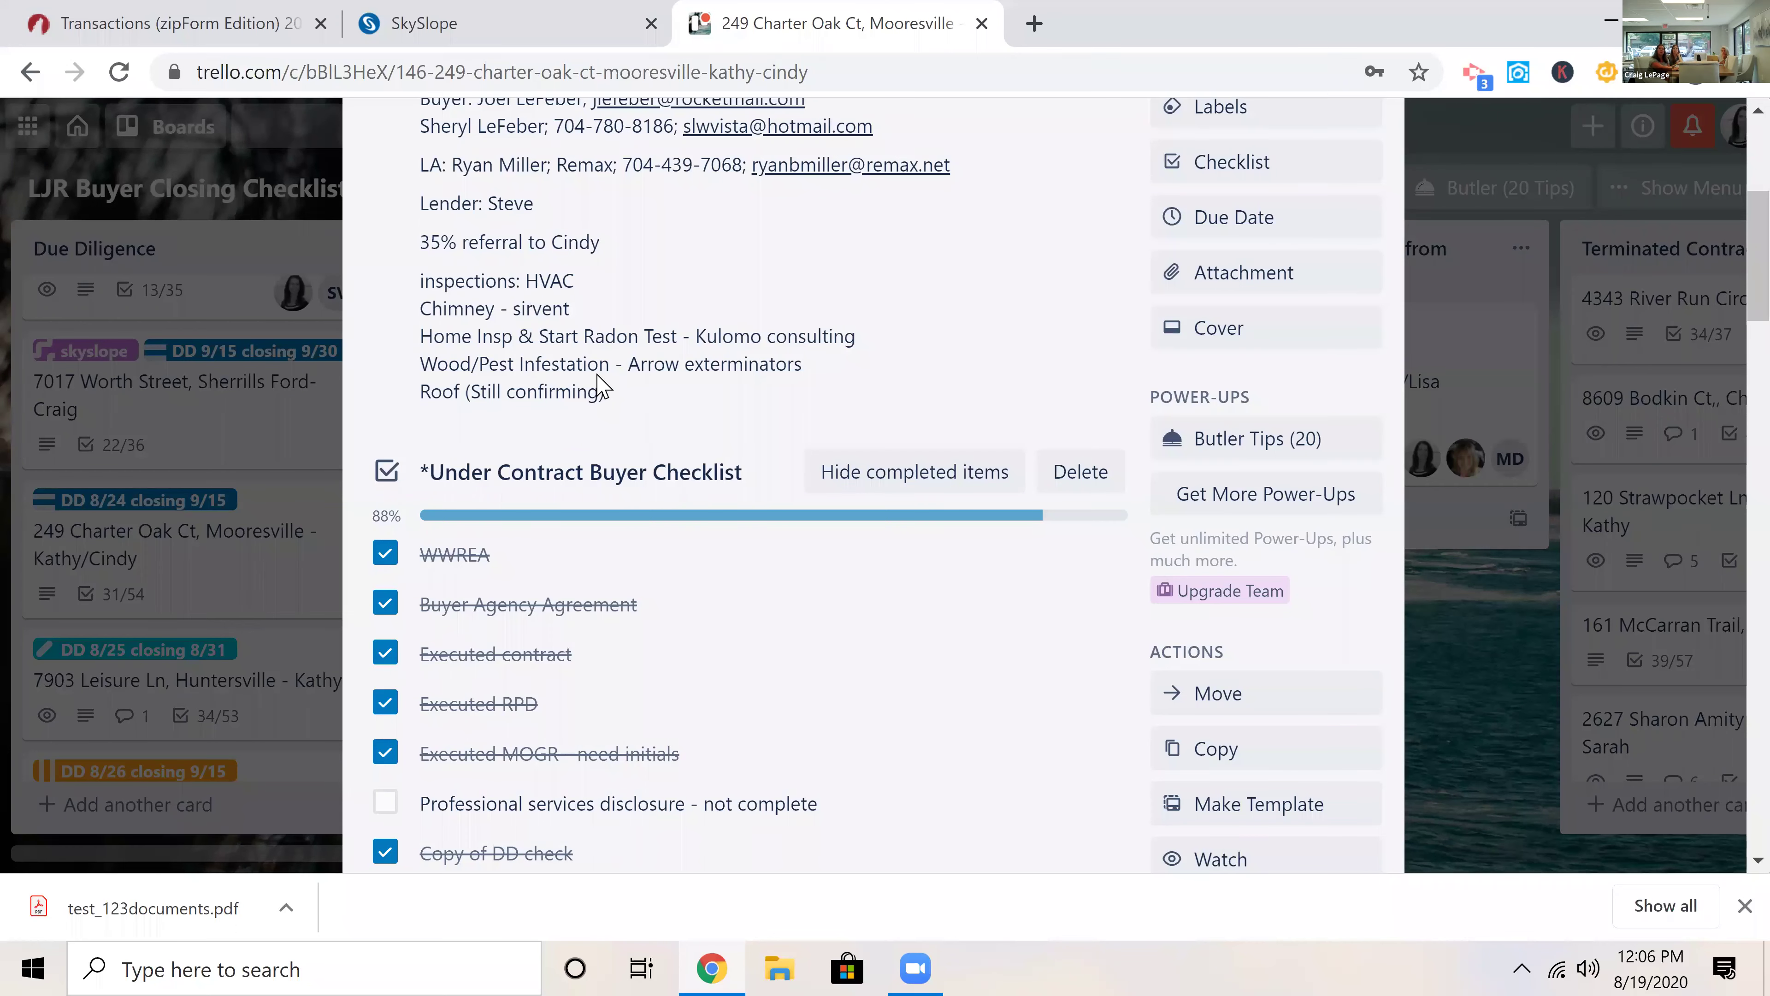
pyautogui.scroll(-2, 613, 370)
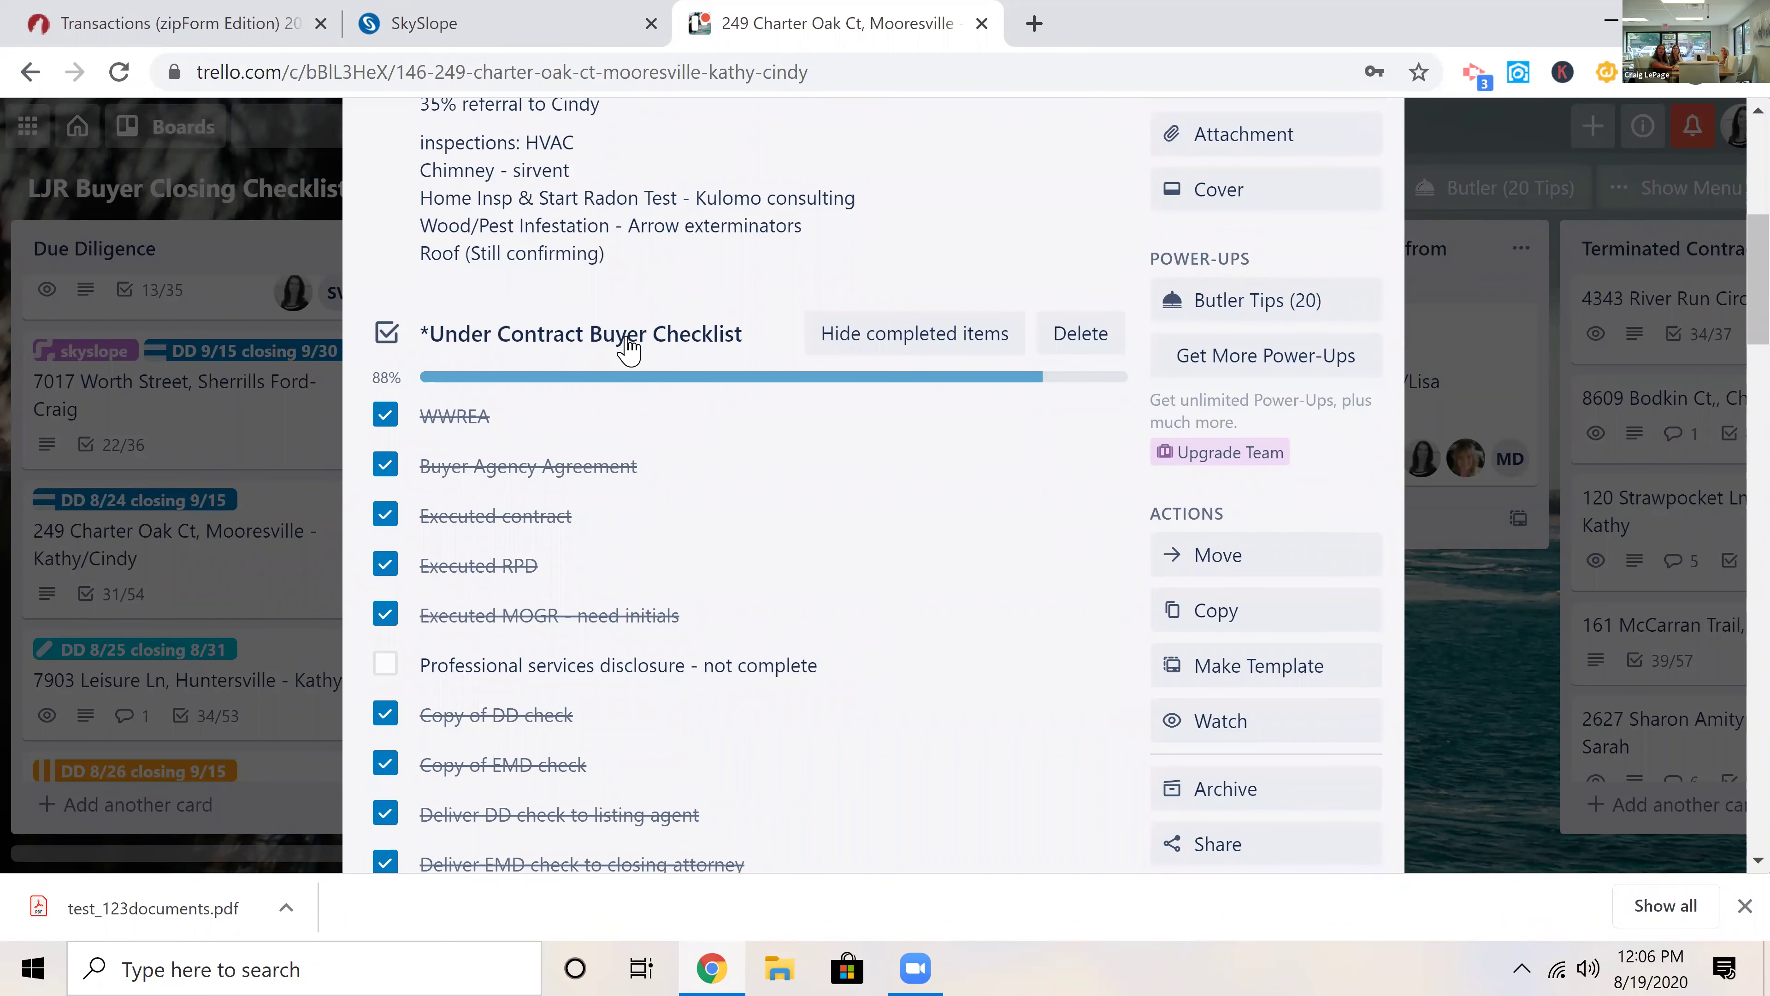
# Step: Examine the completed and open items in the card's Under Contract Buyer Checklist
pyautogui.scroll(-2, 627, 348)
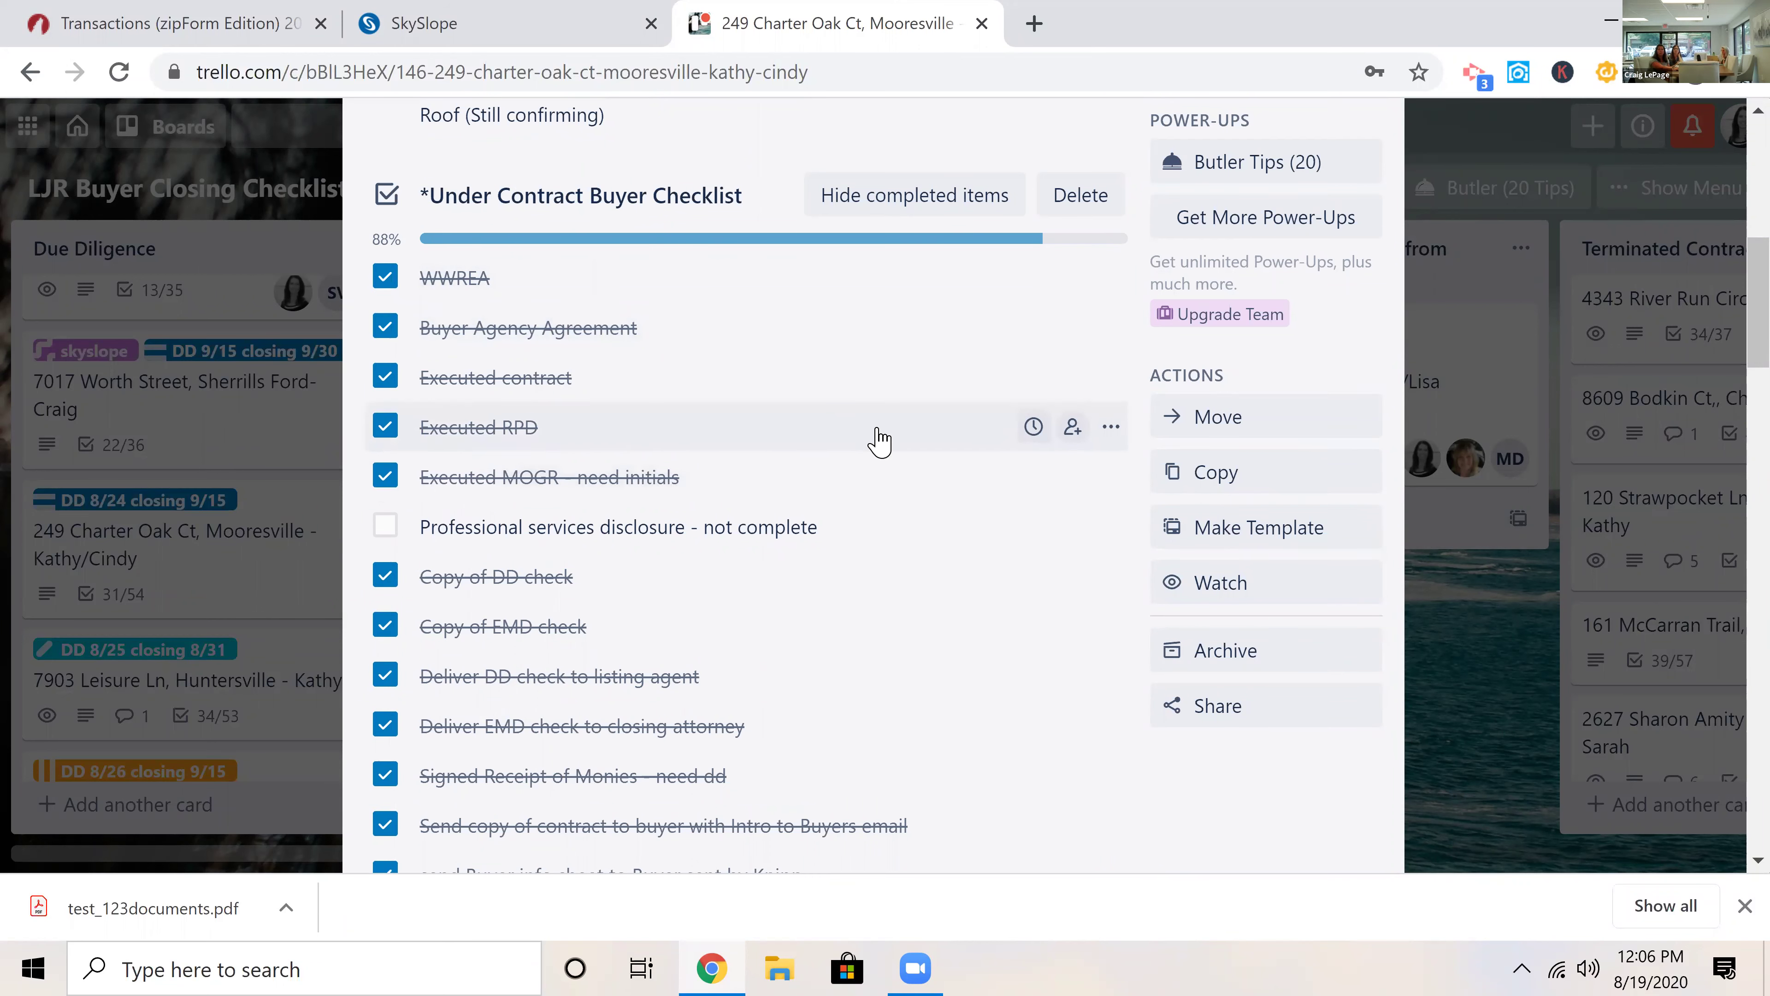
pyautogui.scroll(-2, 877, 439)
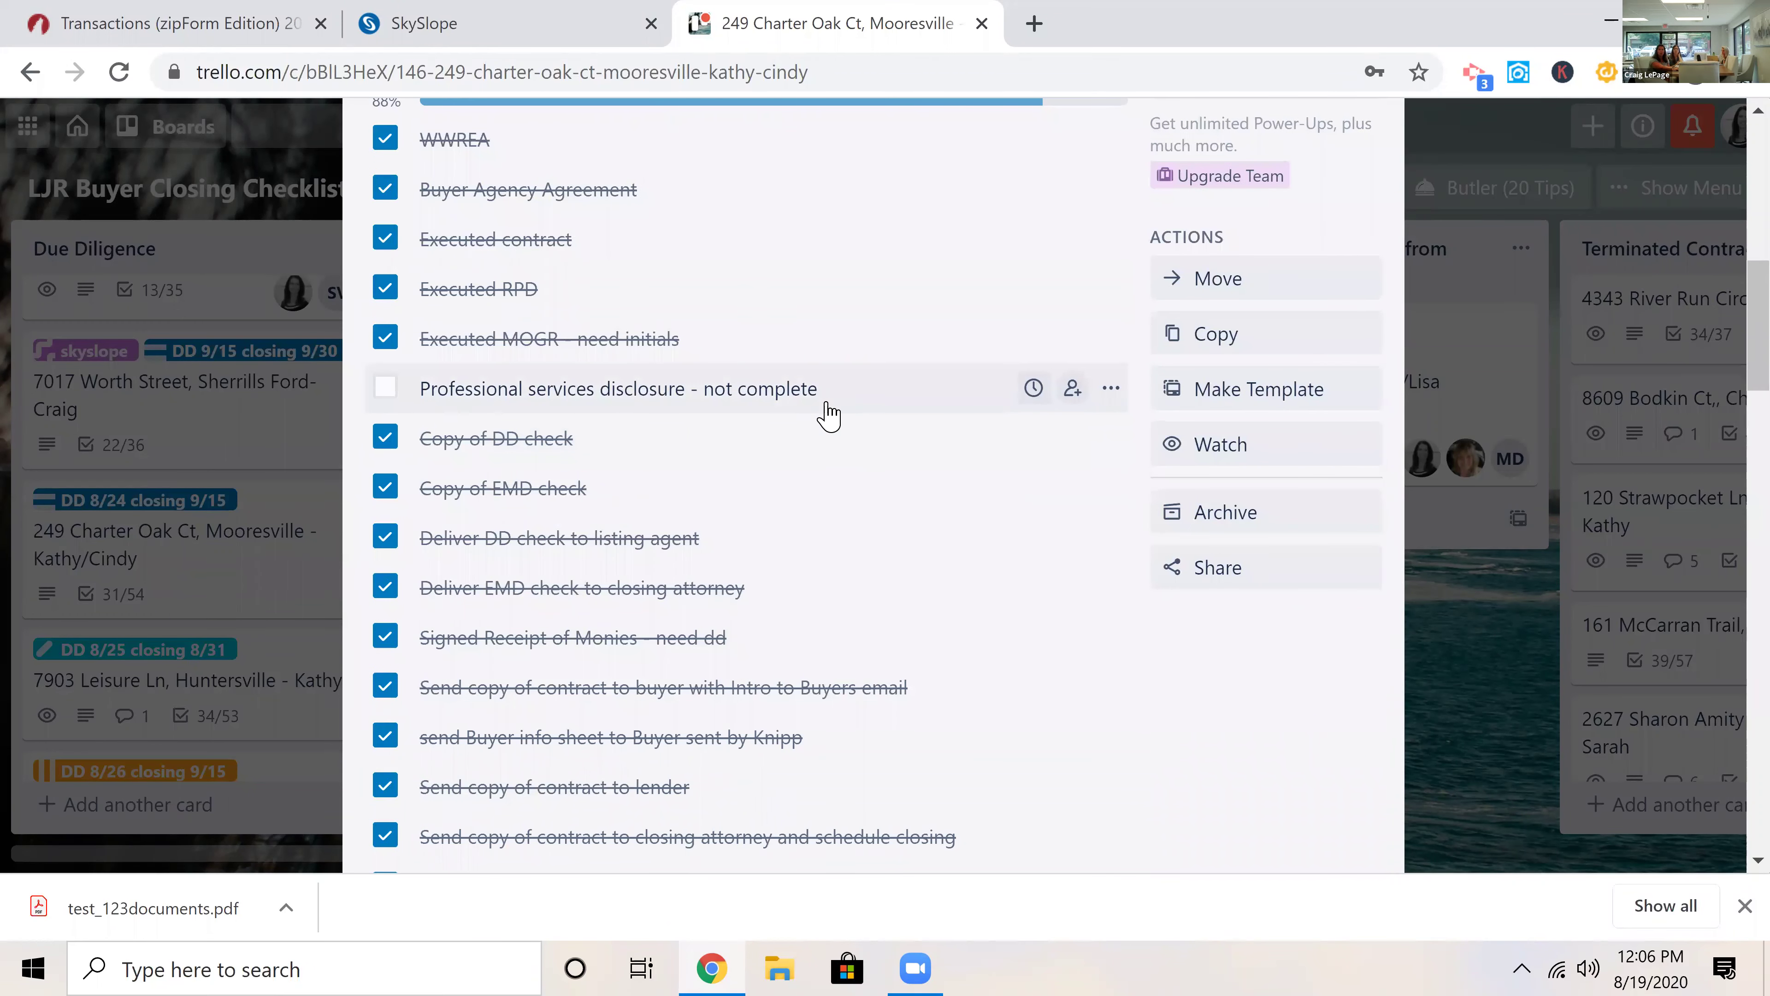
pyautogui.scroll(-2, 827, 416)
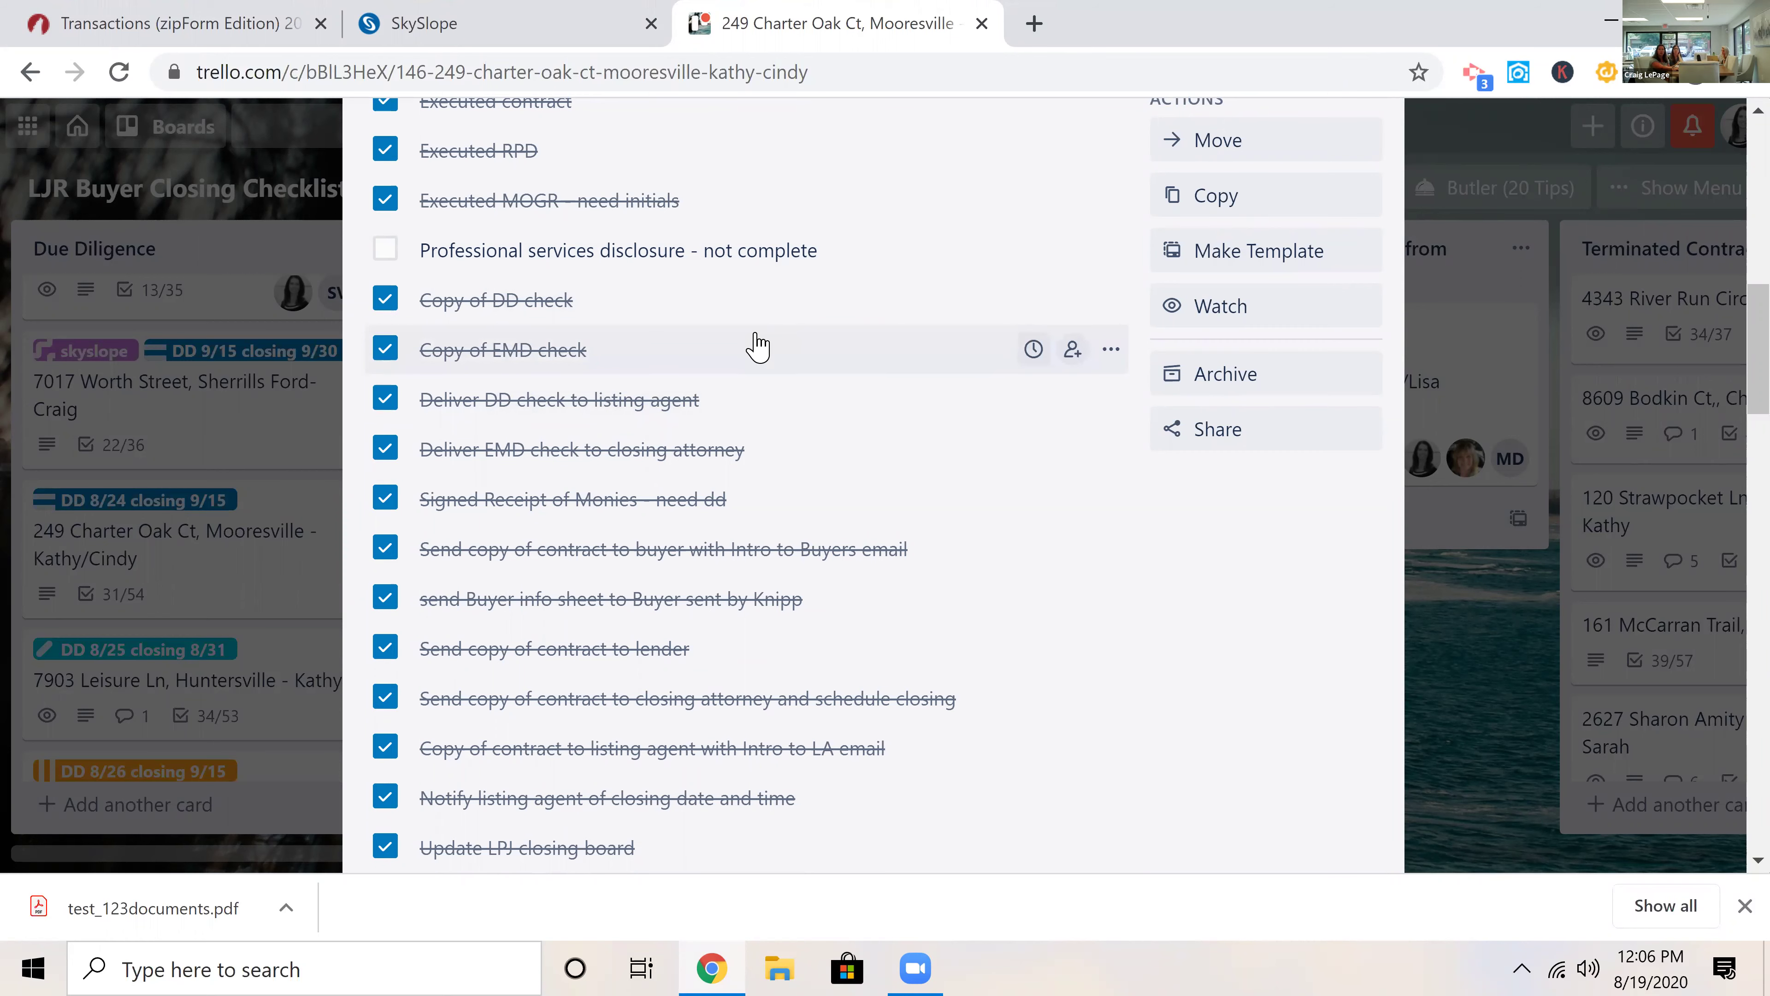
pyautogui.scroll(-2, 757, 348)
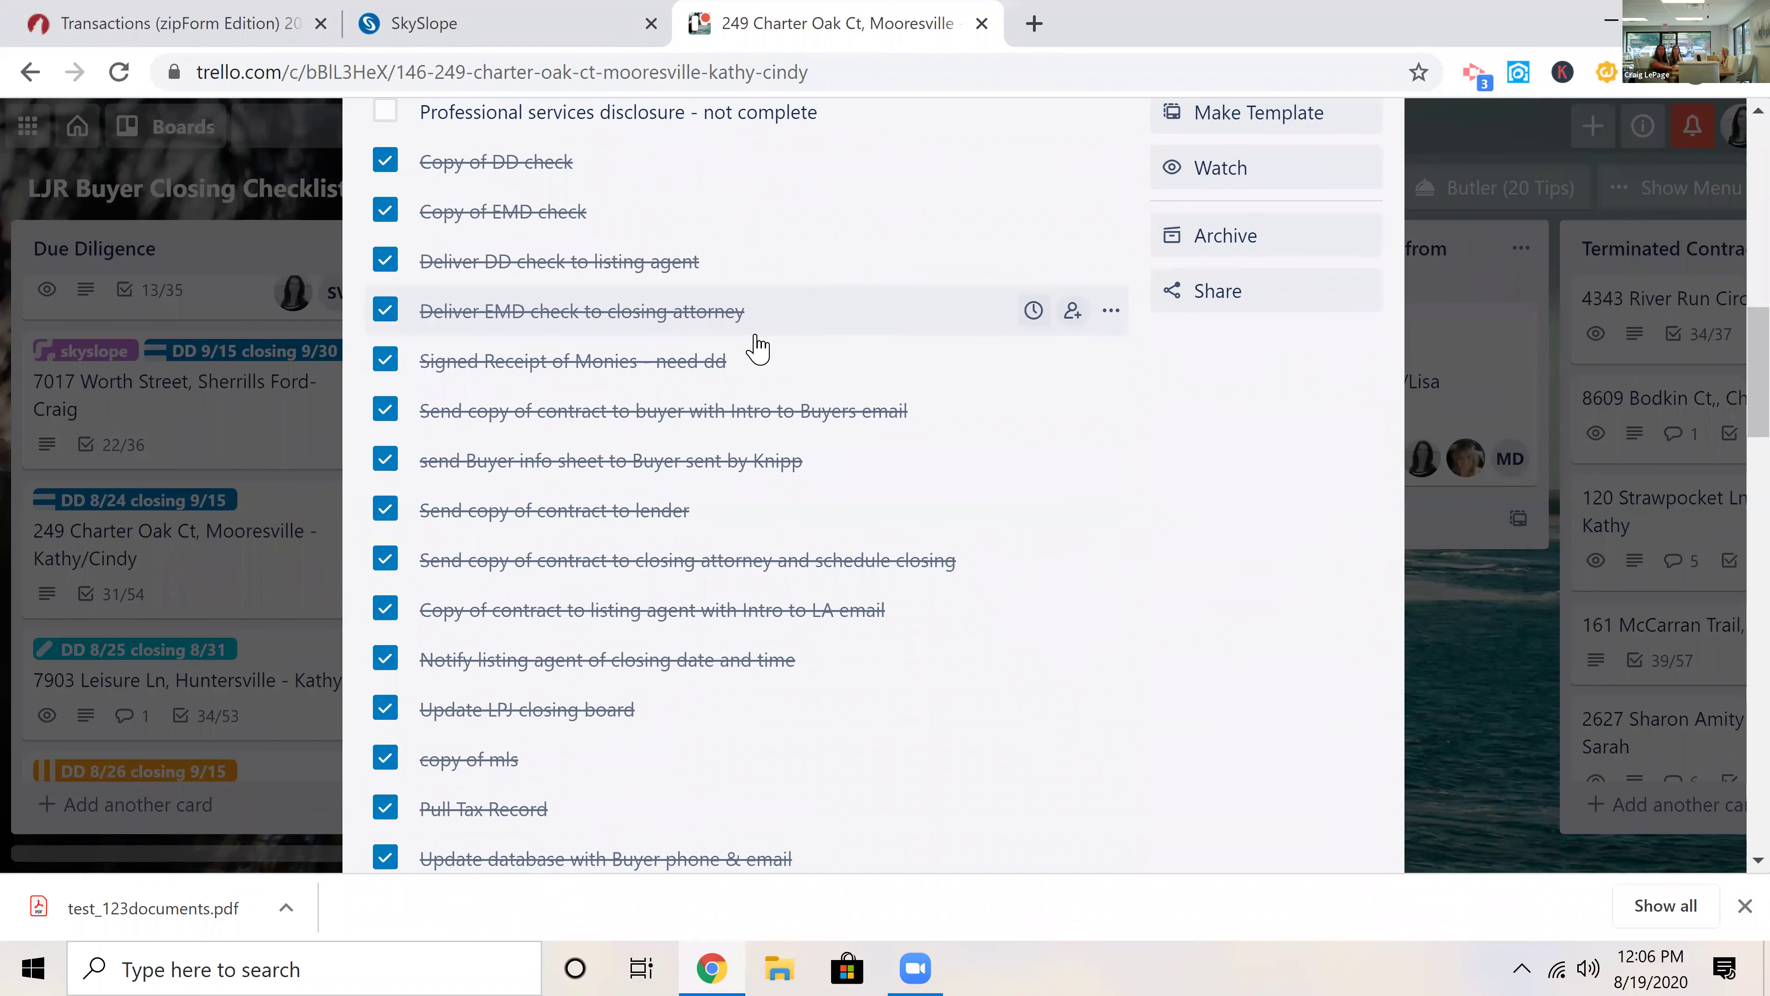
pyautogui.scroll(-2, 758, 349)
pyautogui.scroll(-2, 758, 347)
pyautogui.scroll(-2, 761, 344)
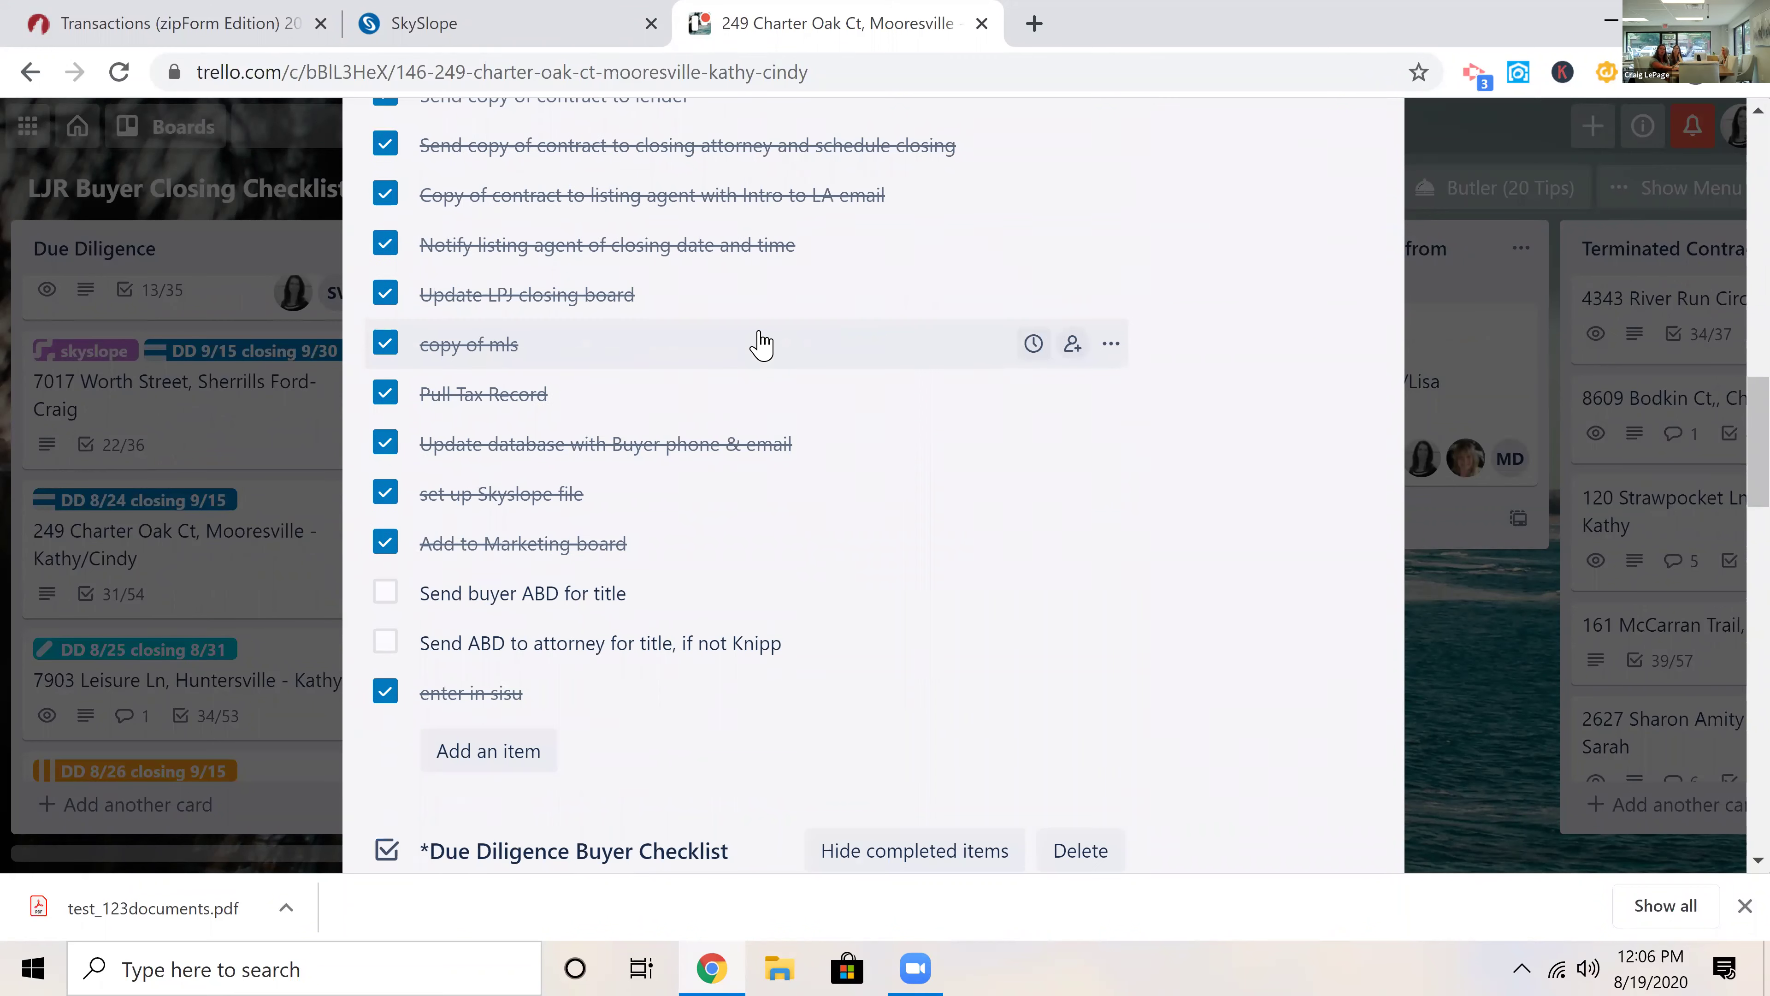
pyautogui.scroll(-2, 761, 344)
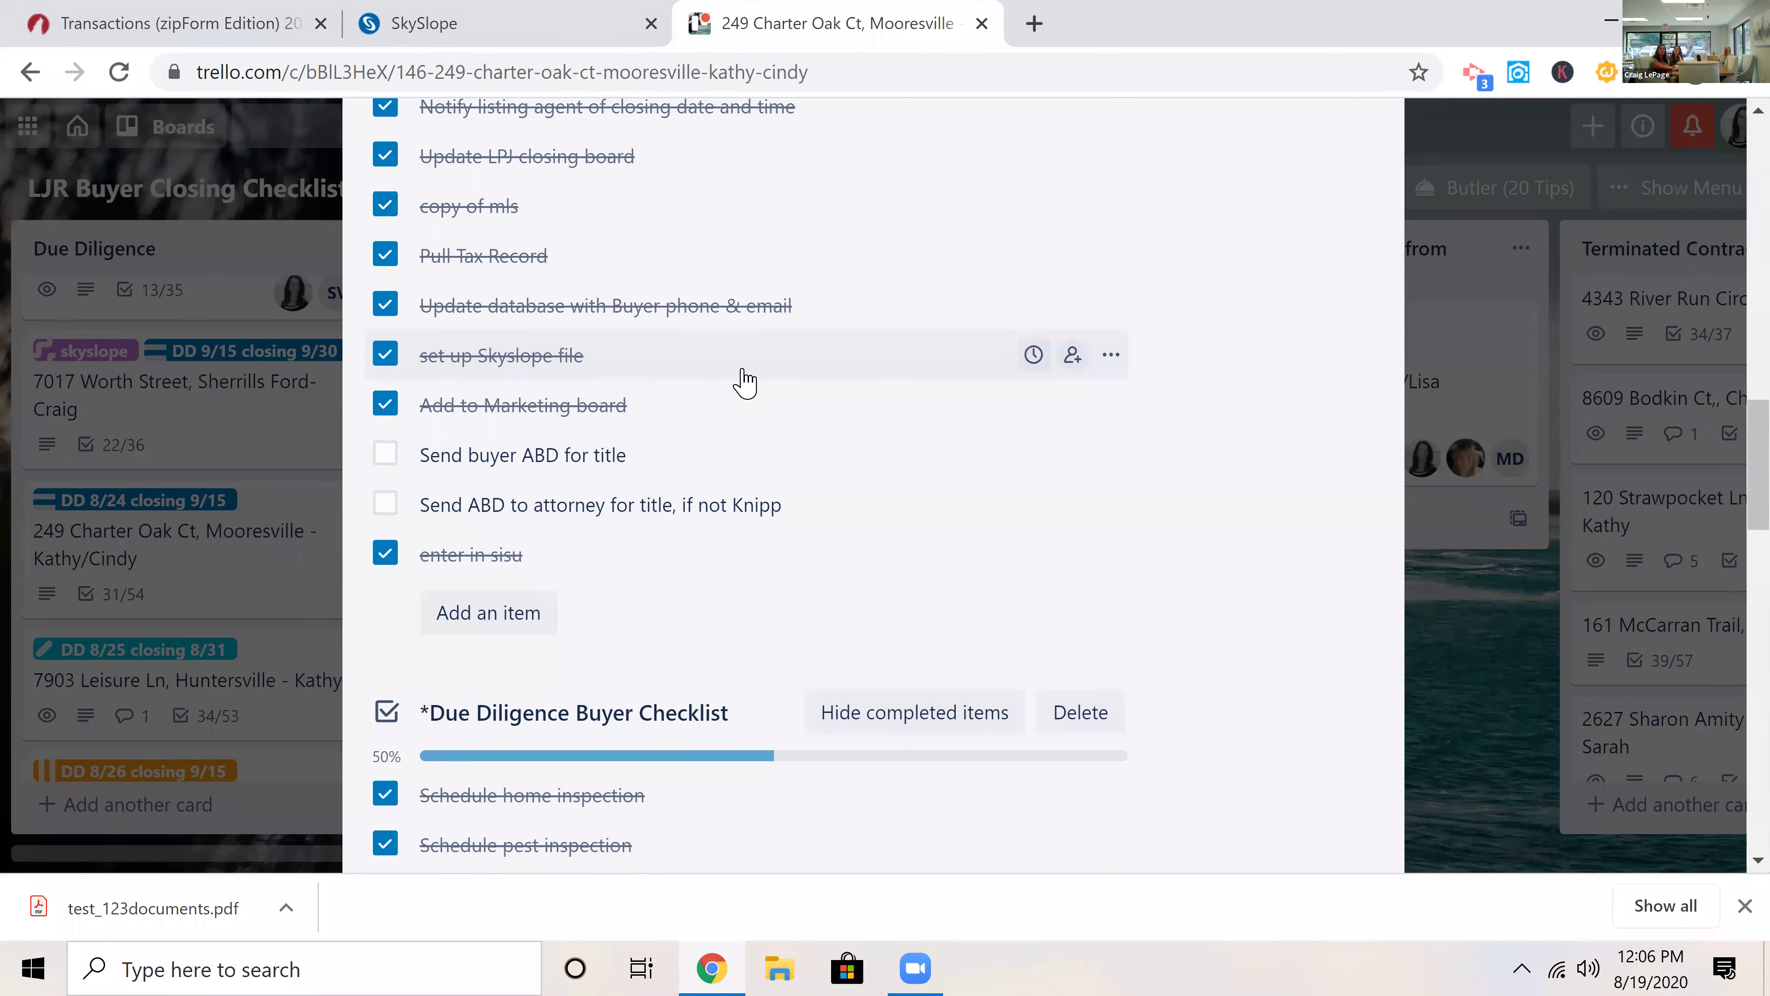
pyautogui.scroll(4, 746, 379)
pyautogui.scroll(2, 751, 423)
pyautogui.scroll(-6, 751, 423)
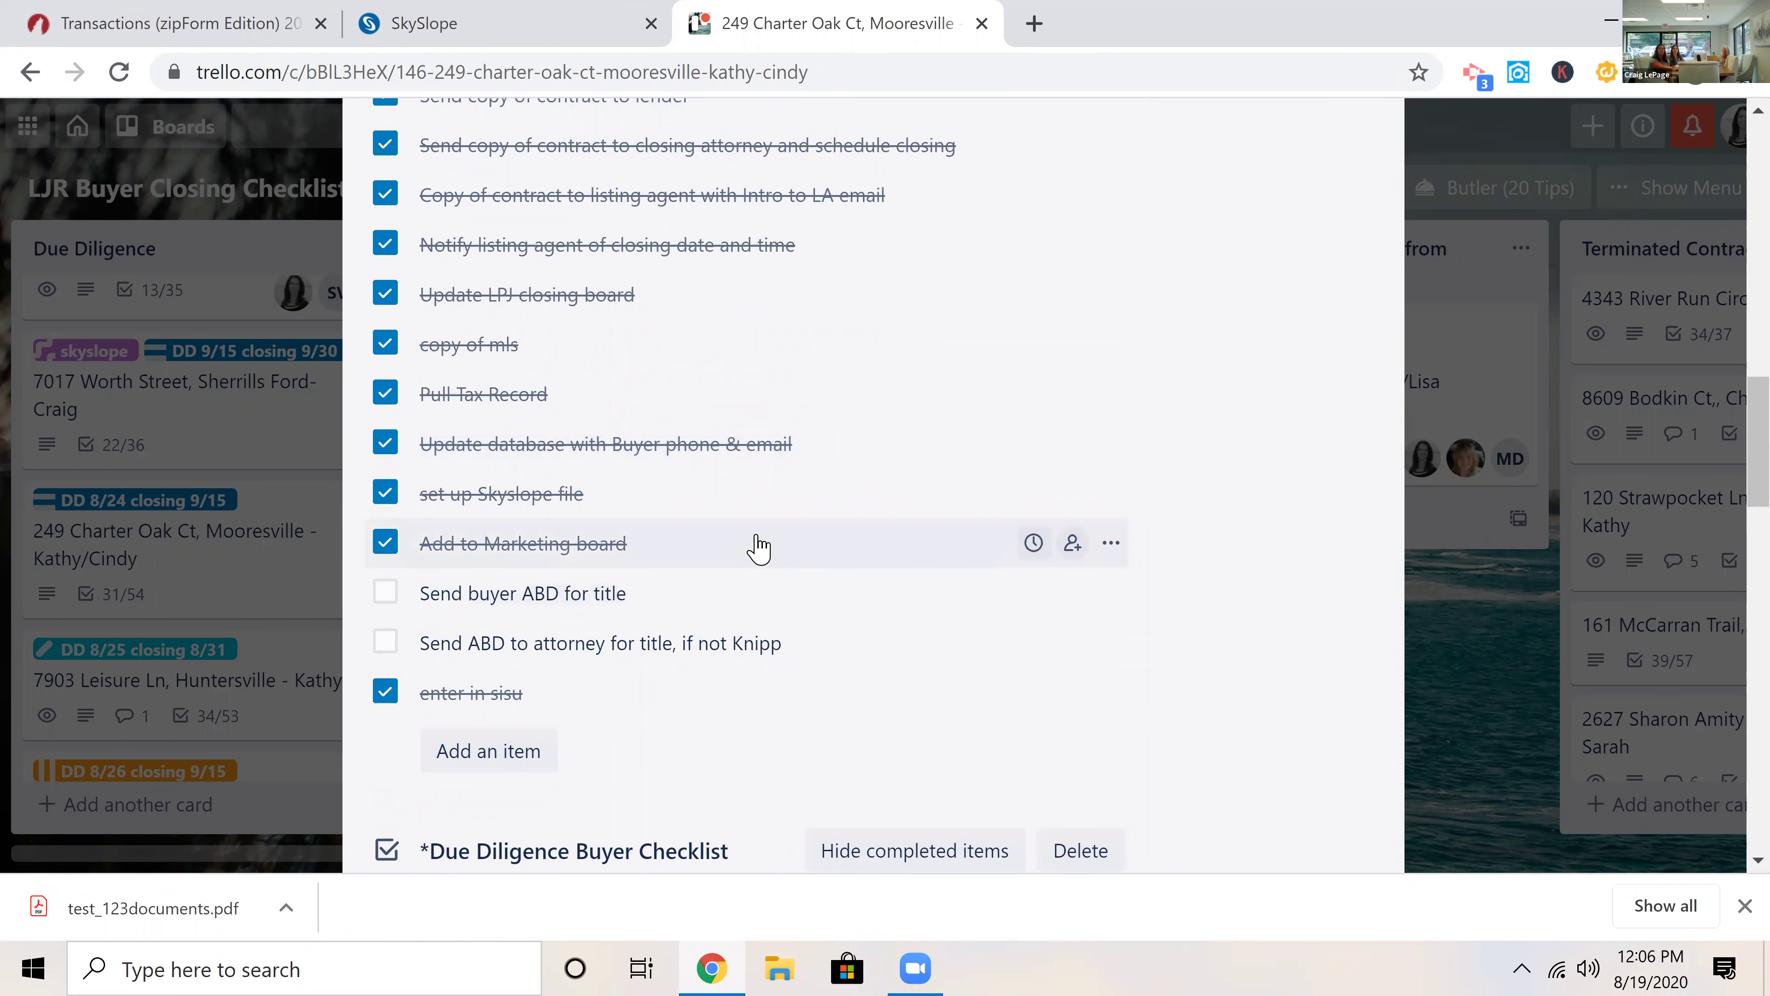
pyautogui.scroll(2, 759, 546)
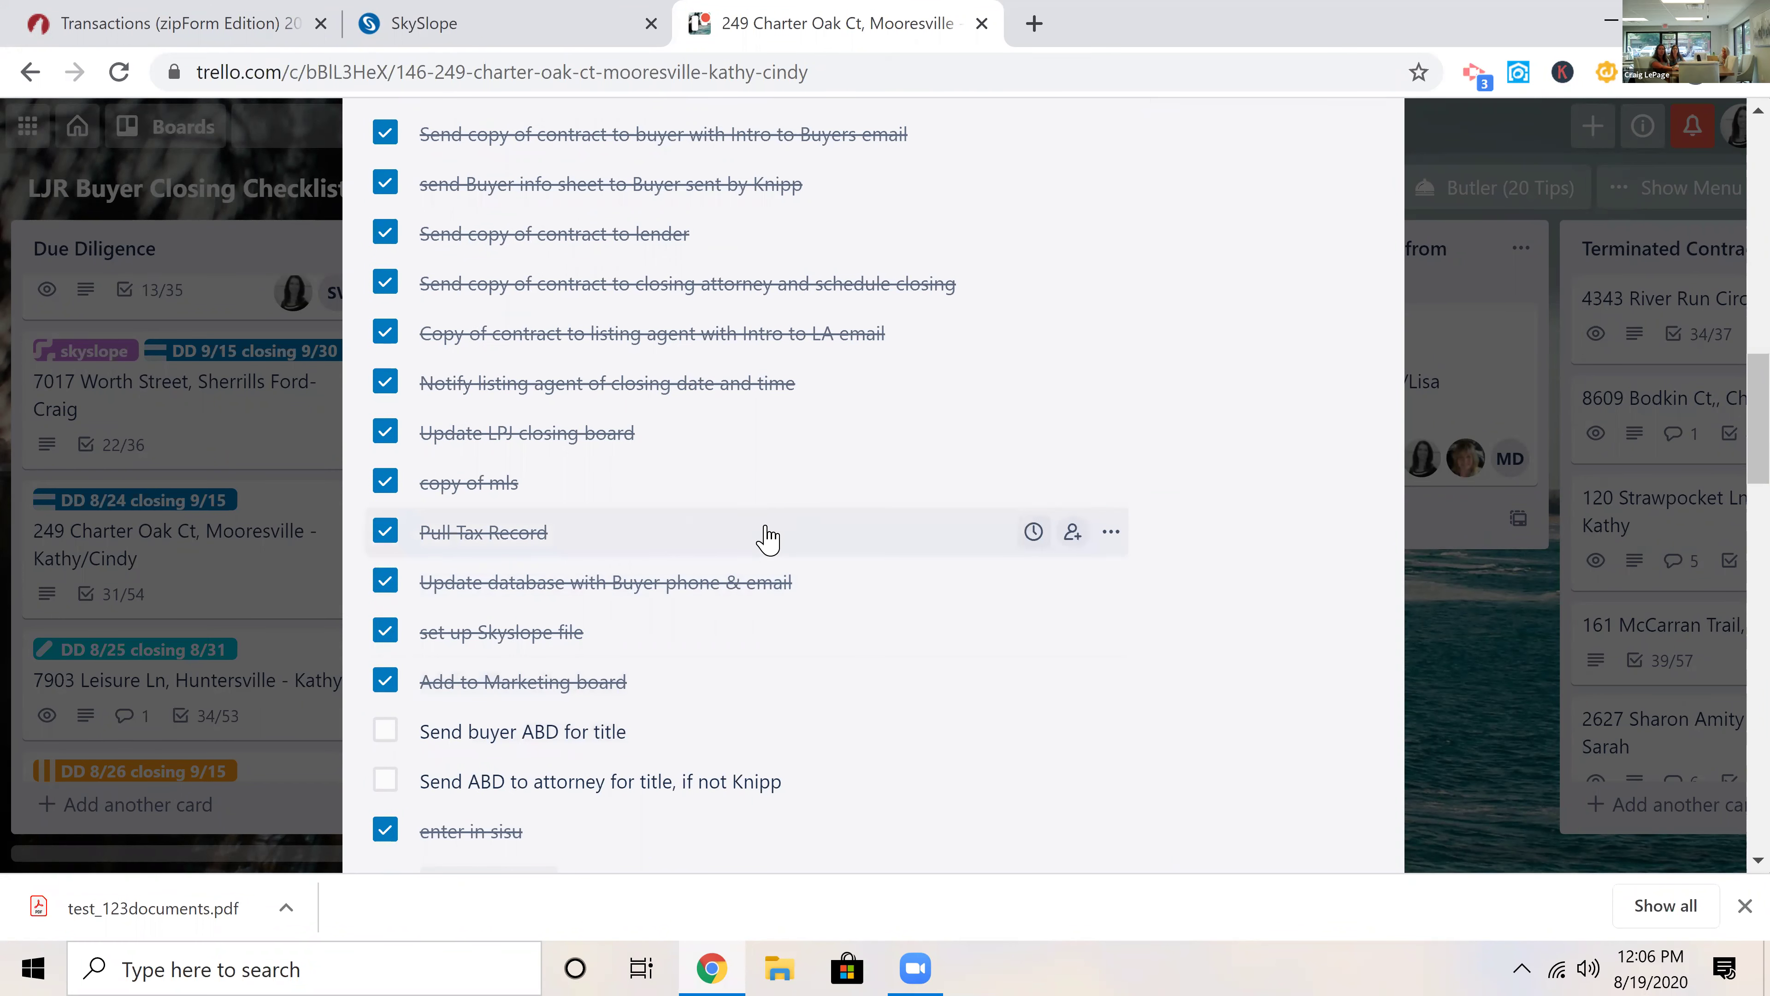
pyautogui.scroll(2, 735, 520)
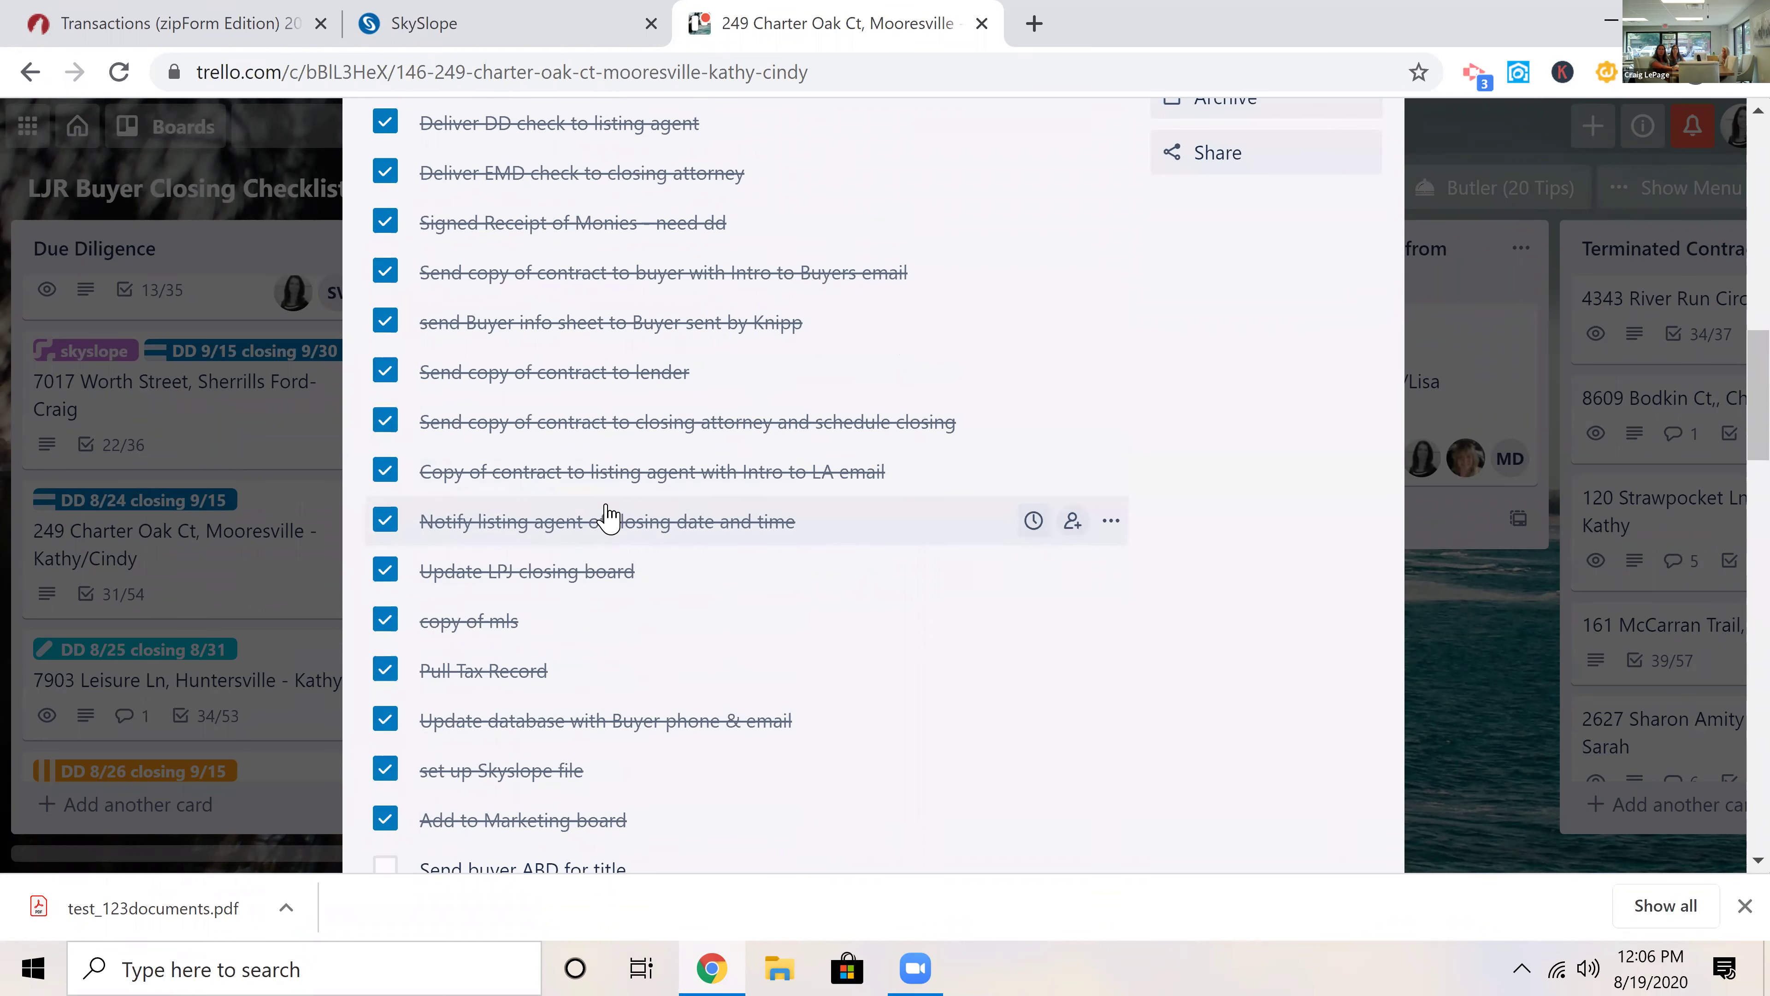
pyautogui.scroll(2, 606, 520)
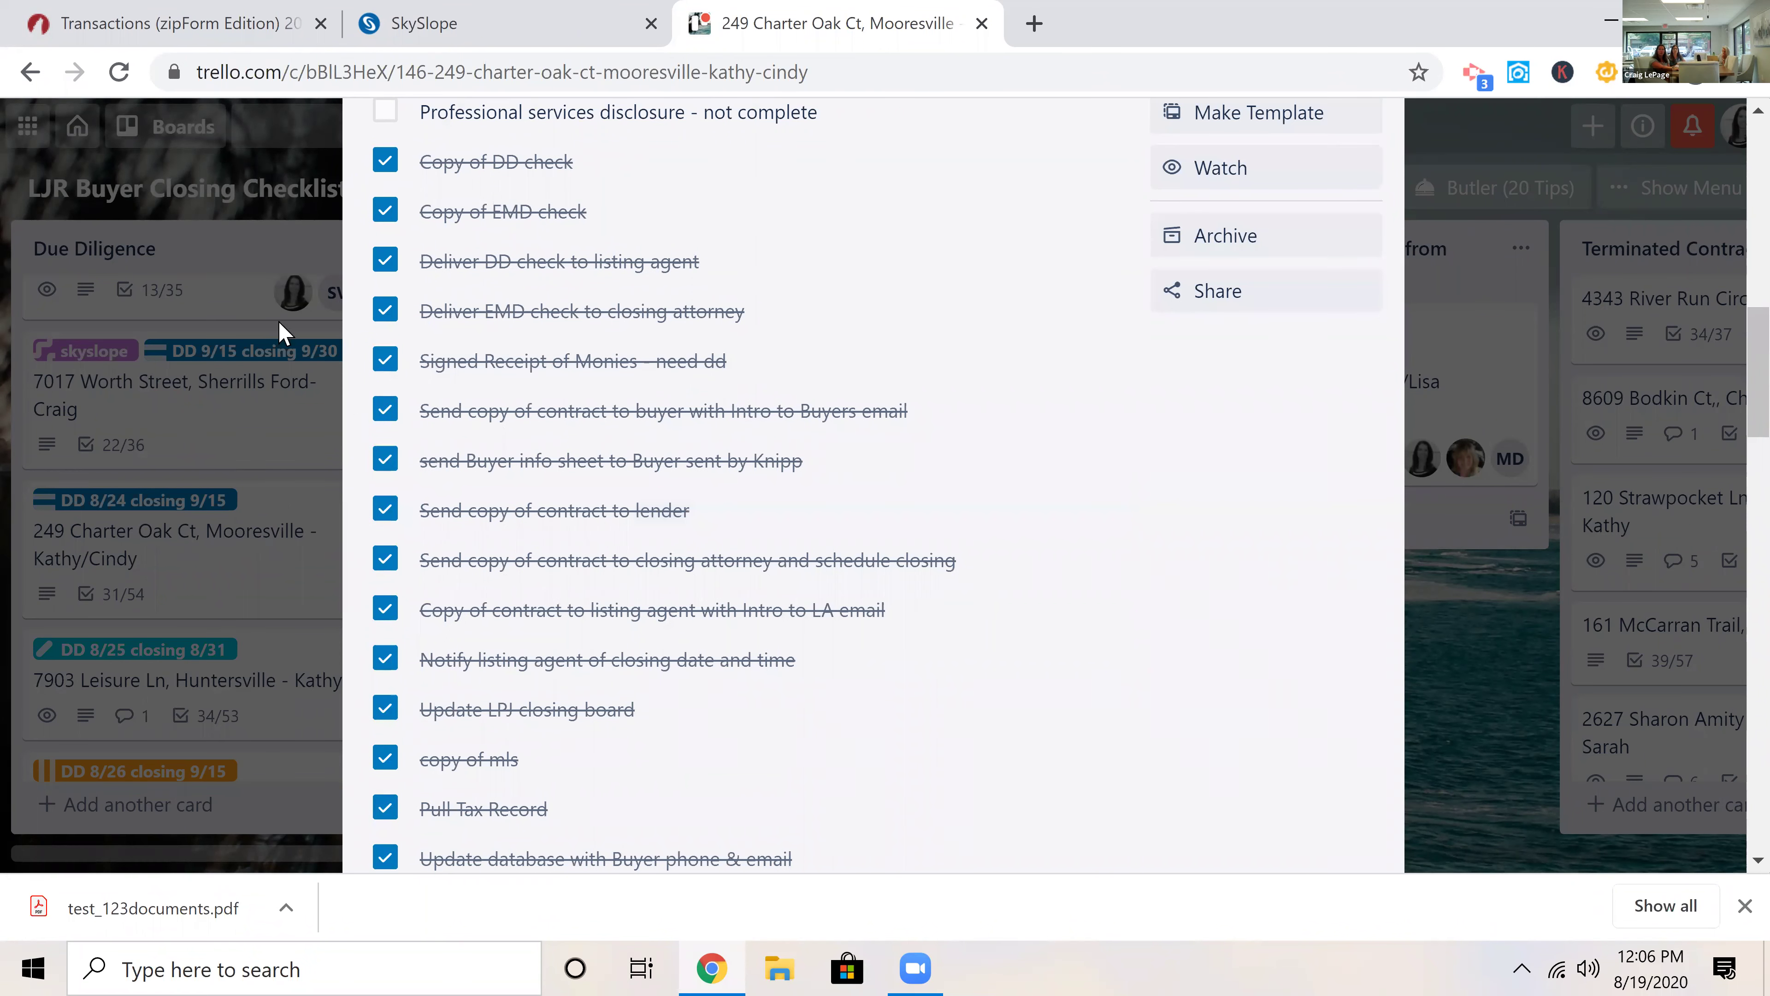
# Step: Open the *Under Contract Buyer Checklist template card in the Due Diligence list and read through all its checklist items
pyautogui.click(212, 398)
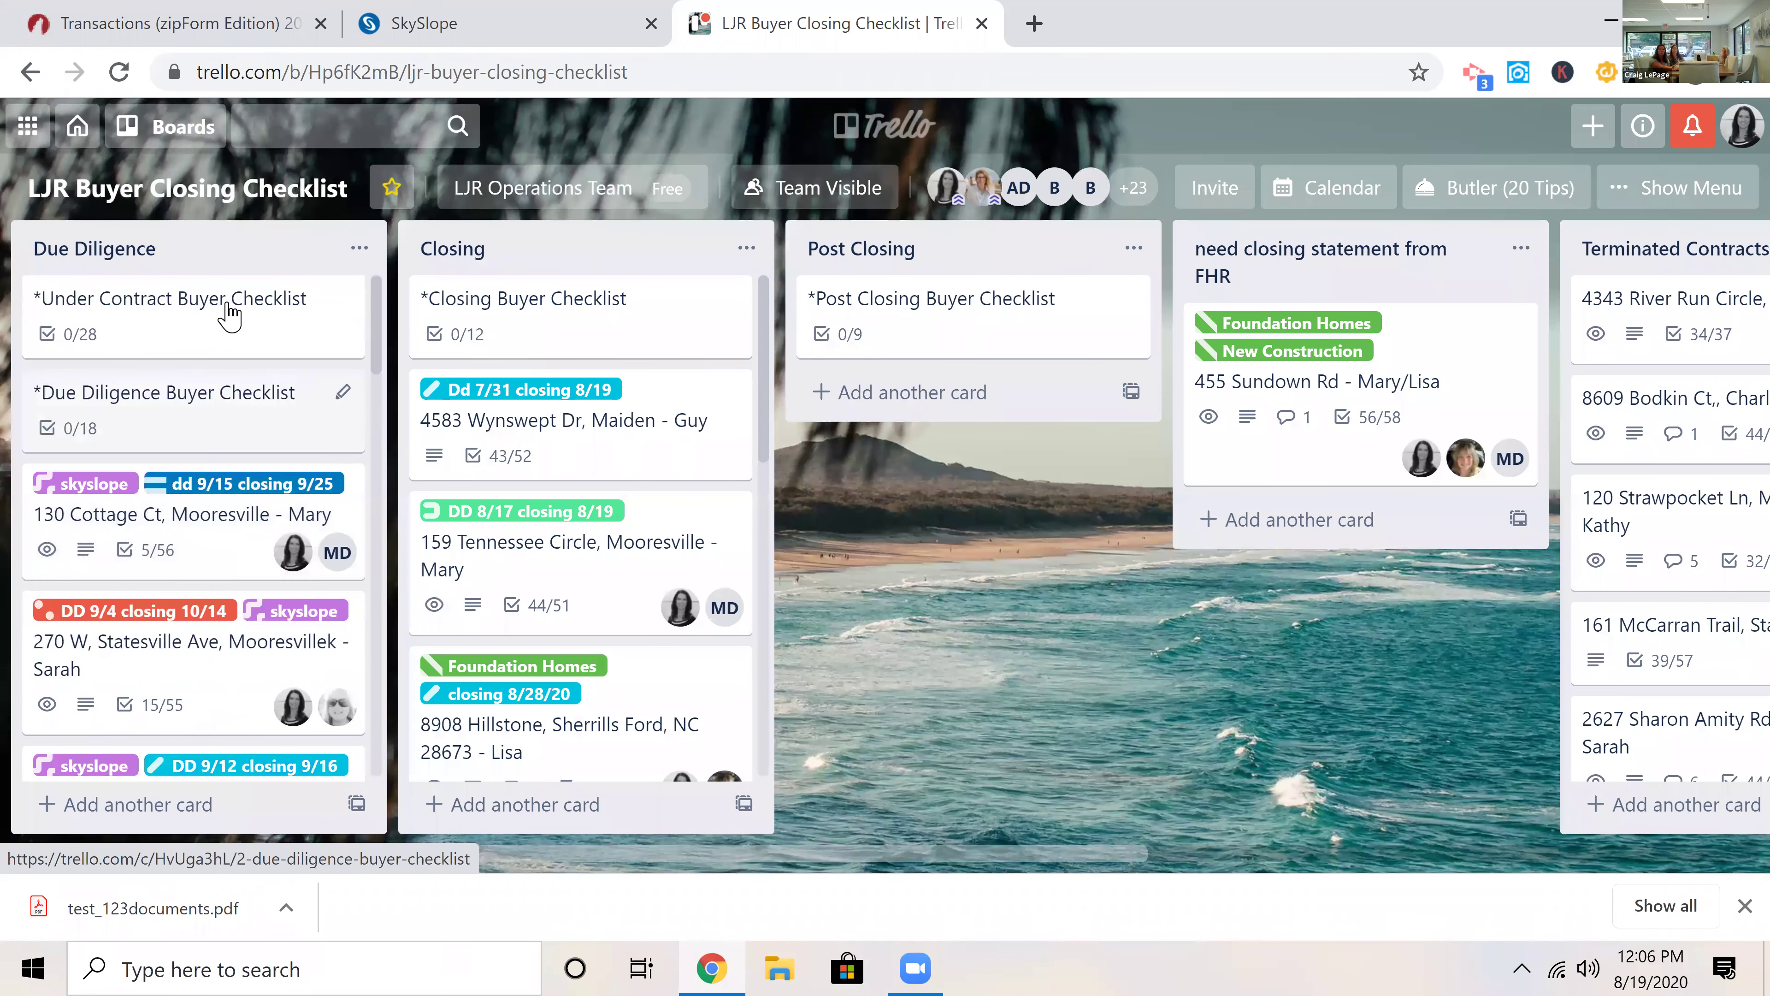
pyautogui.press('Return')
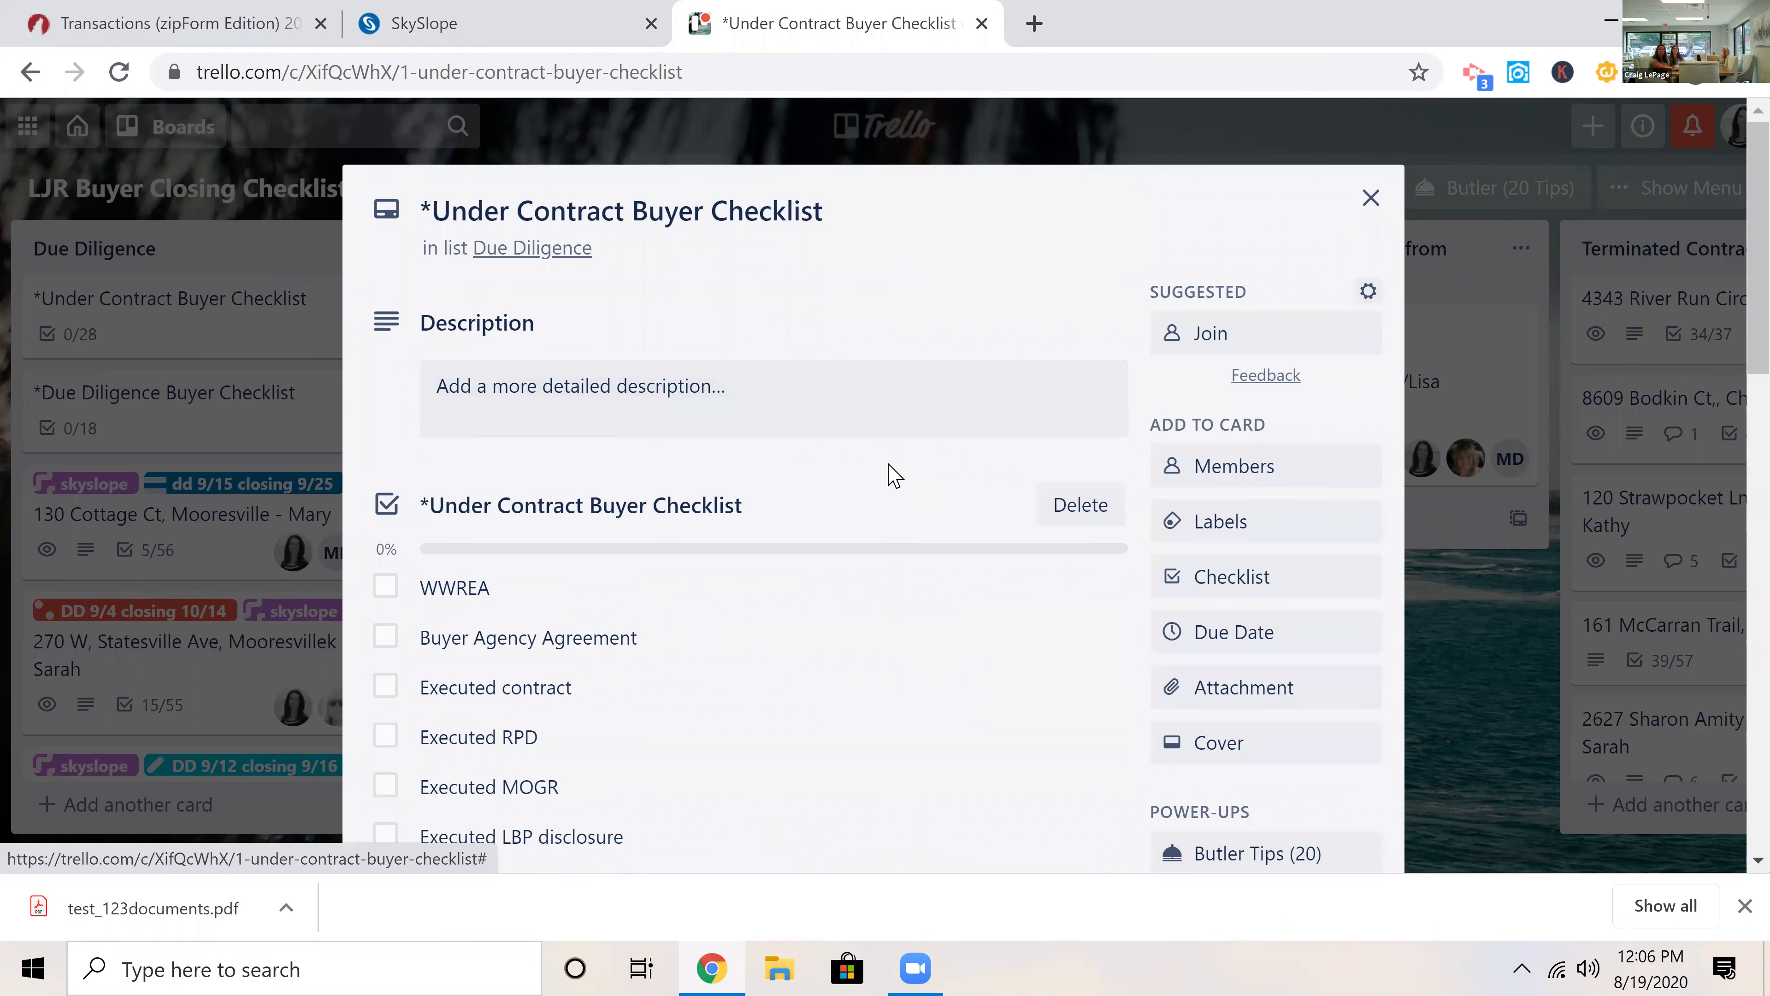
pyautogui.scroll(-3, 758, 416)
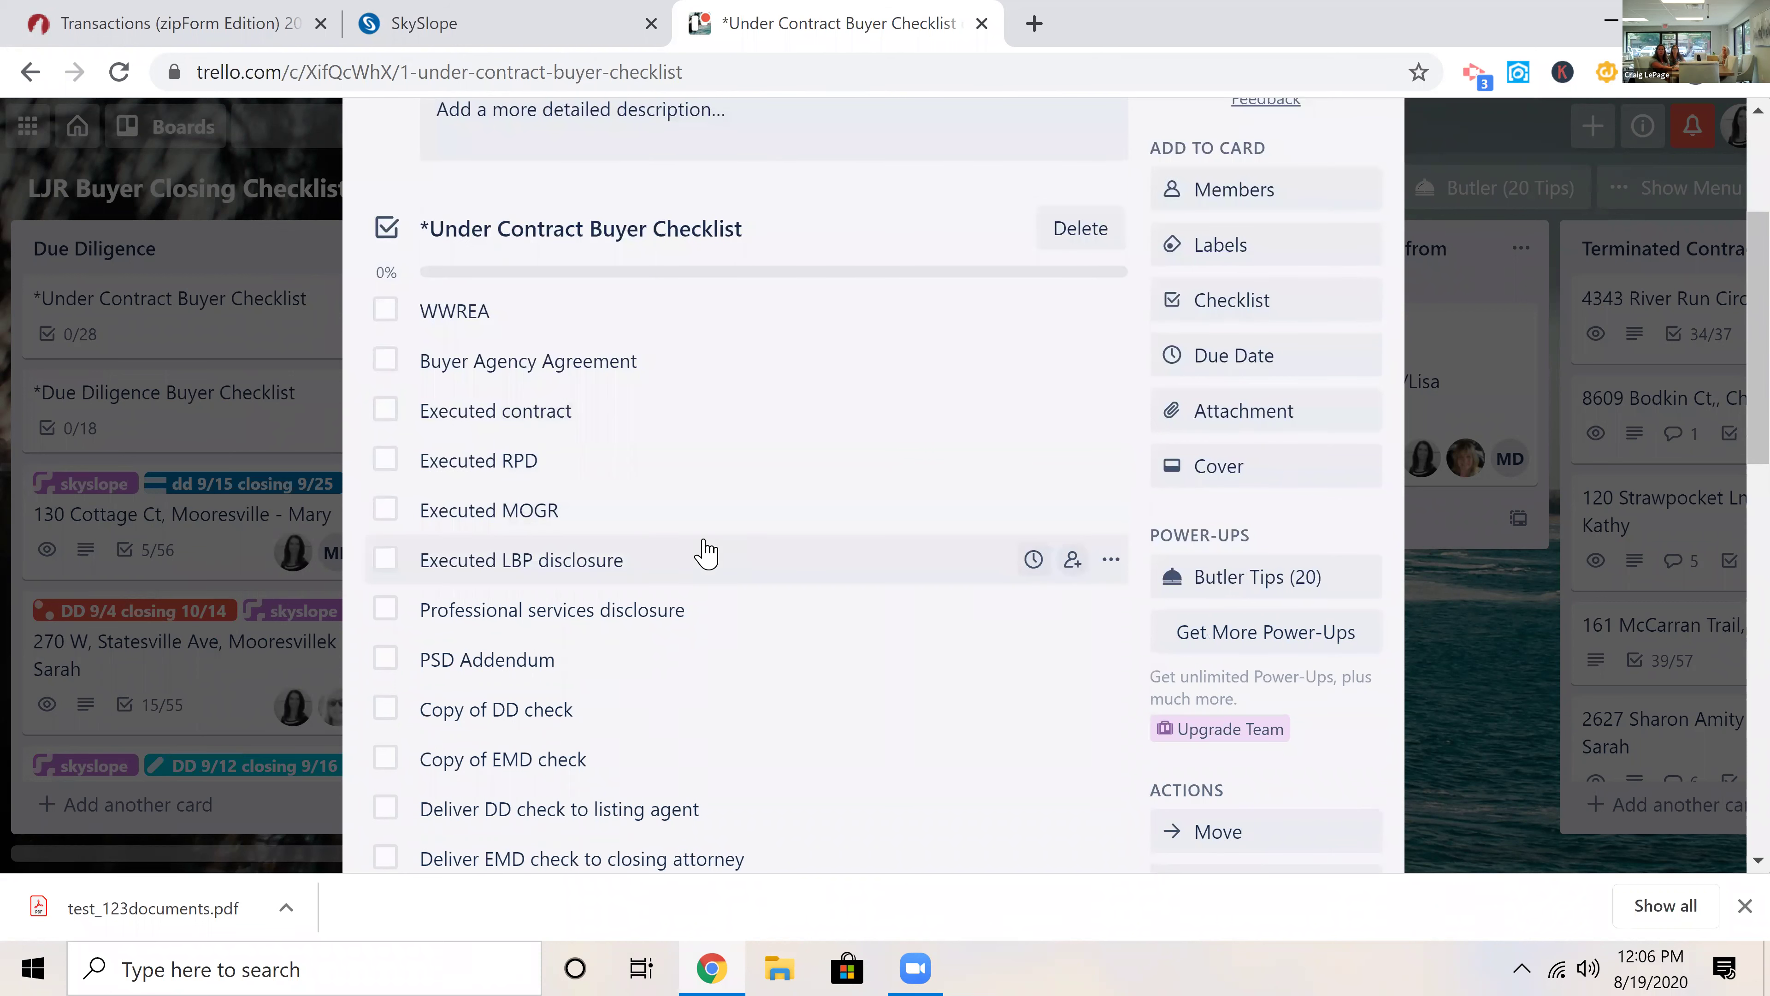
pyautogui.scroll(-2, 724, 516)
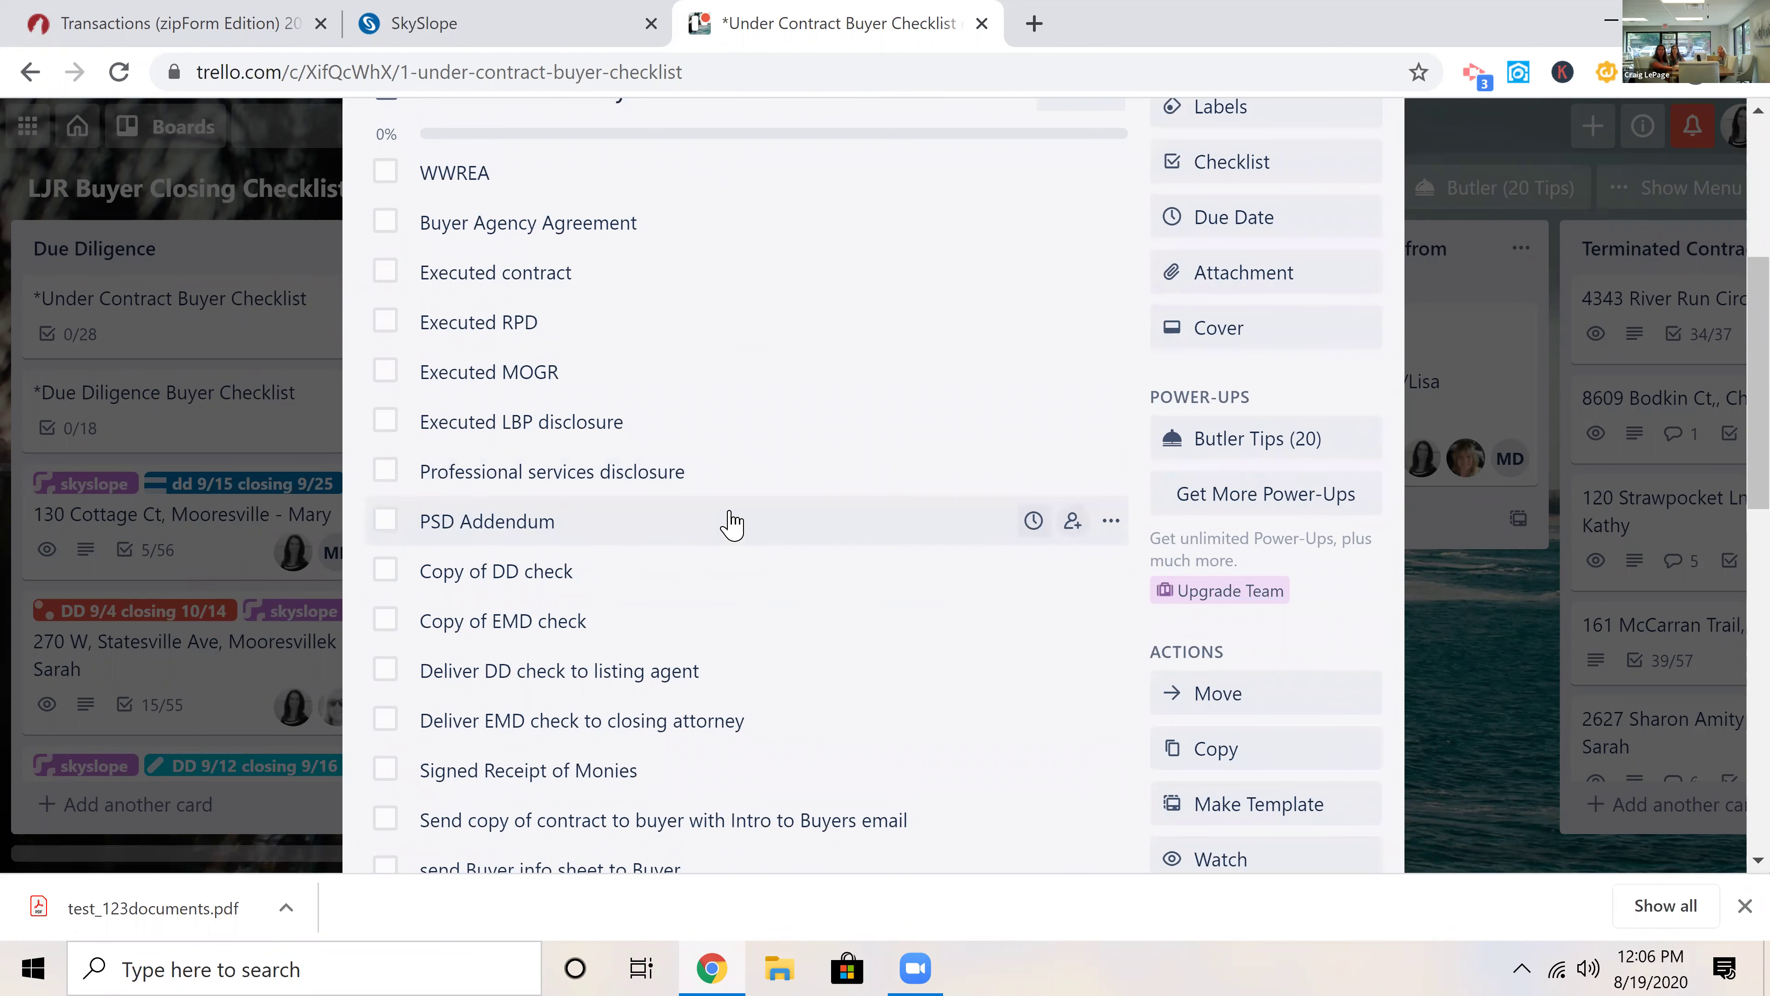
pyautogui.scroll(-2, 731, 523)
pyautogui.scroll(-2, 760, 453)
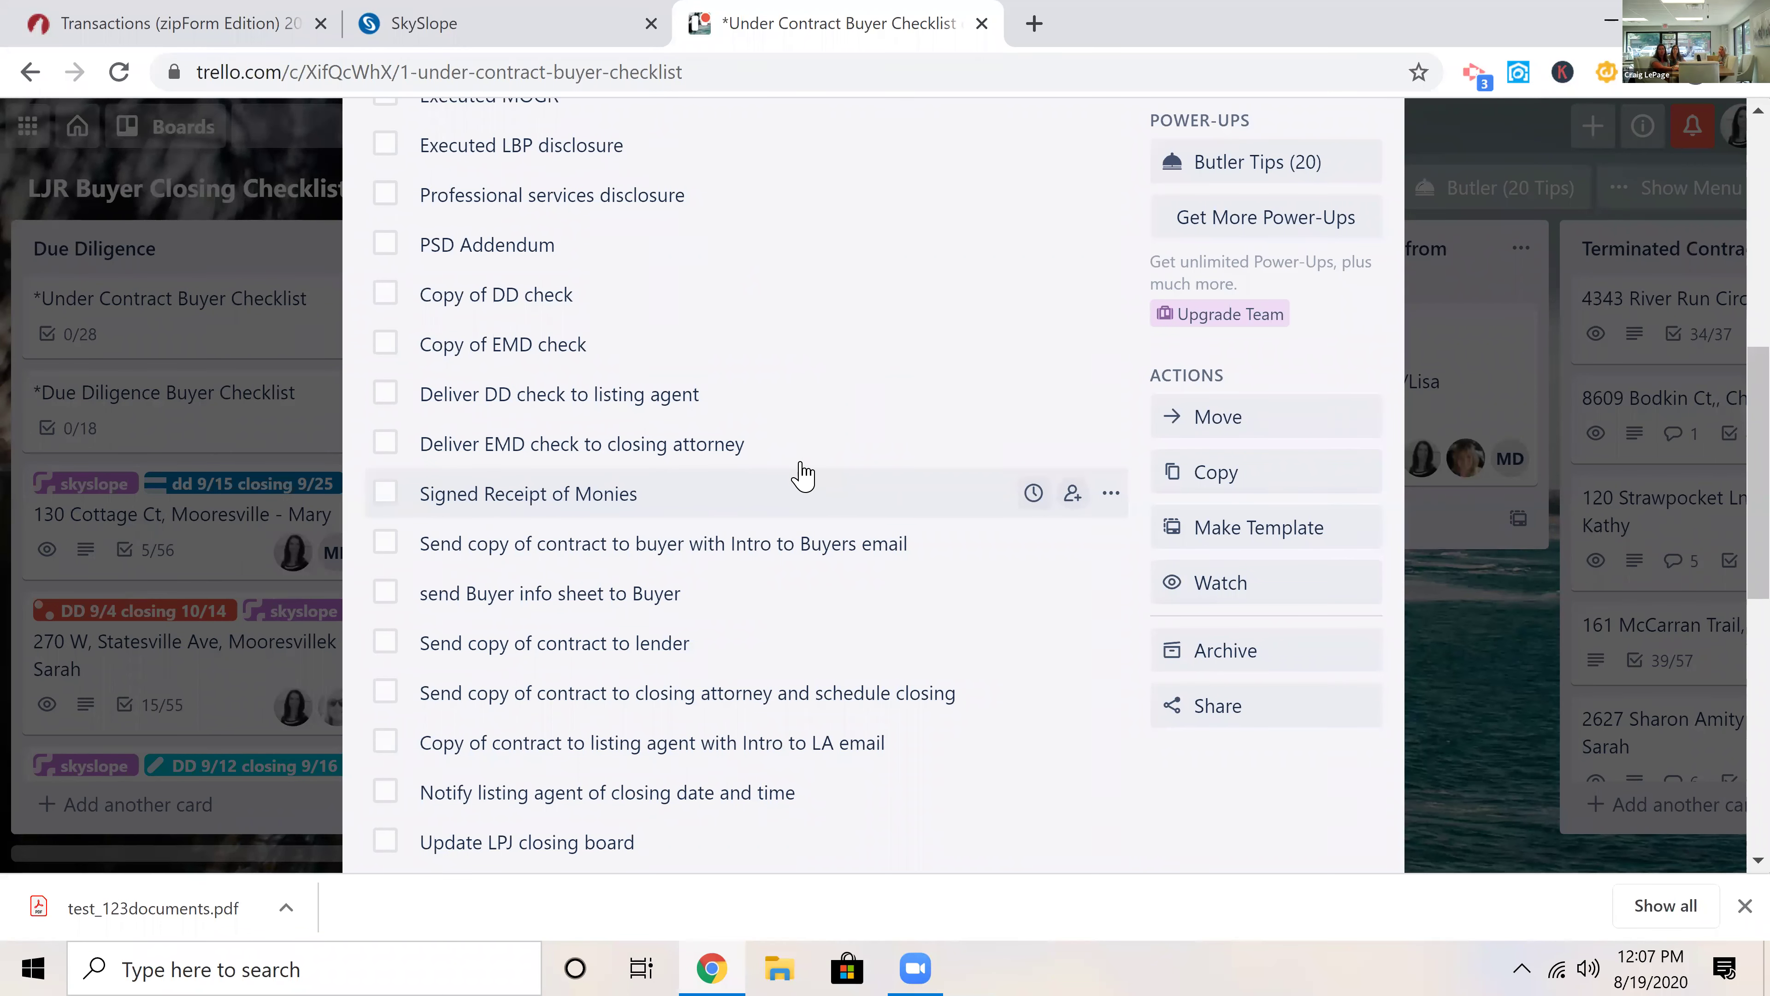
pyautogui.scroll(-2, 803, 466)
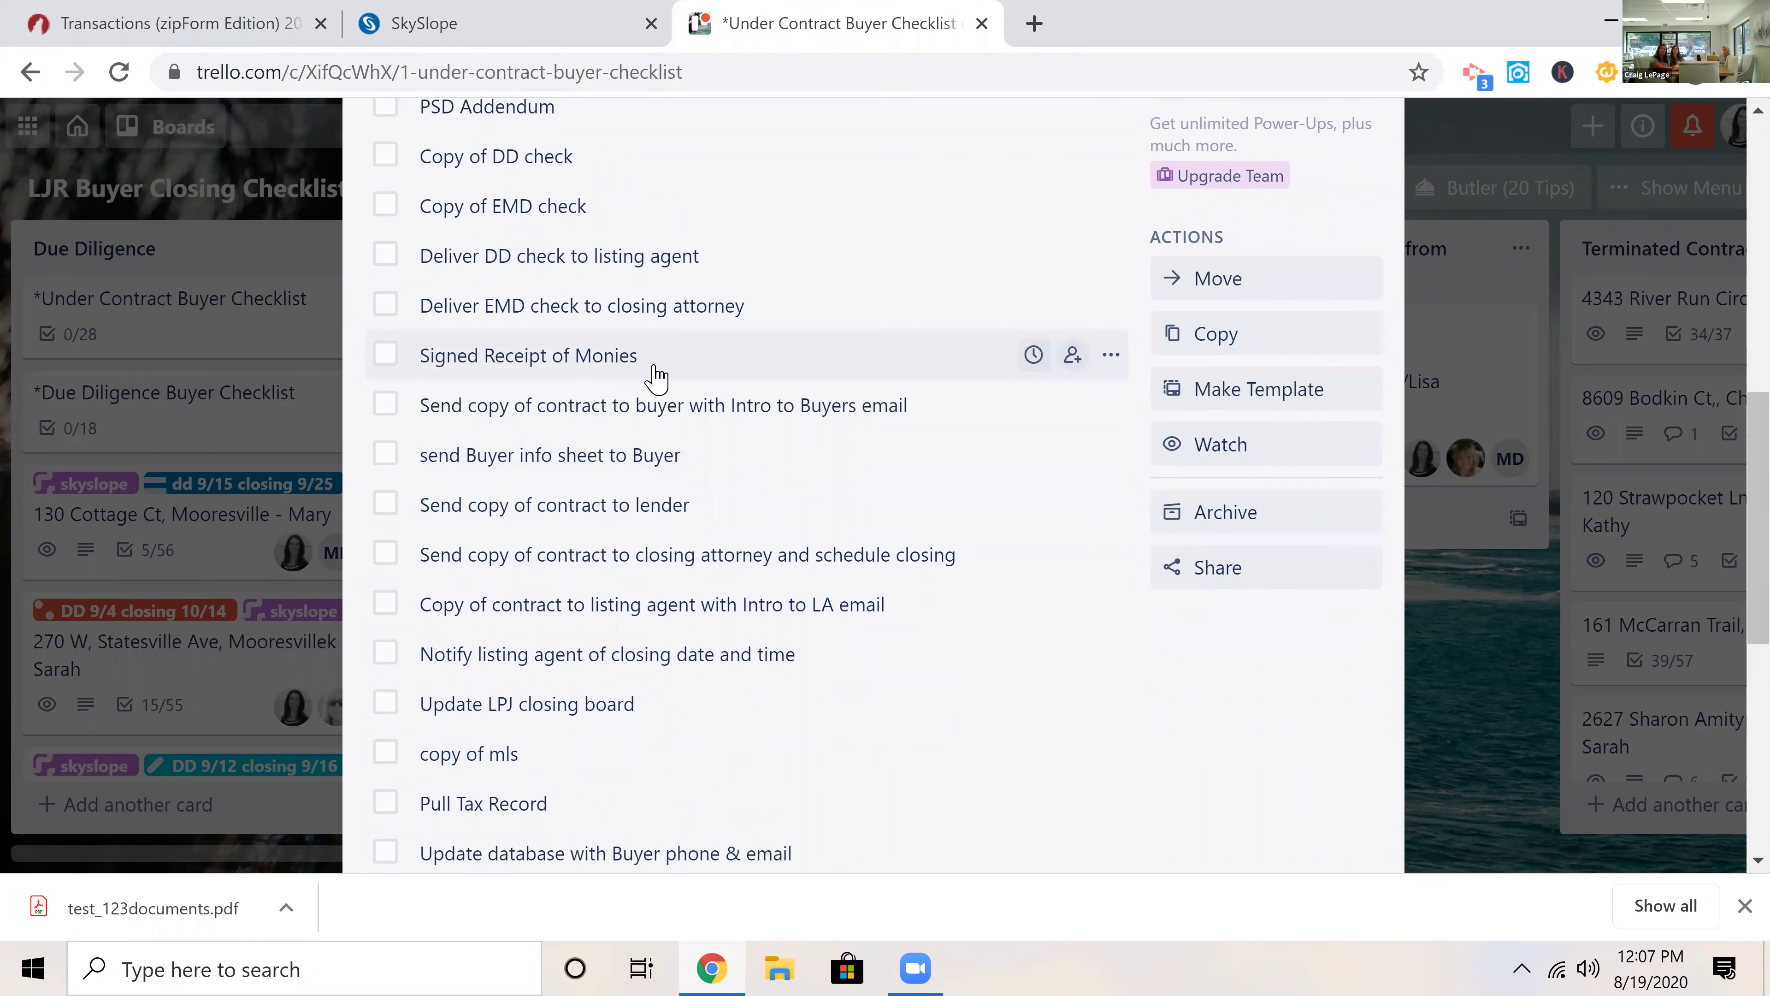
pyautogui.scroll(-2, 697, 363)
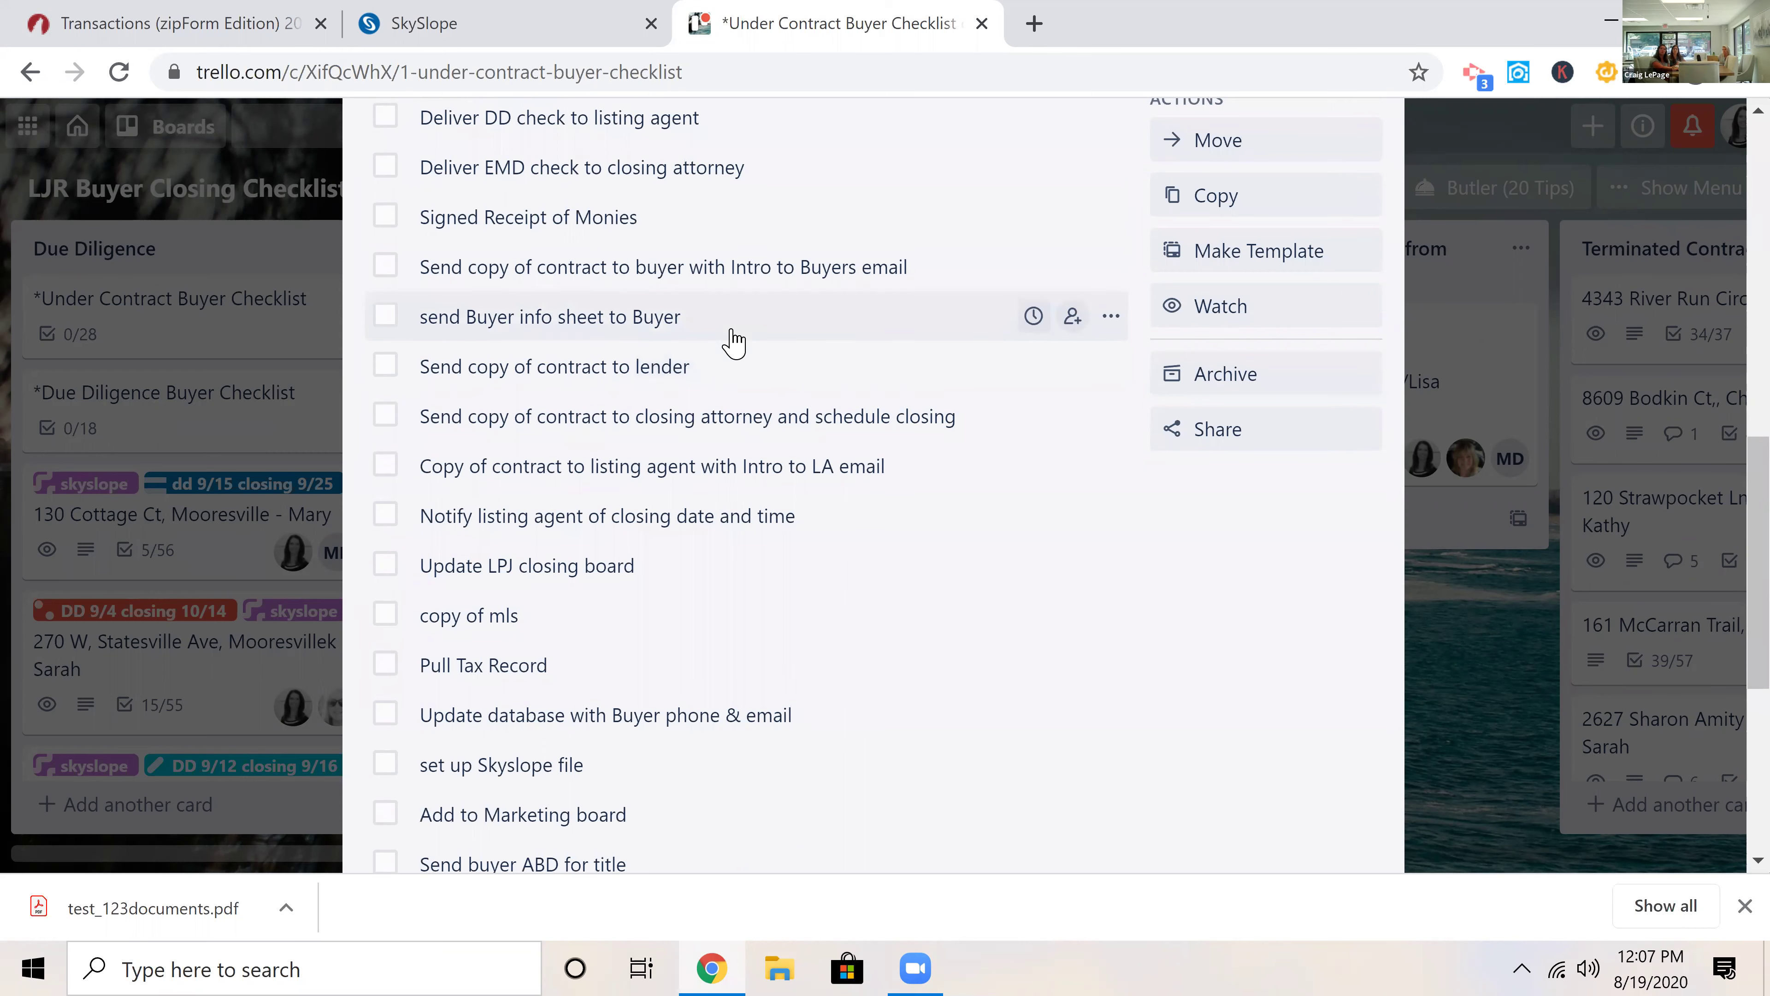
pyautogui.scroll(-2, 733, 341)
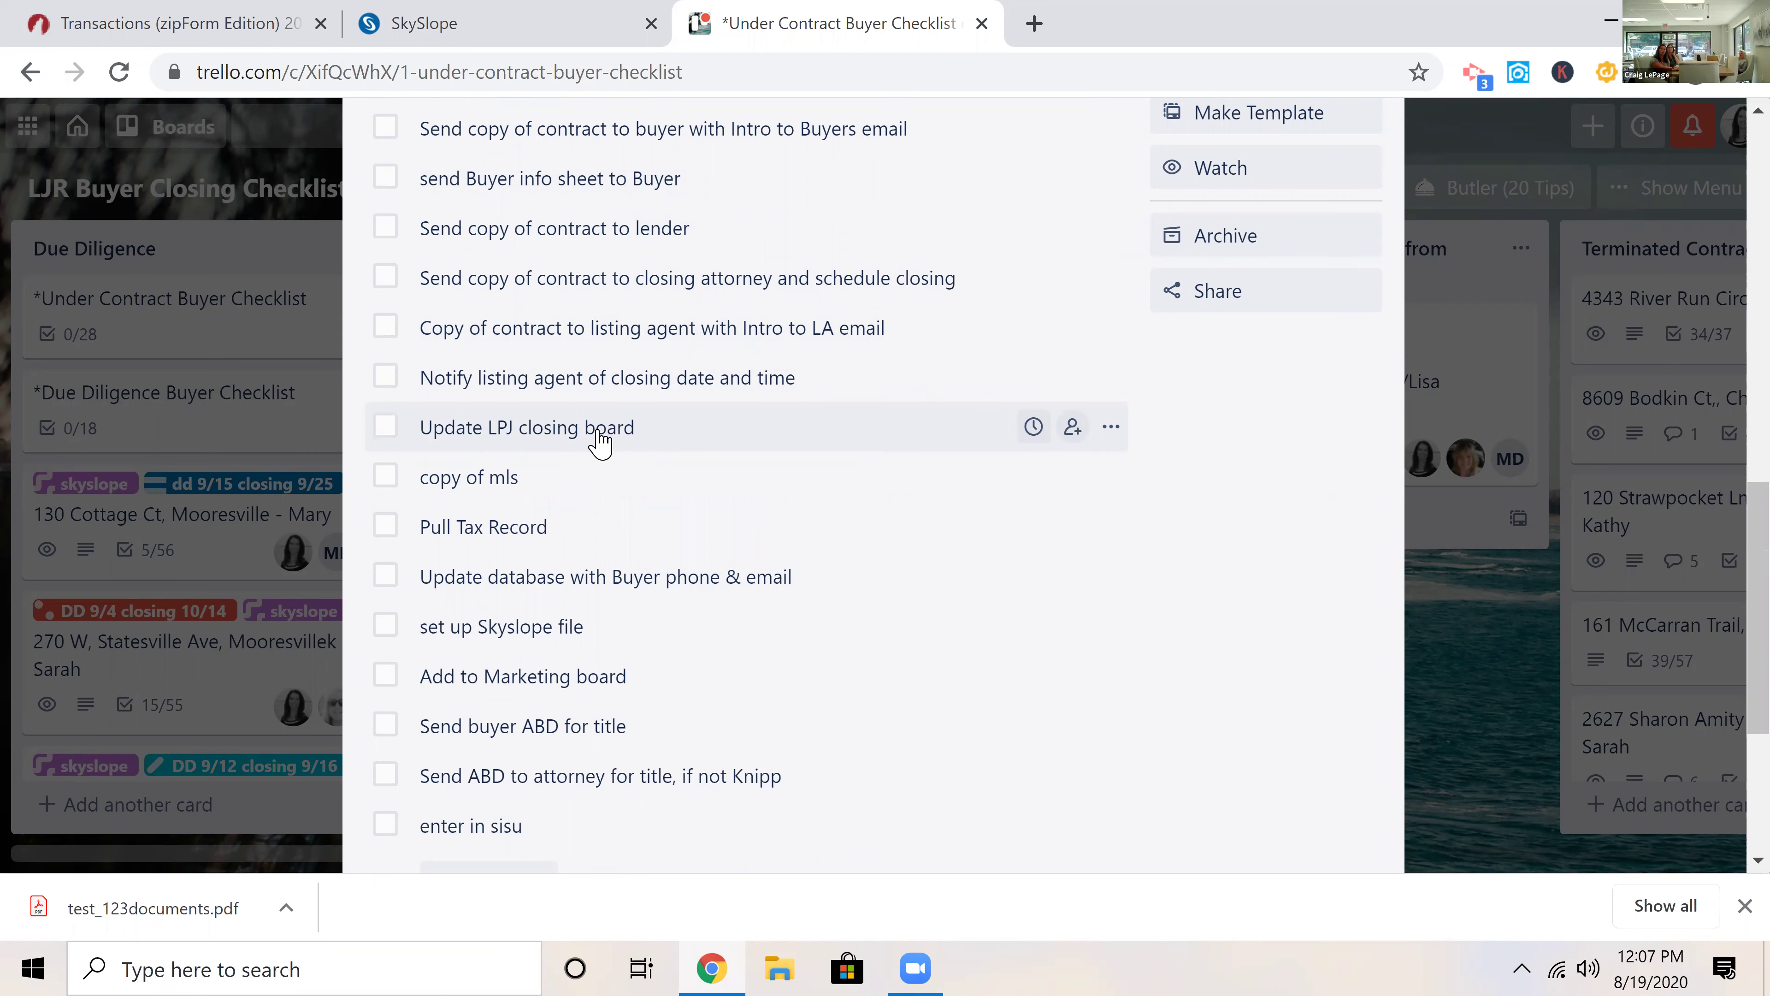
pyautogui.scroll(-2, 598, 443)
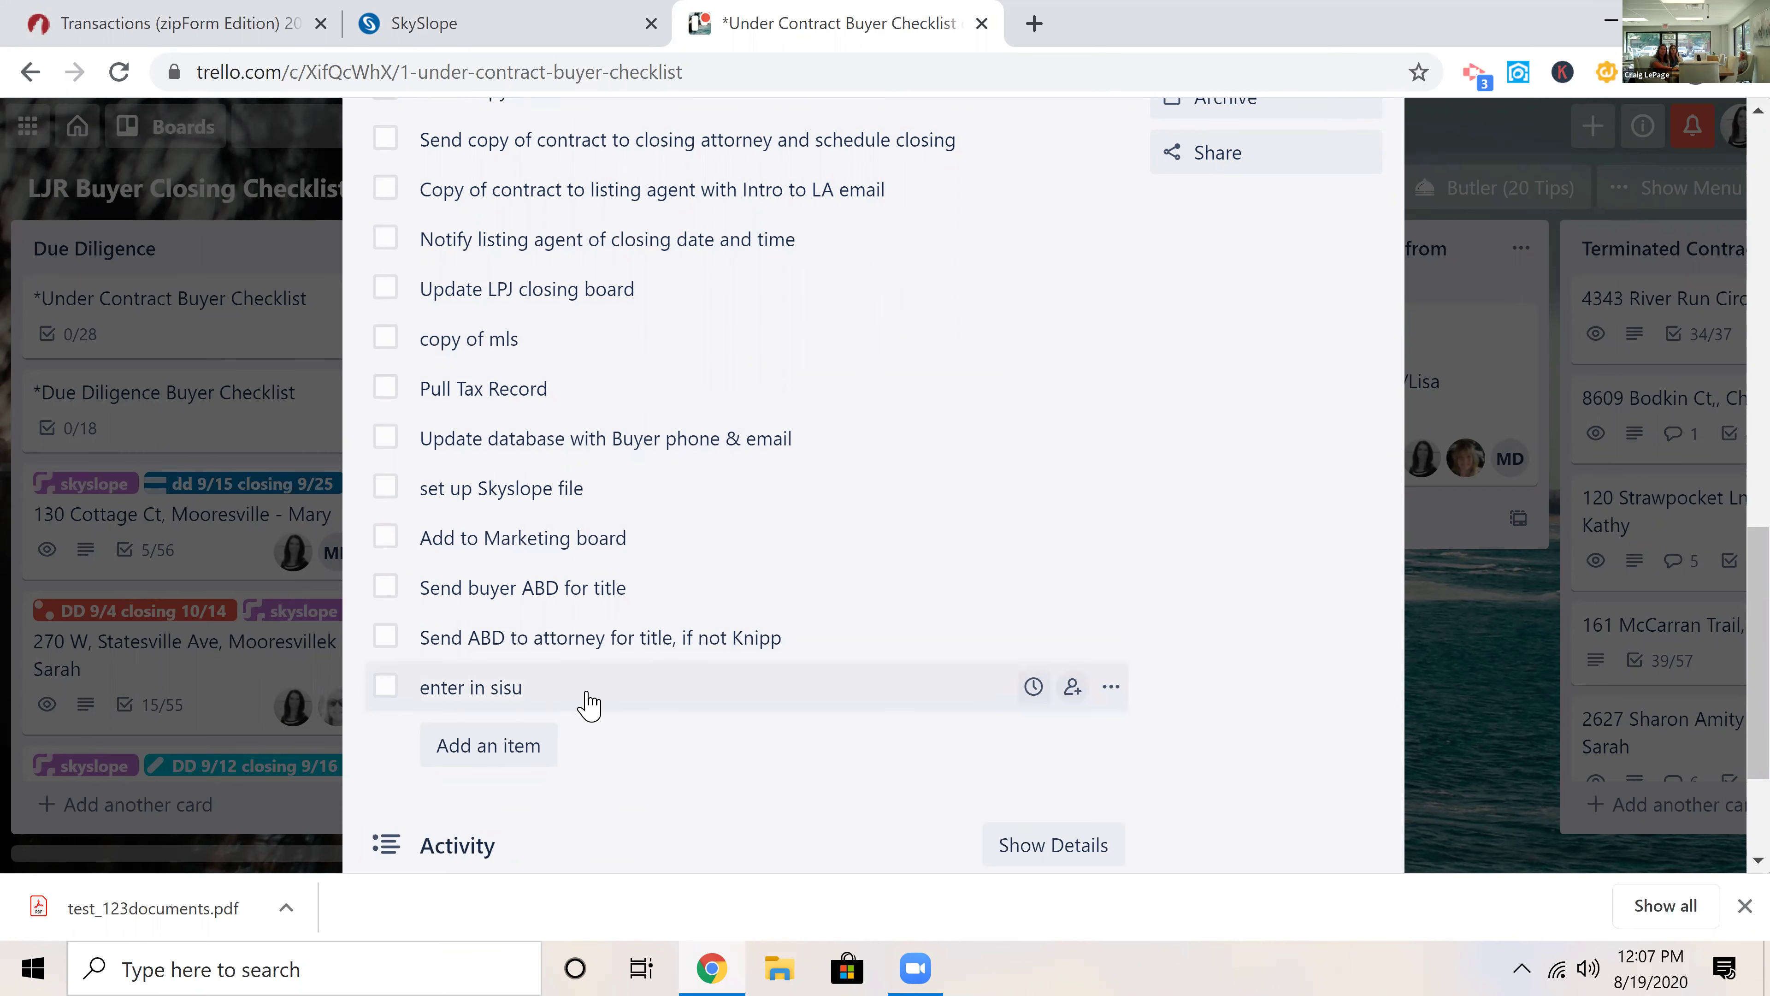
pyautogui.scroll(-1, 628, 669)
pyautogui.scroll(-3, 690, 626)
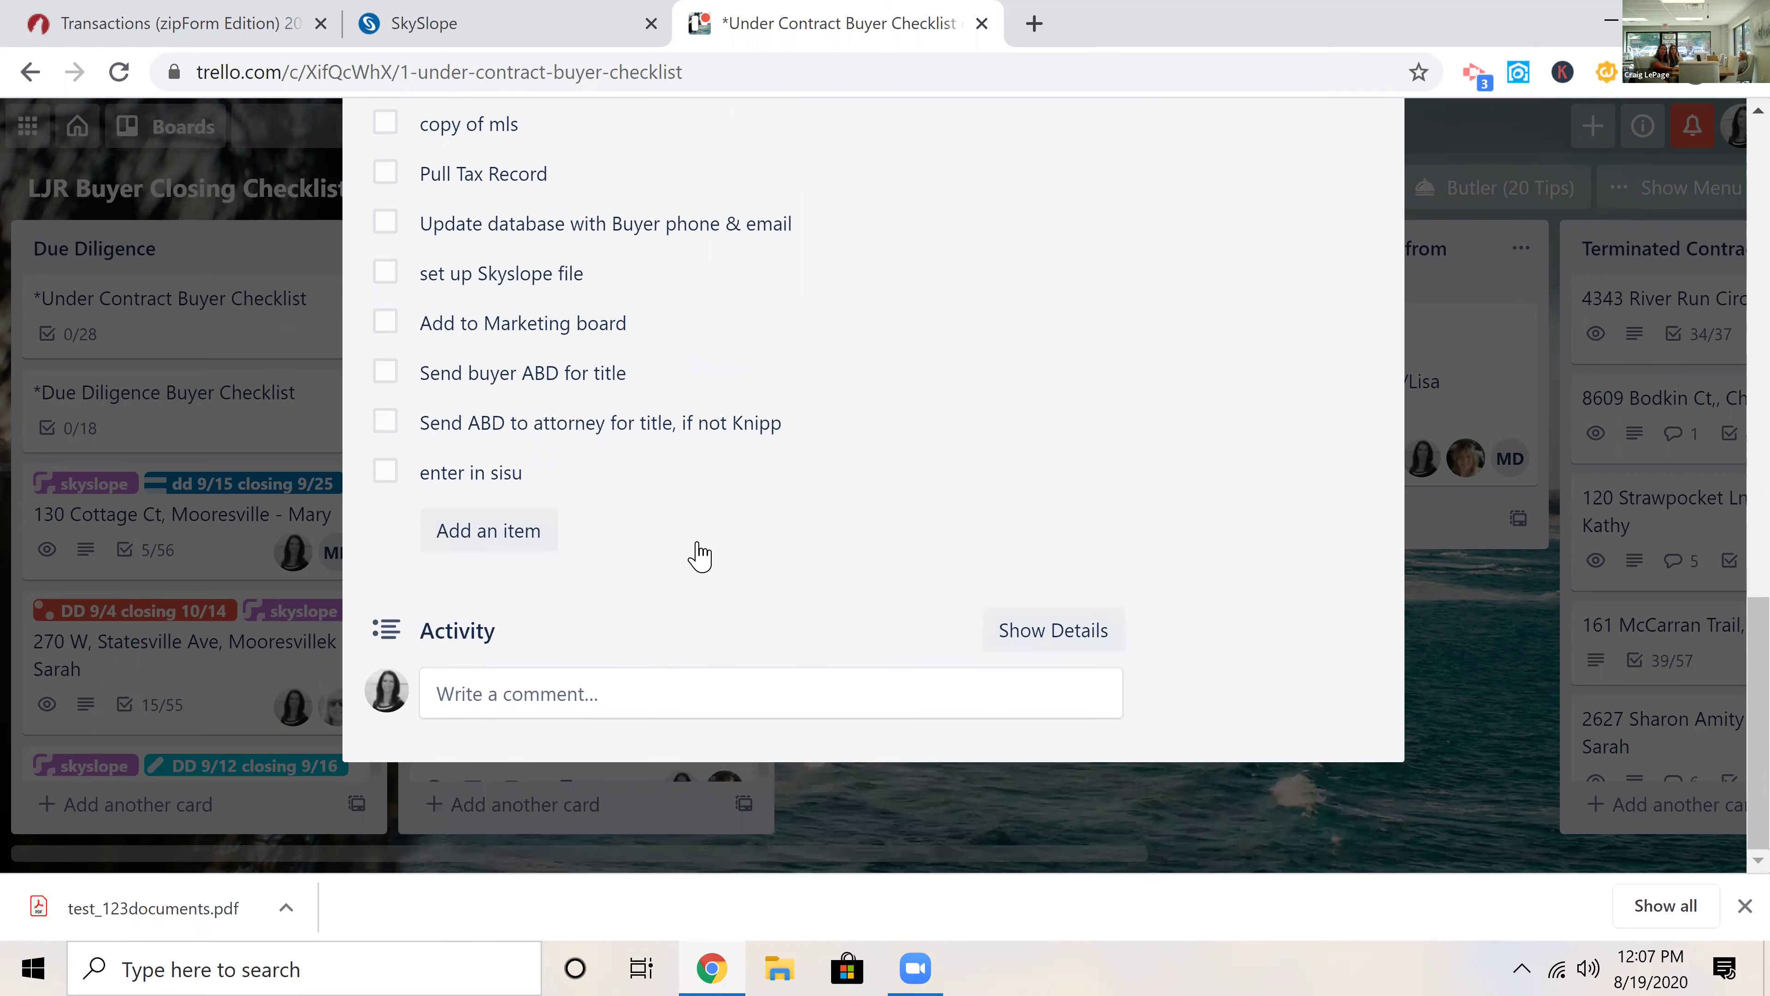
# Step: Open the *Due Diligence Buyer Checklist template card and read its inspection, utilities, survey, CCR and septic permit items
pyautogui.scroll(10, 232, 433)
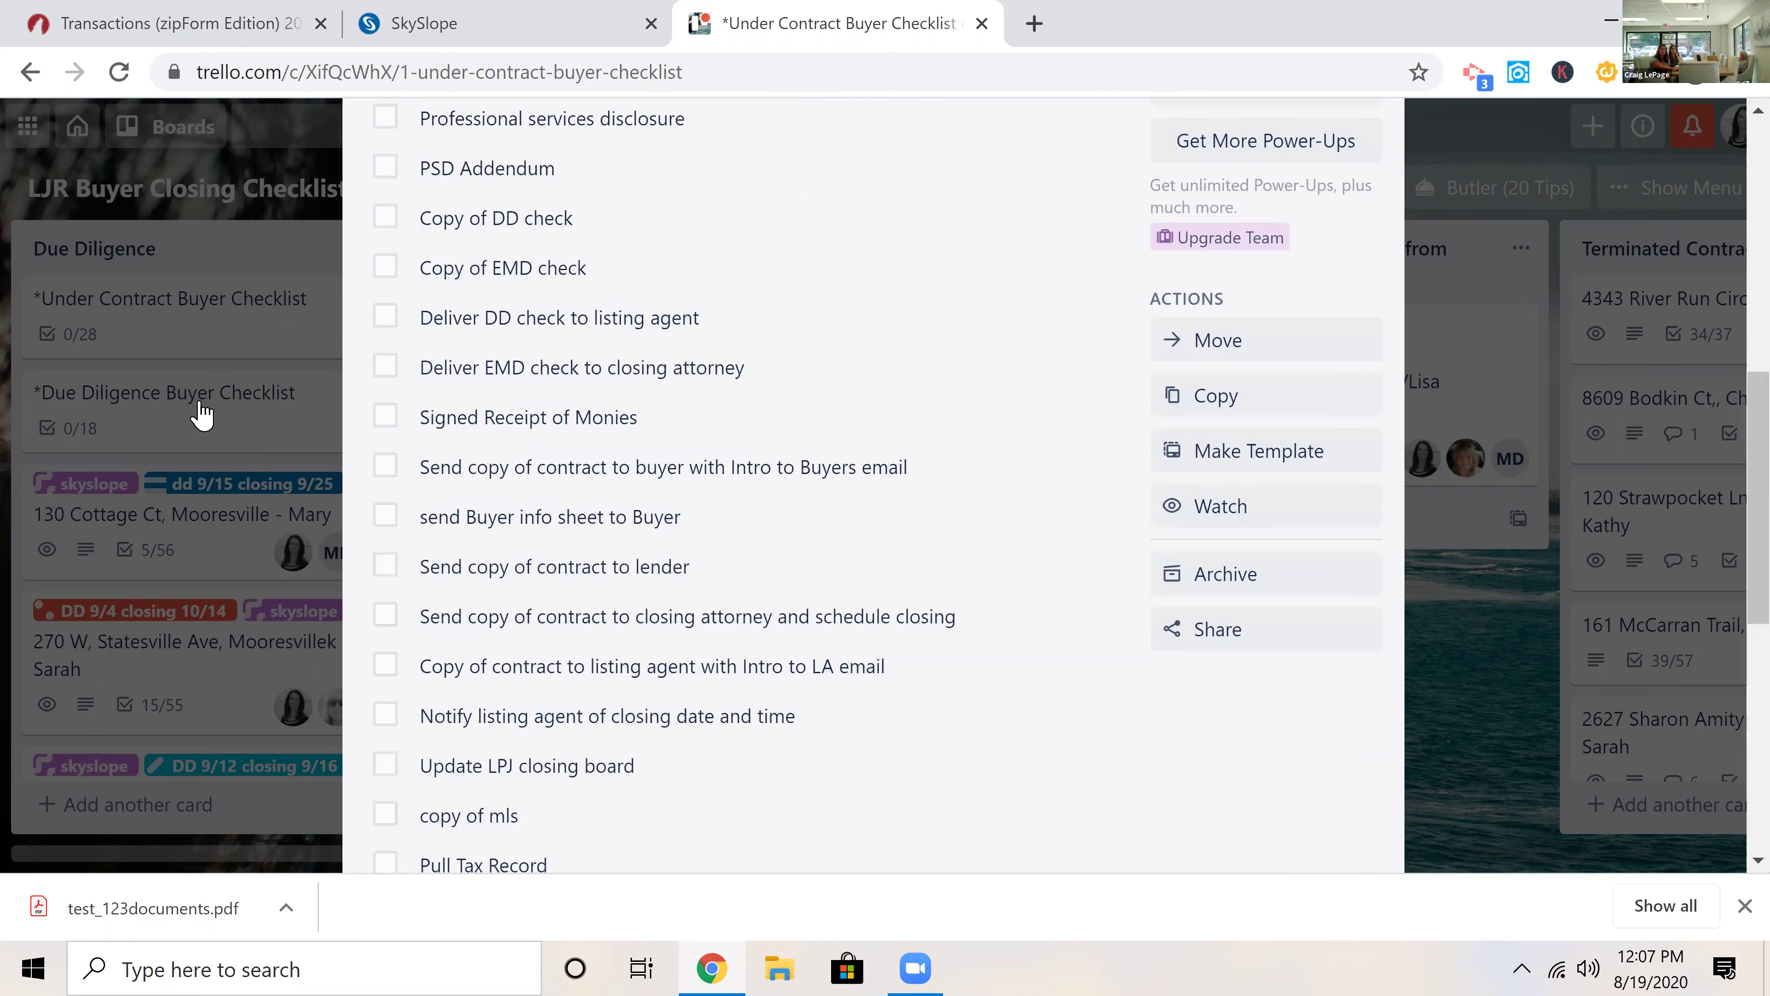
pyautogui.click(202, 414)
pyautogui.click(201, 414)
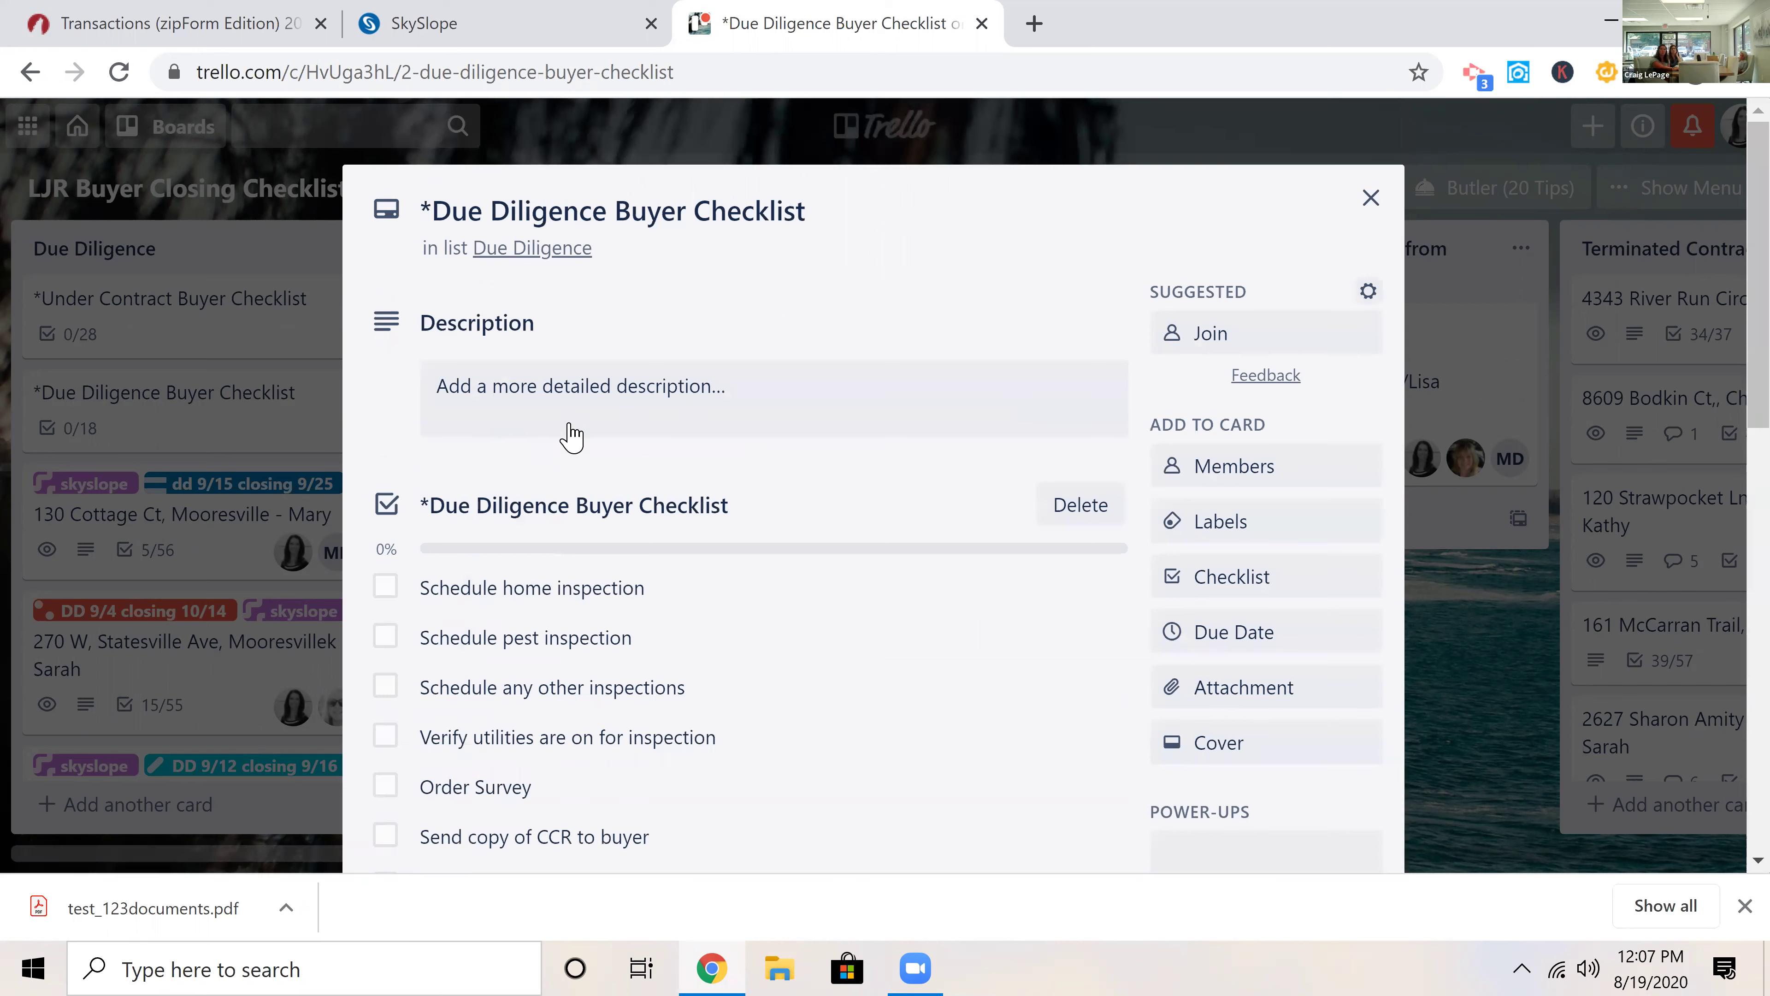
pyautogui.scroll(-2, 795, 442)
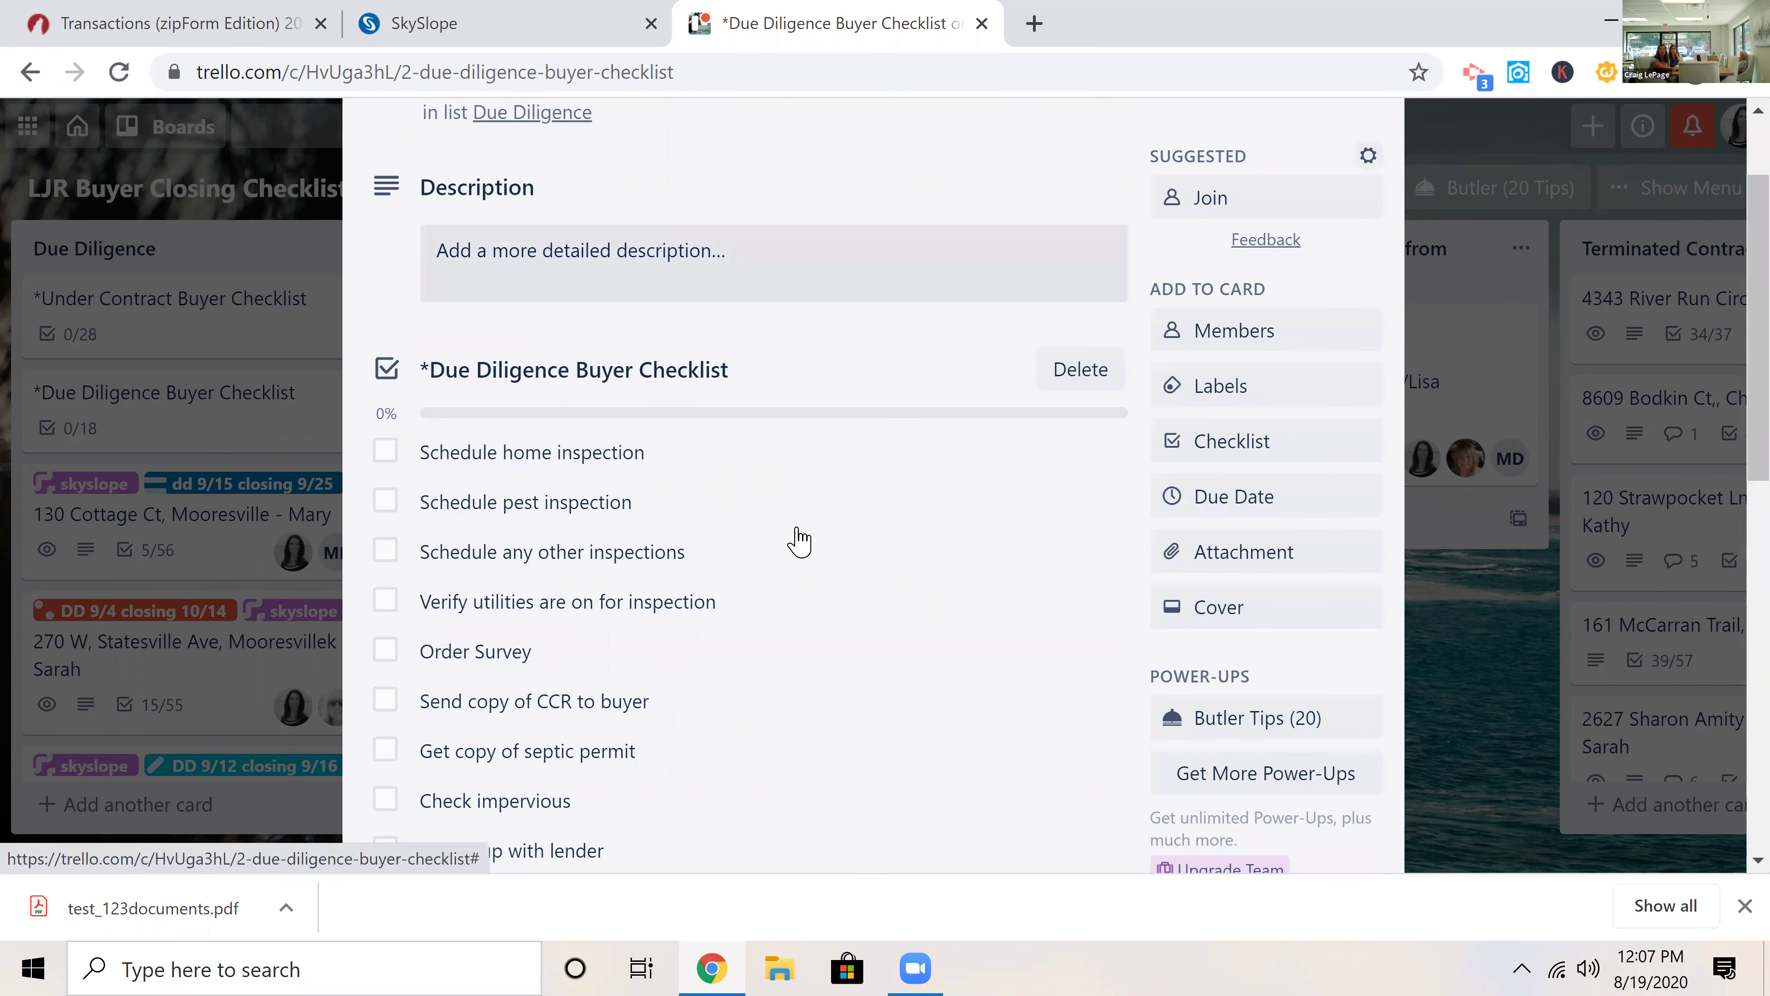
pyautogui.scroll(-2, 800, 543)
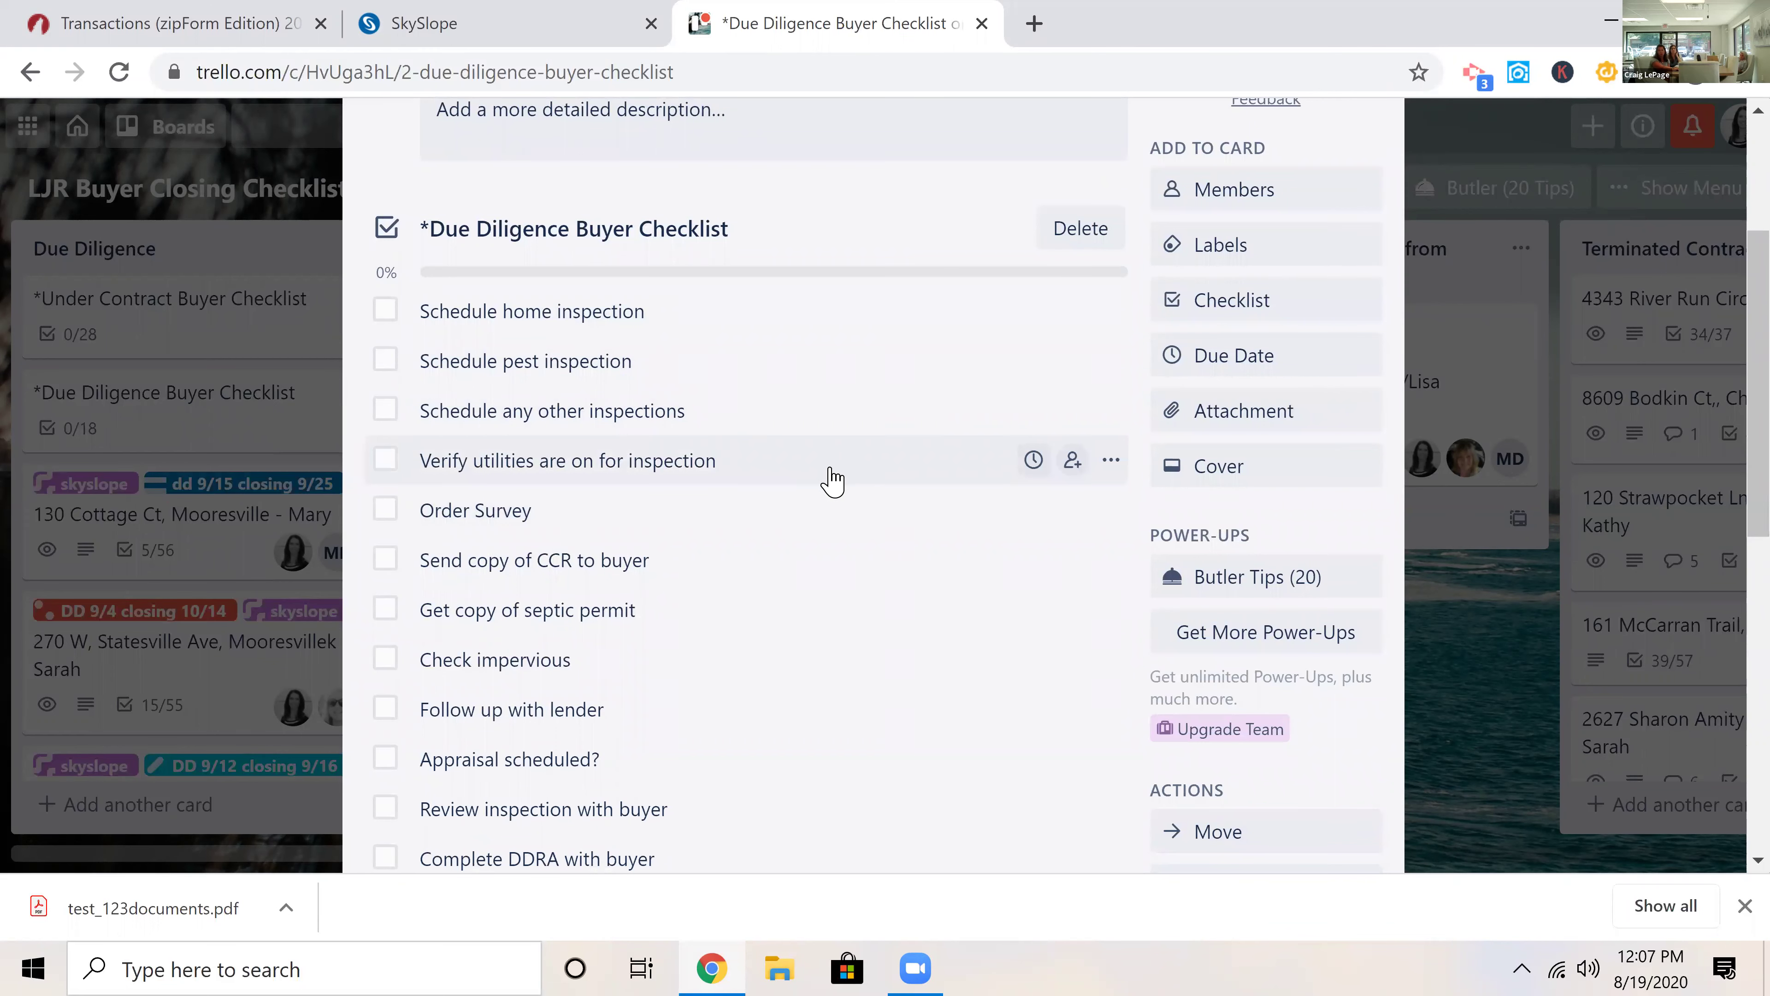
pyautogui.scroll(-2, 833, 482)
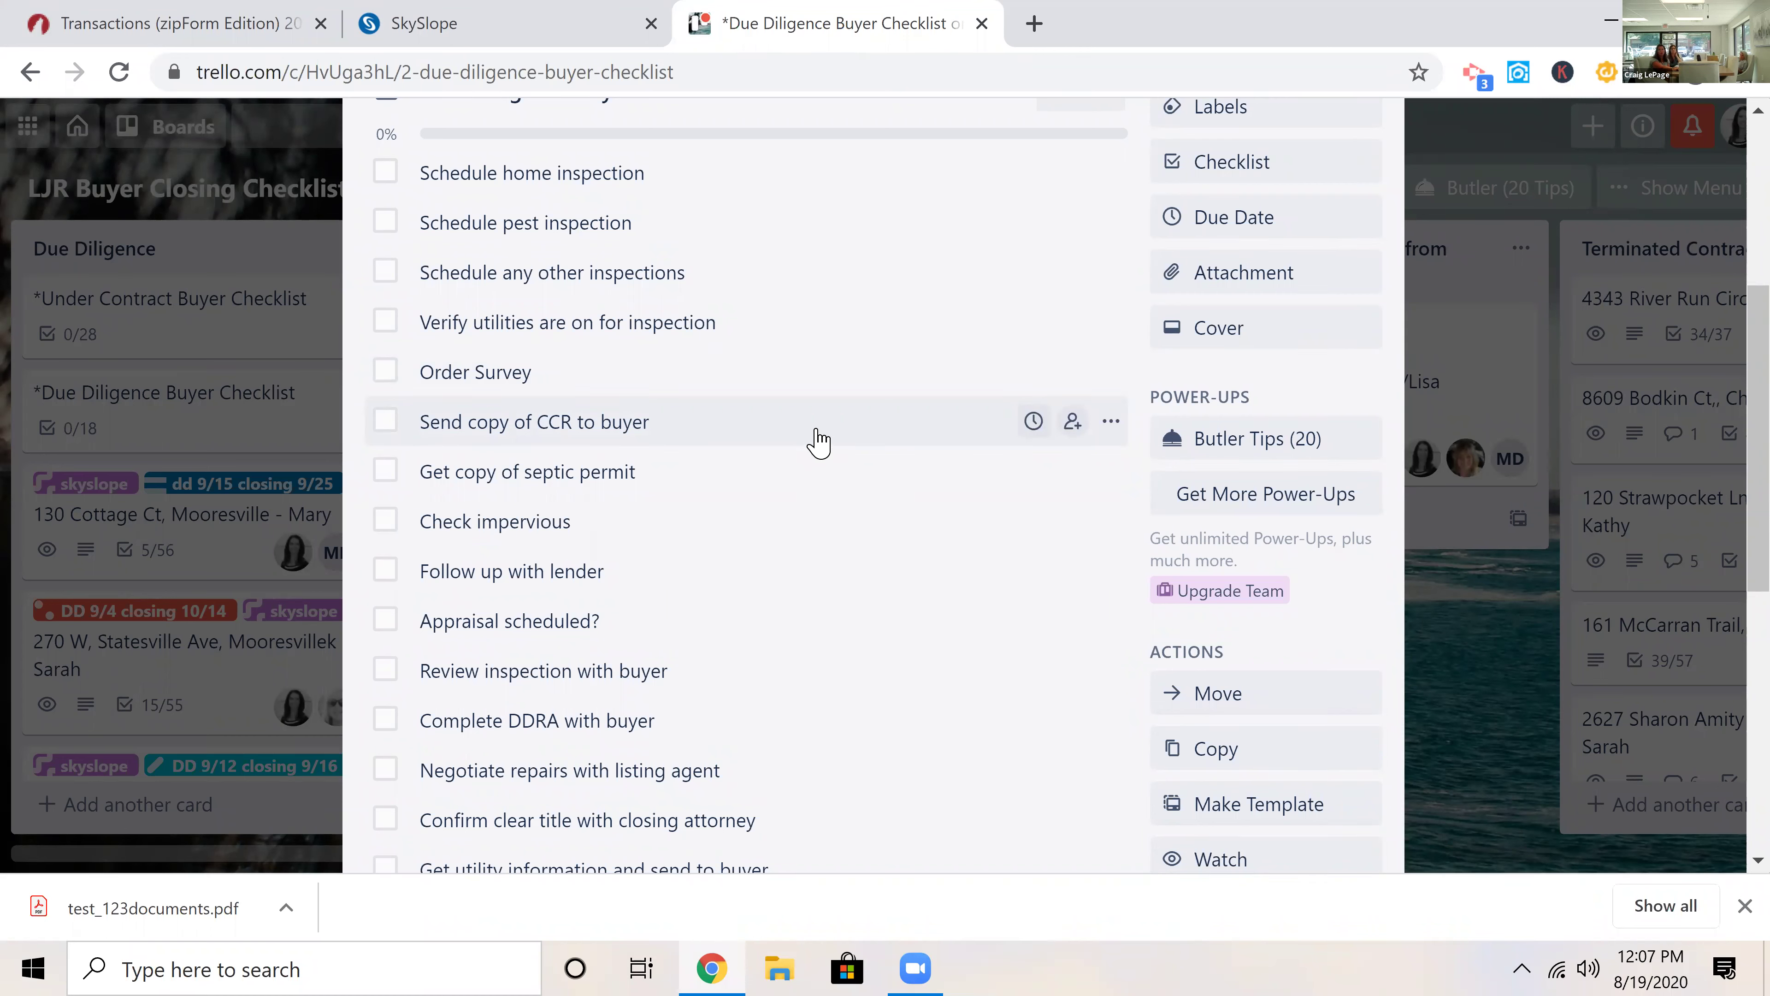
pyautogui.scroll(-2, 794, 391)
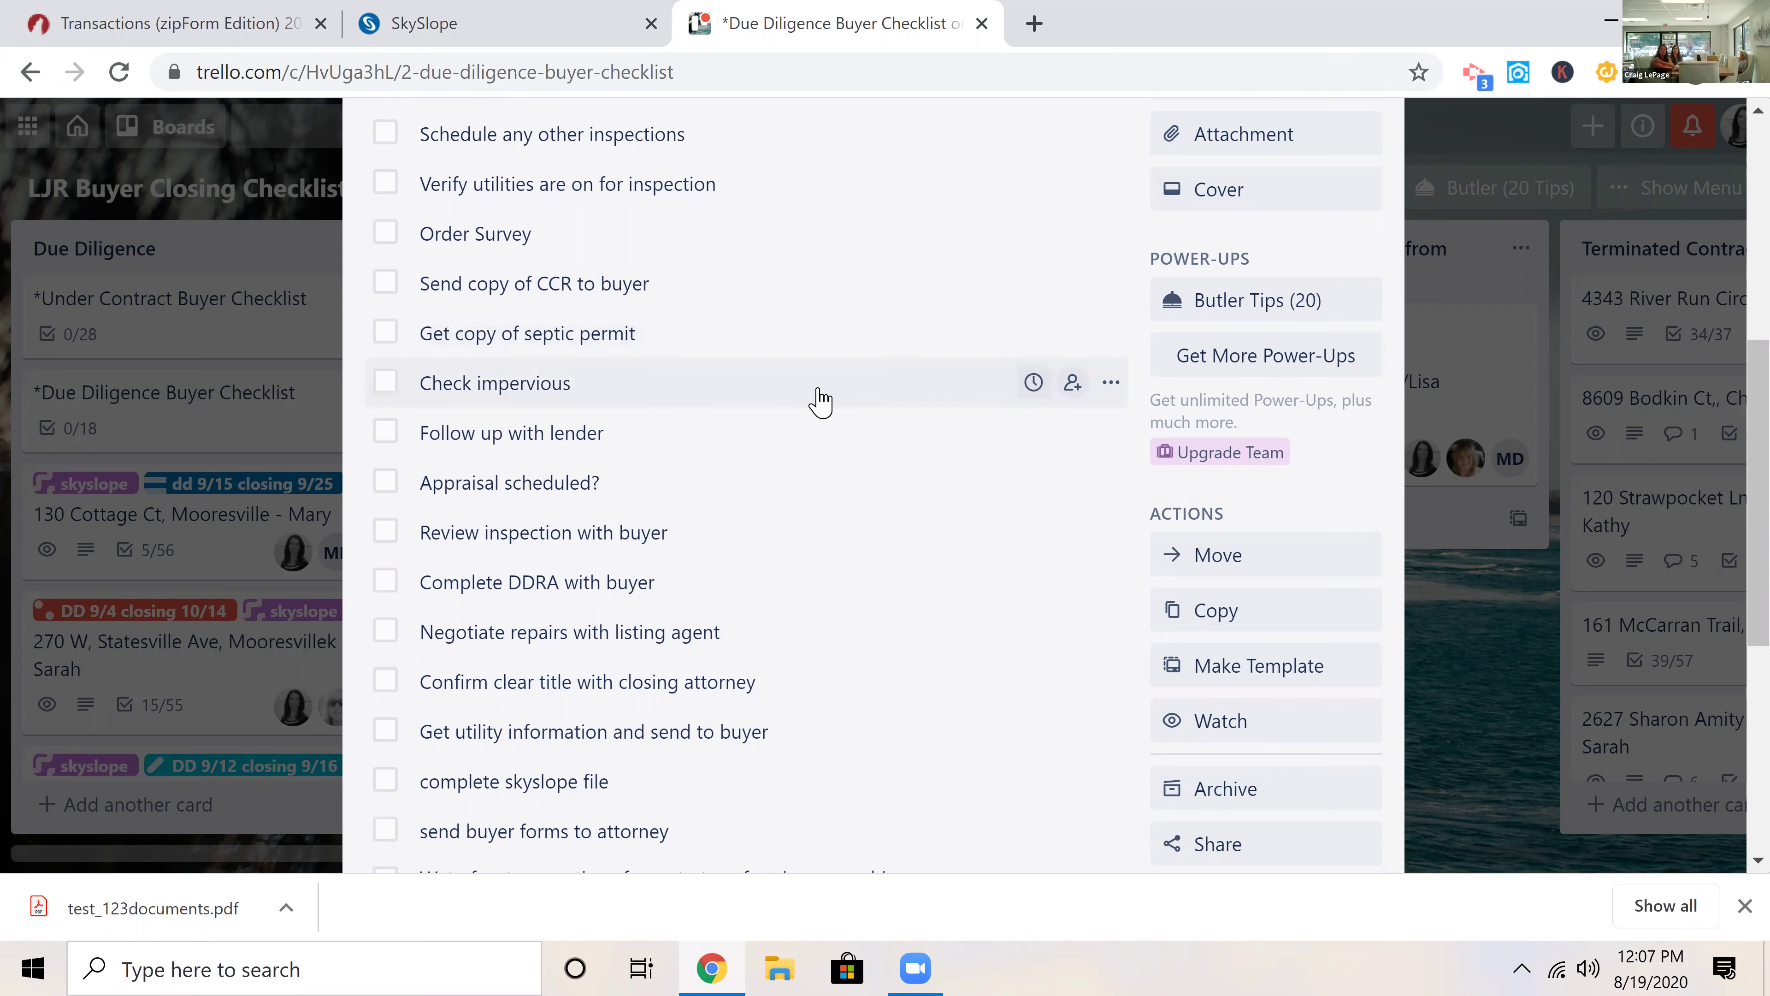
# Step: Read the rest of the due diligence checklist, from lender follow-up and appraisal to the waterfront property forms, and close the card
pyautogui.scroll(8, 732, 418)
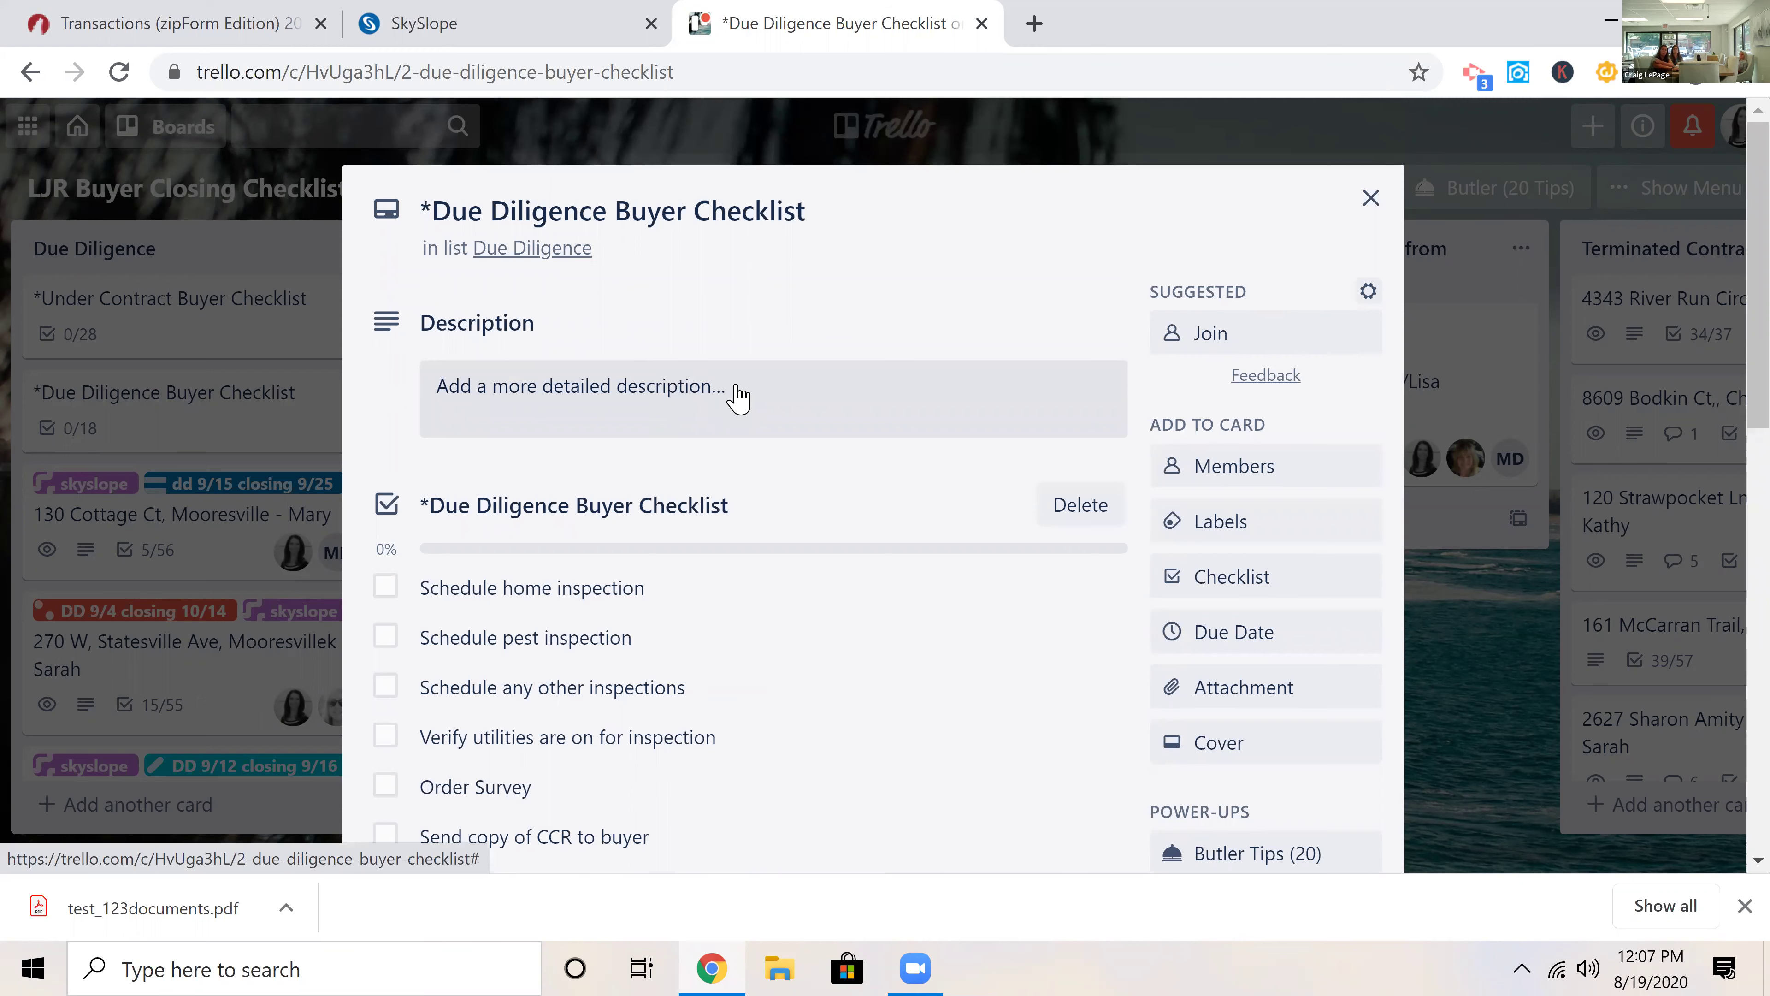
pyautogui.scroll(-3, 752, 403)
pyautogui.scroll(-4, 761, 408)
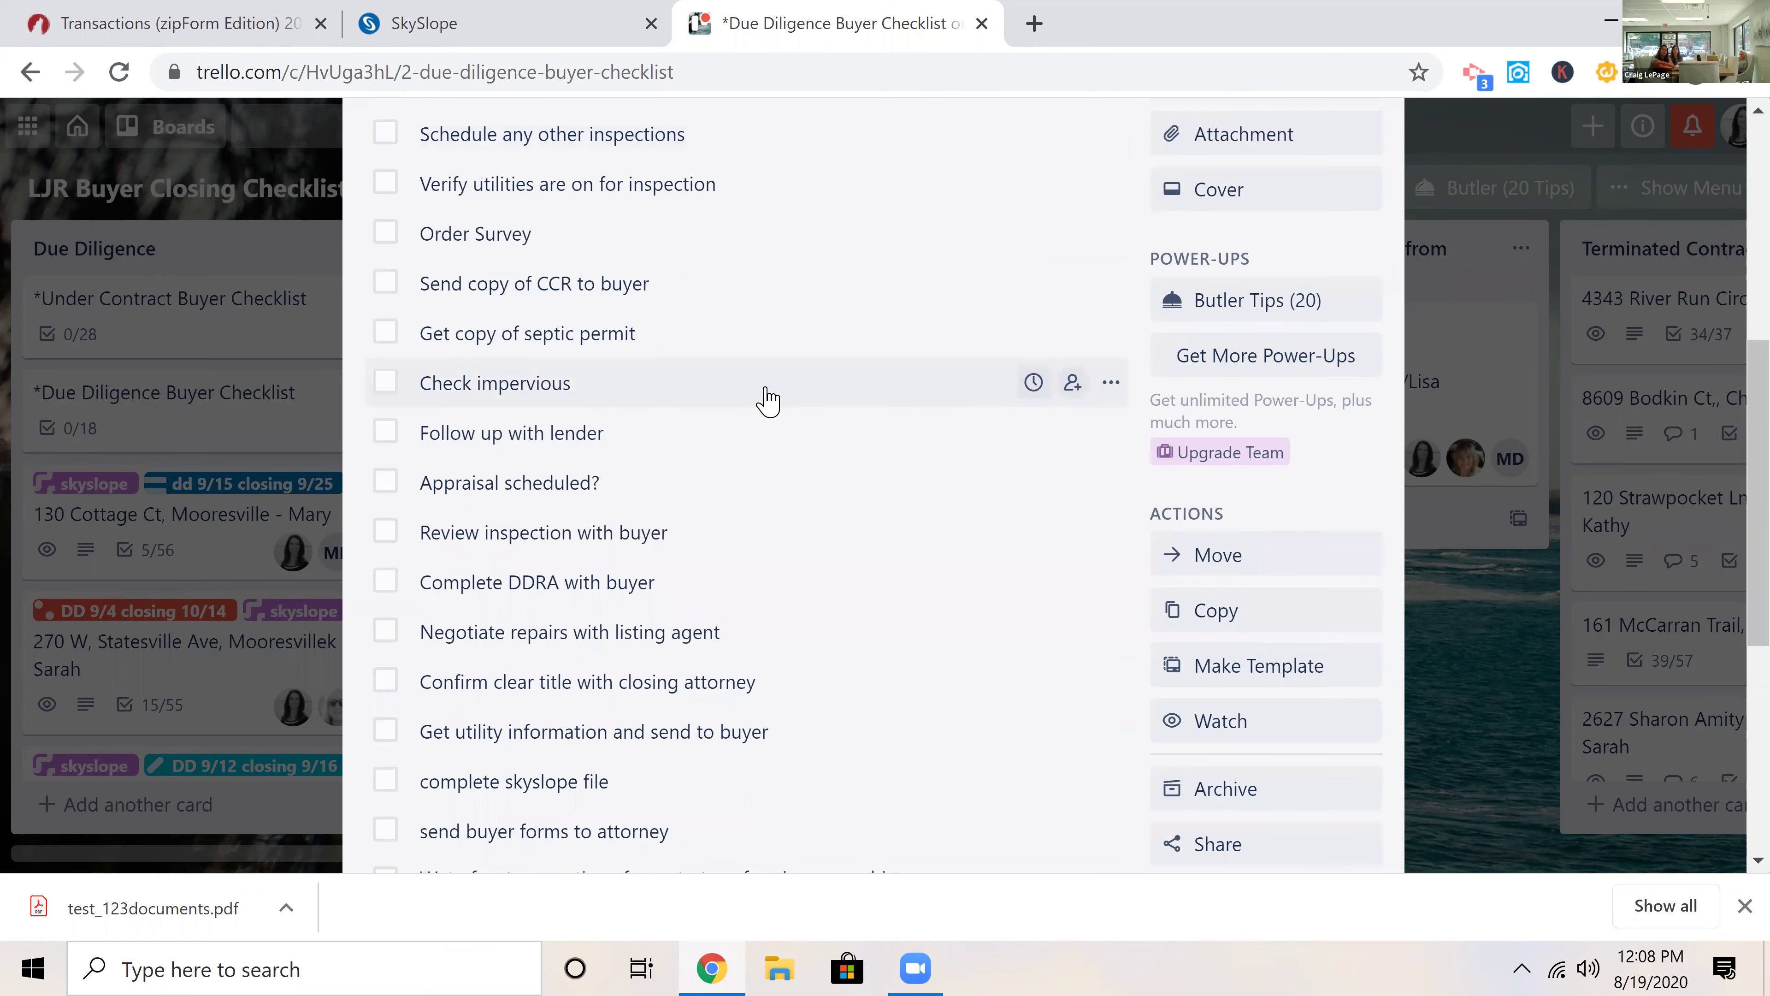
pyautogui.scroll(-2, 731, 363)
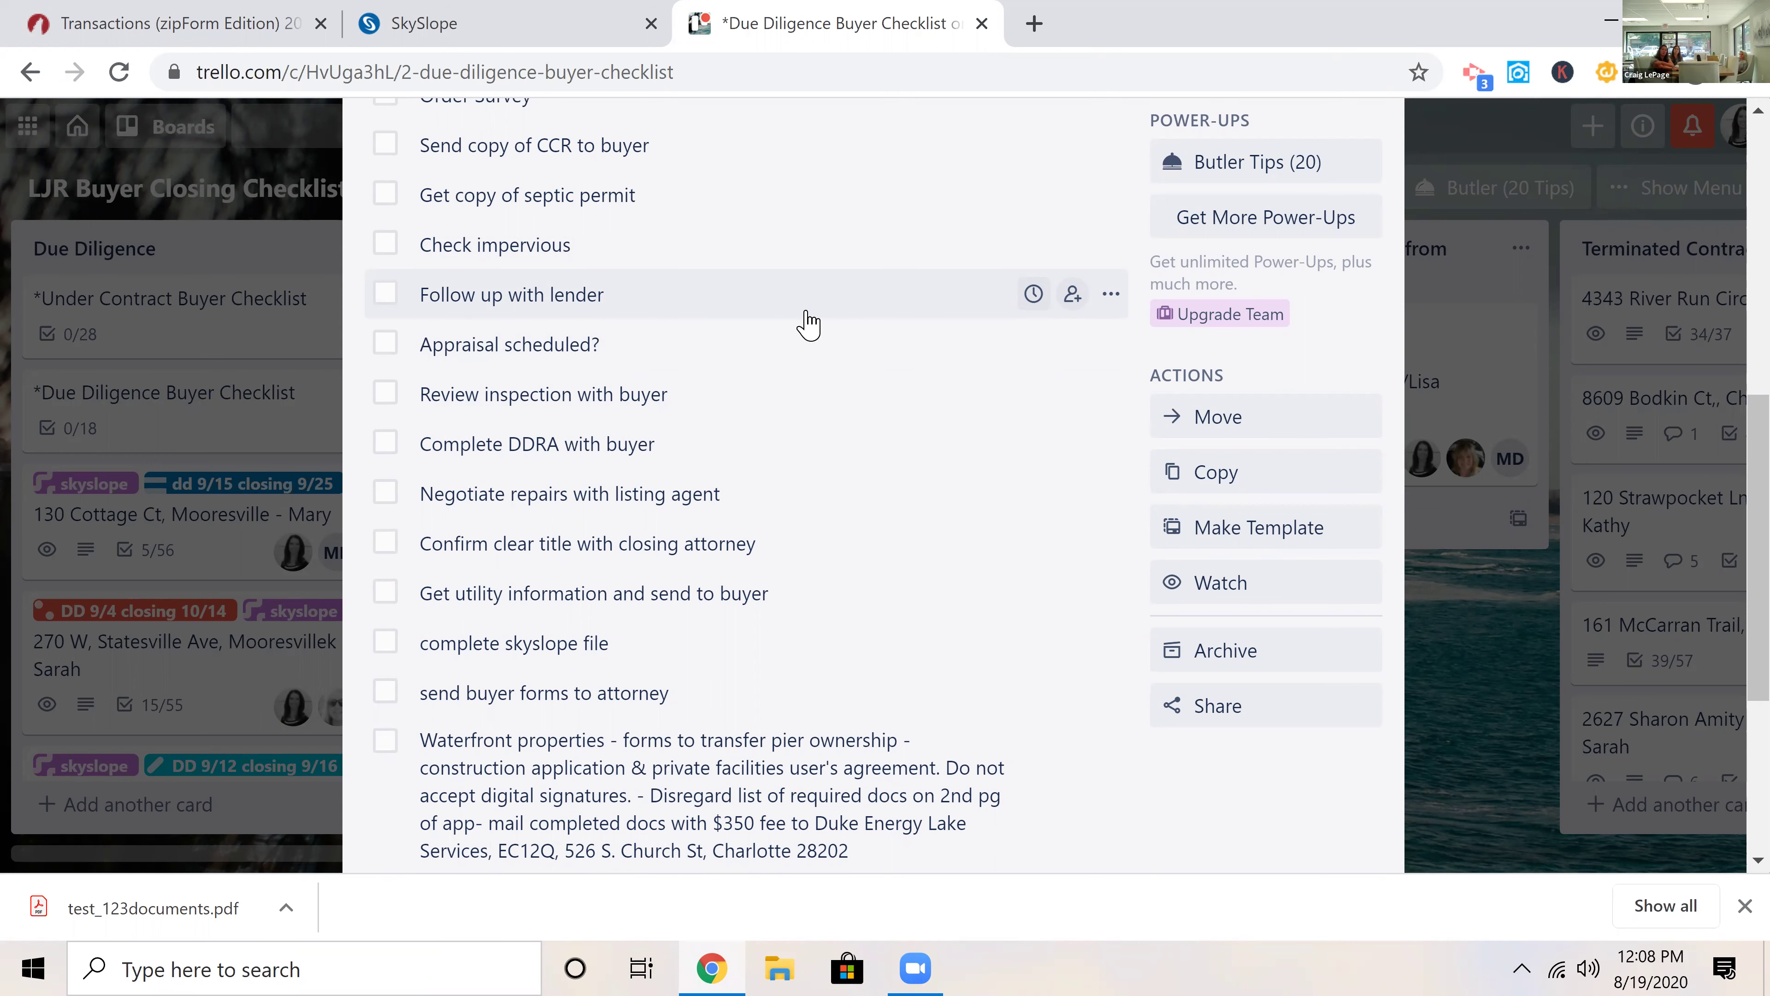
pyautogui.scroll(-2, 809, 322)
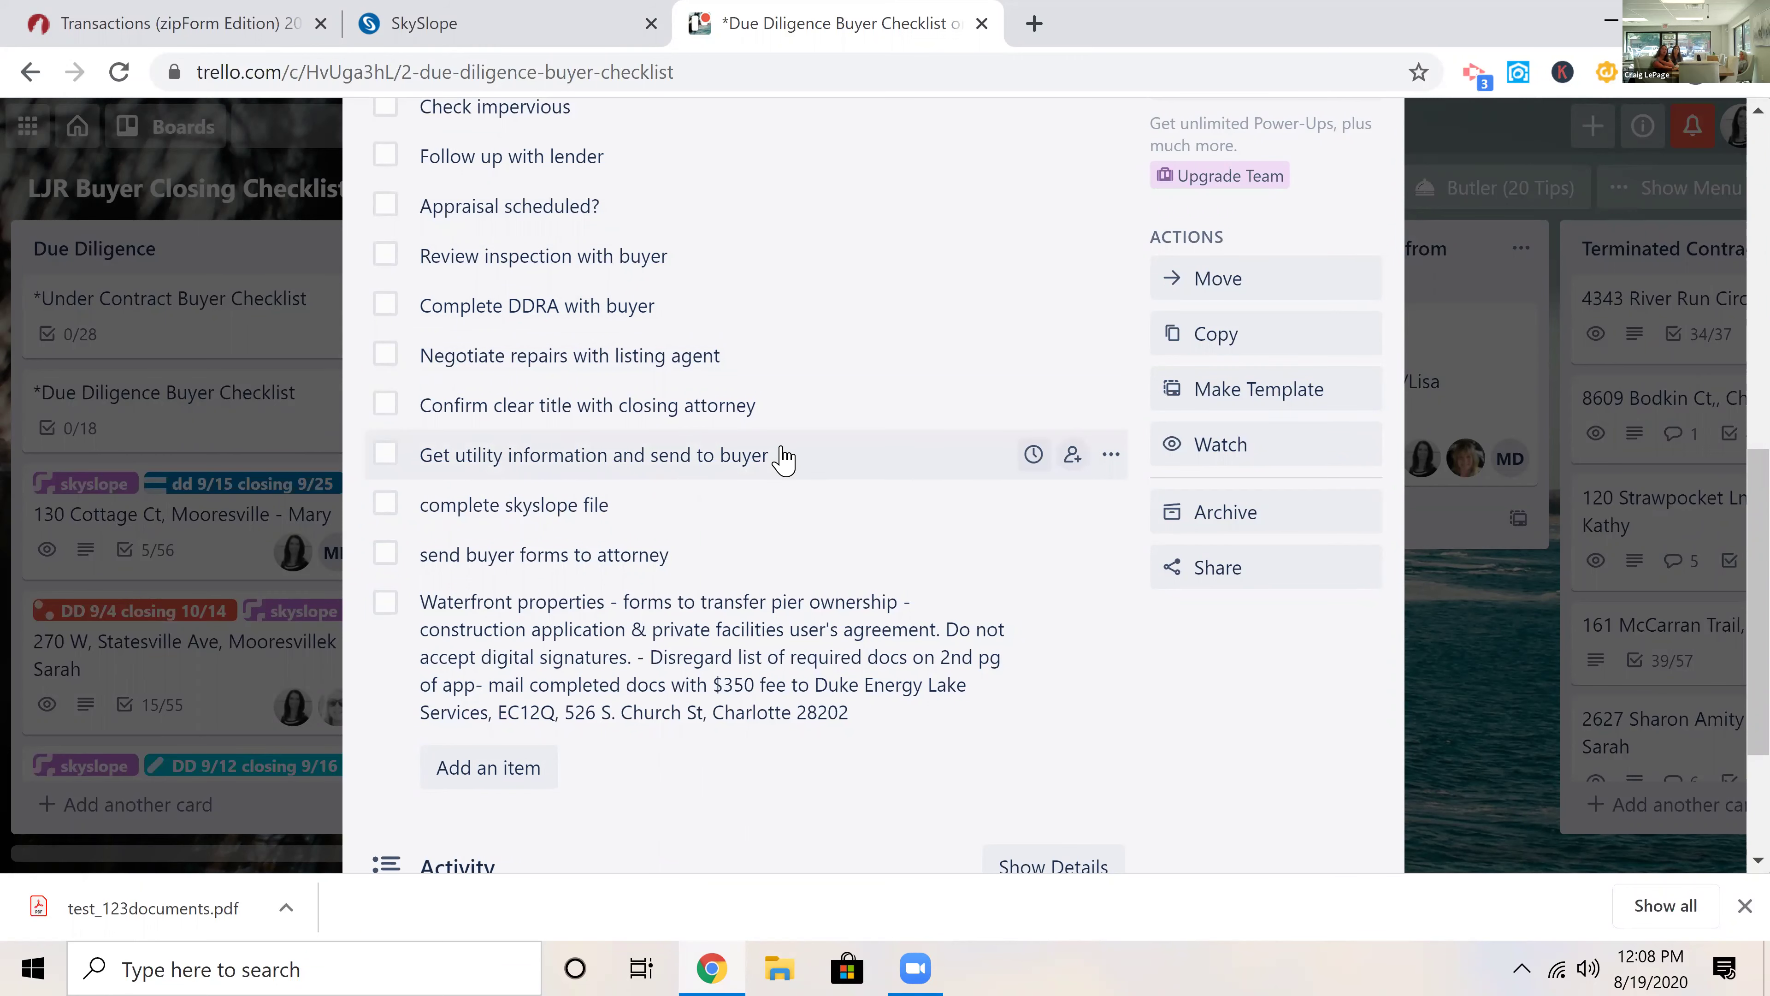
pyautogui.scroll(-2, 785, 459)
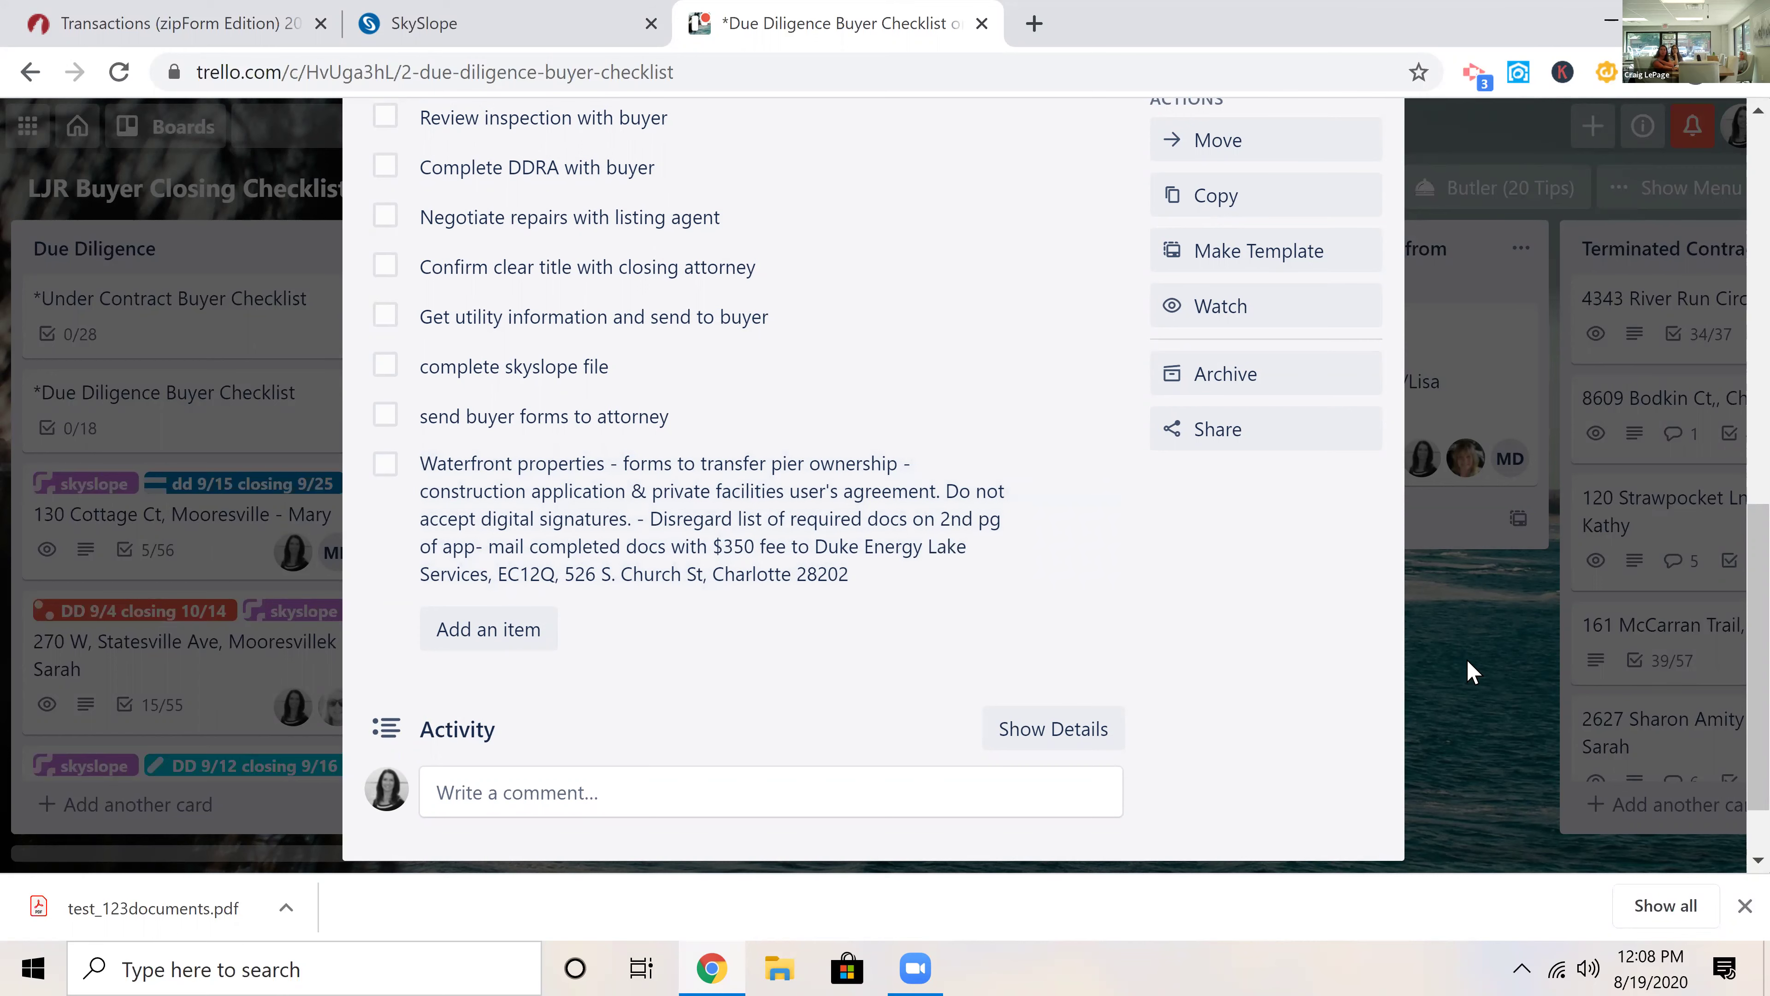
pyautogui.click(186, 546)
# Step: Look through the transaction cards in the Due Diligence list, checking their due diligence and closing date labels
pyautogui.scroll(-2, 183, 540)
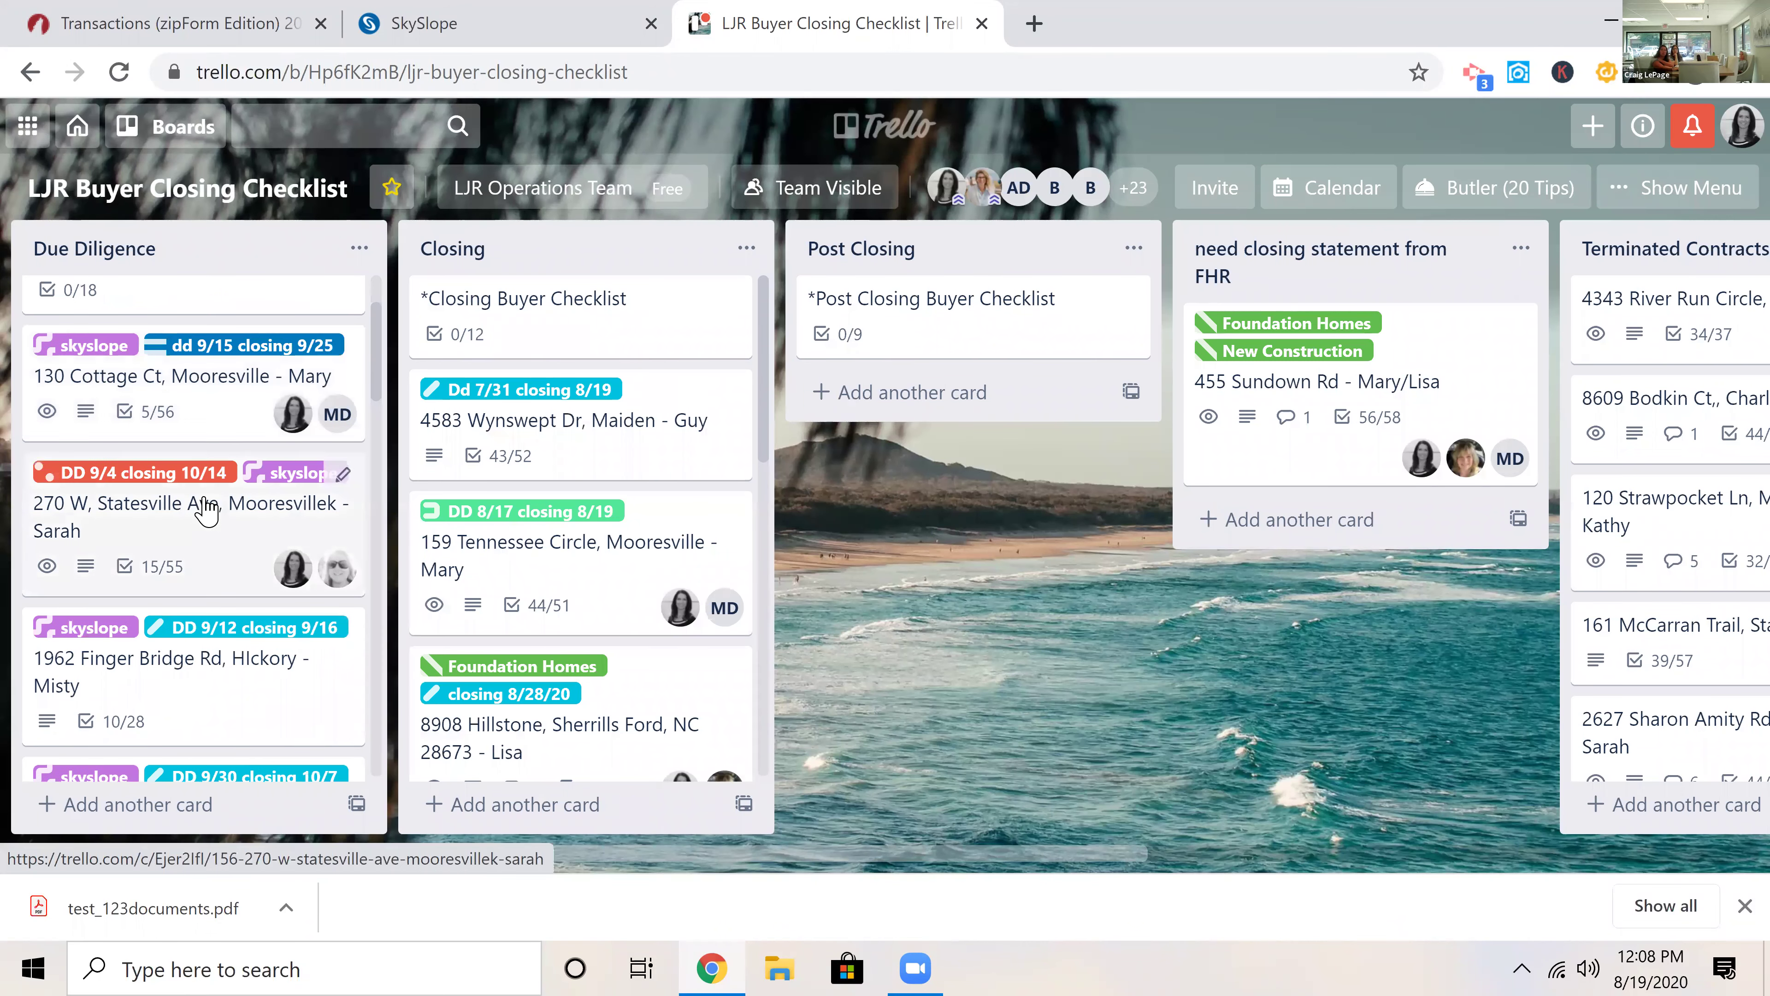
pyautogui.scroll(-4, 206, 511)
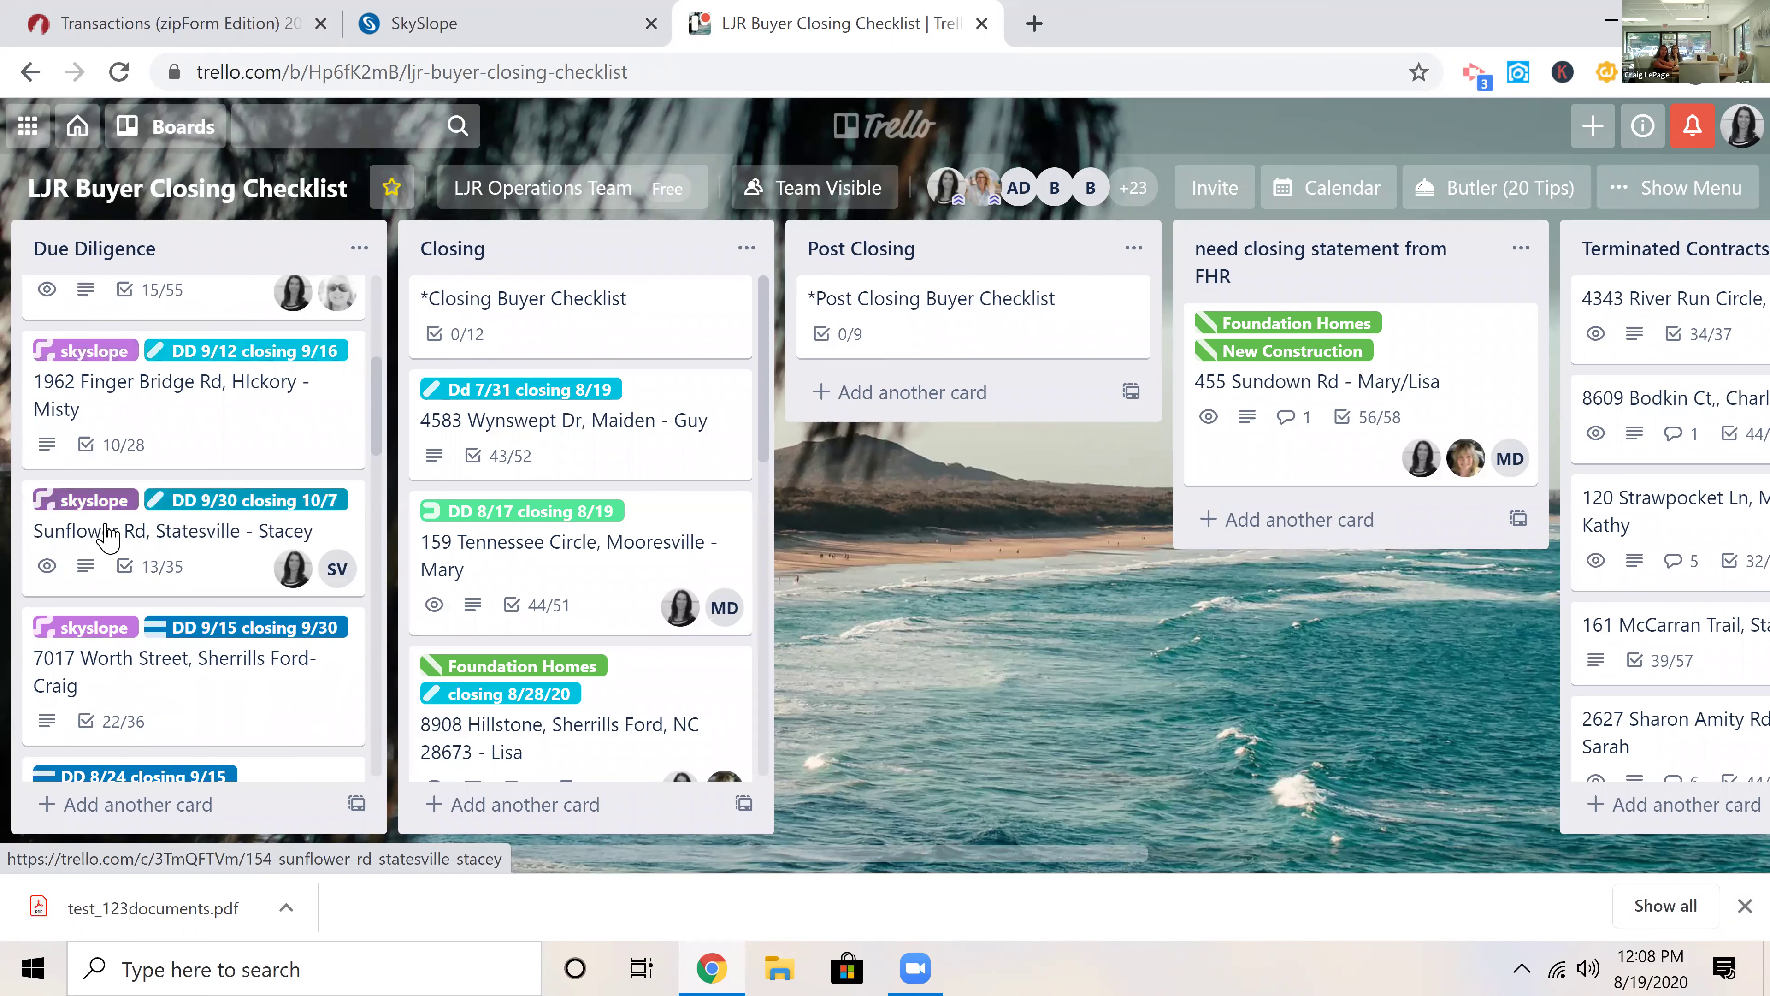
pyautogui.scroll(-2, 169, 534)
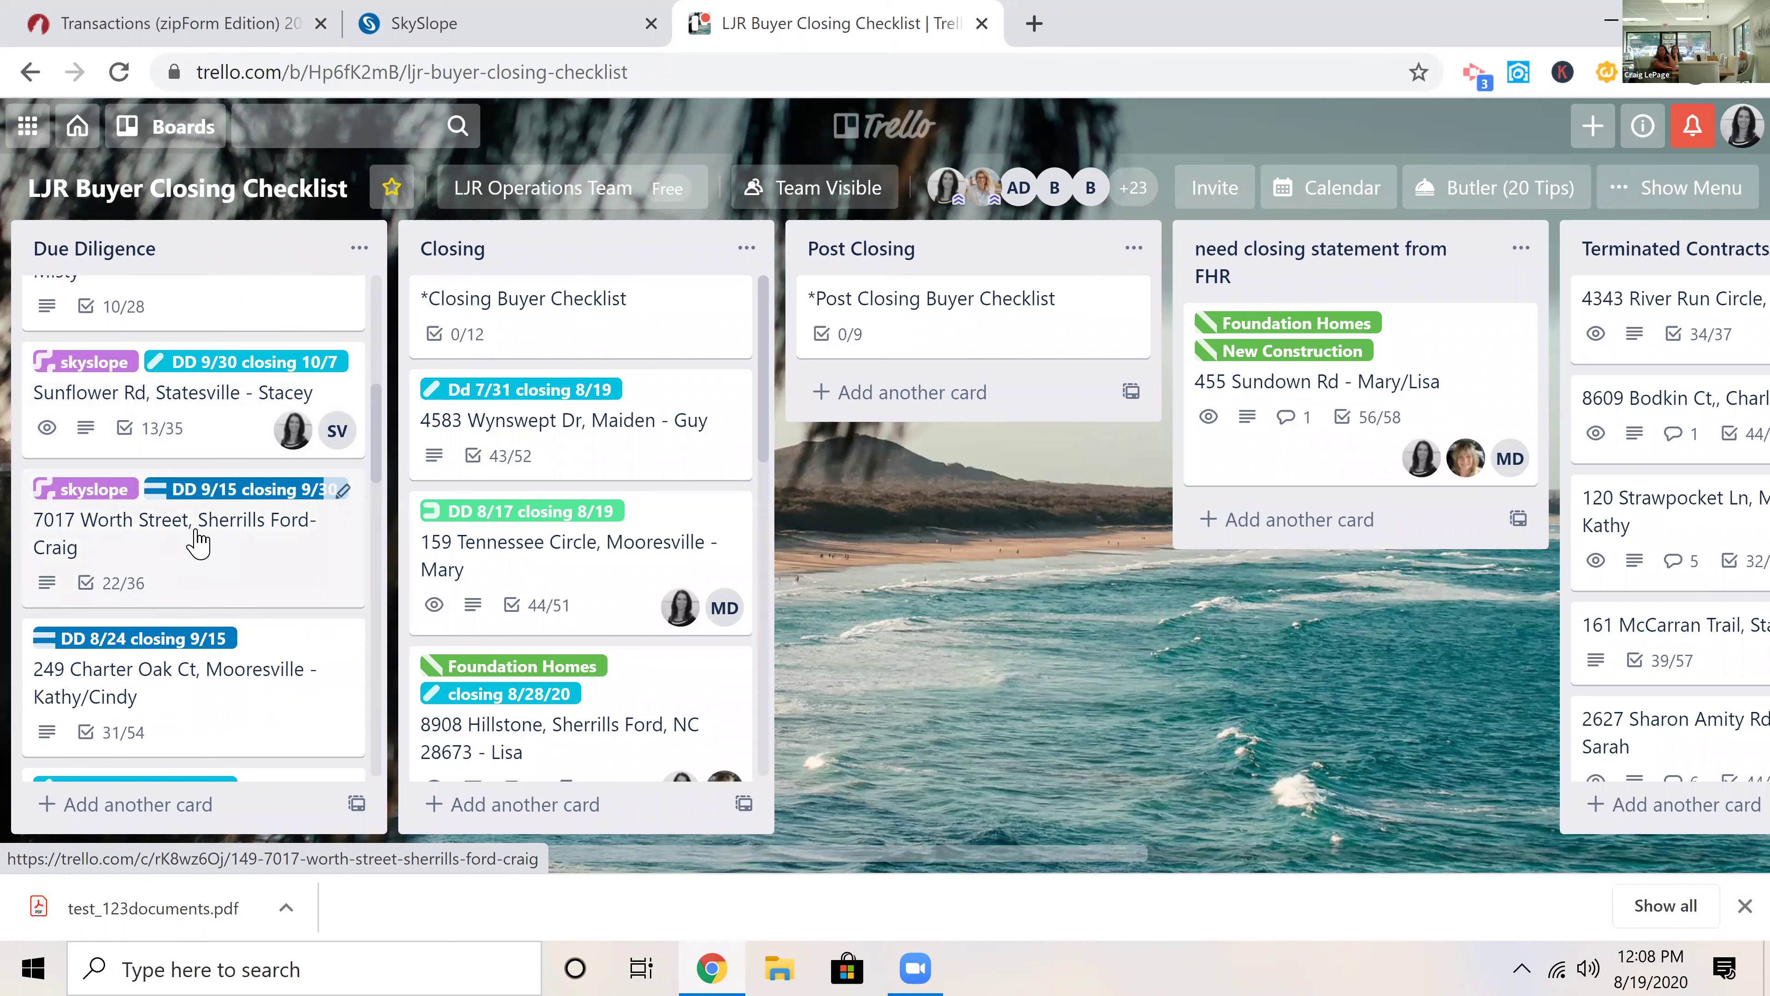
pyautogui.scroll(-5, 203, 523)
pyautogui.scroll(2, 206, 528)
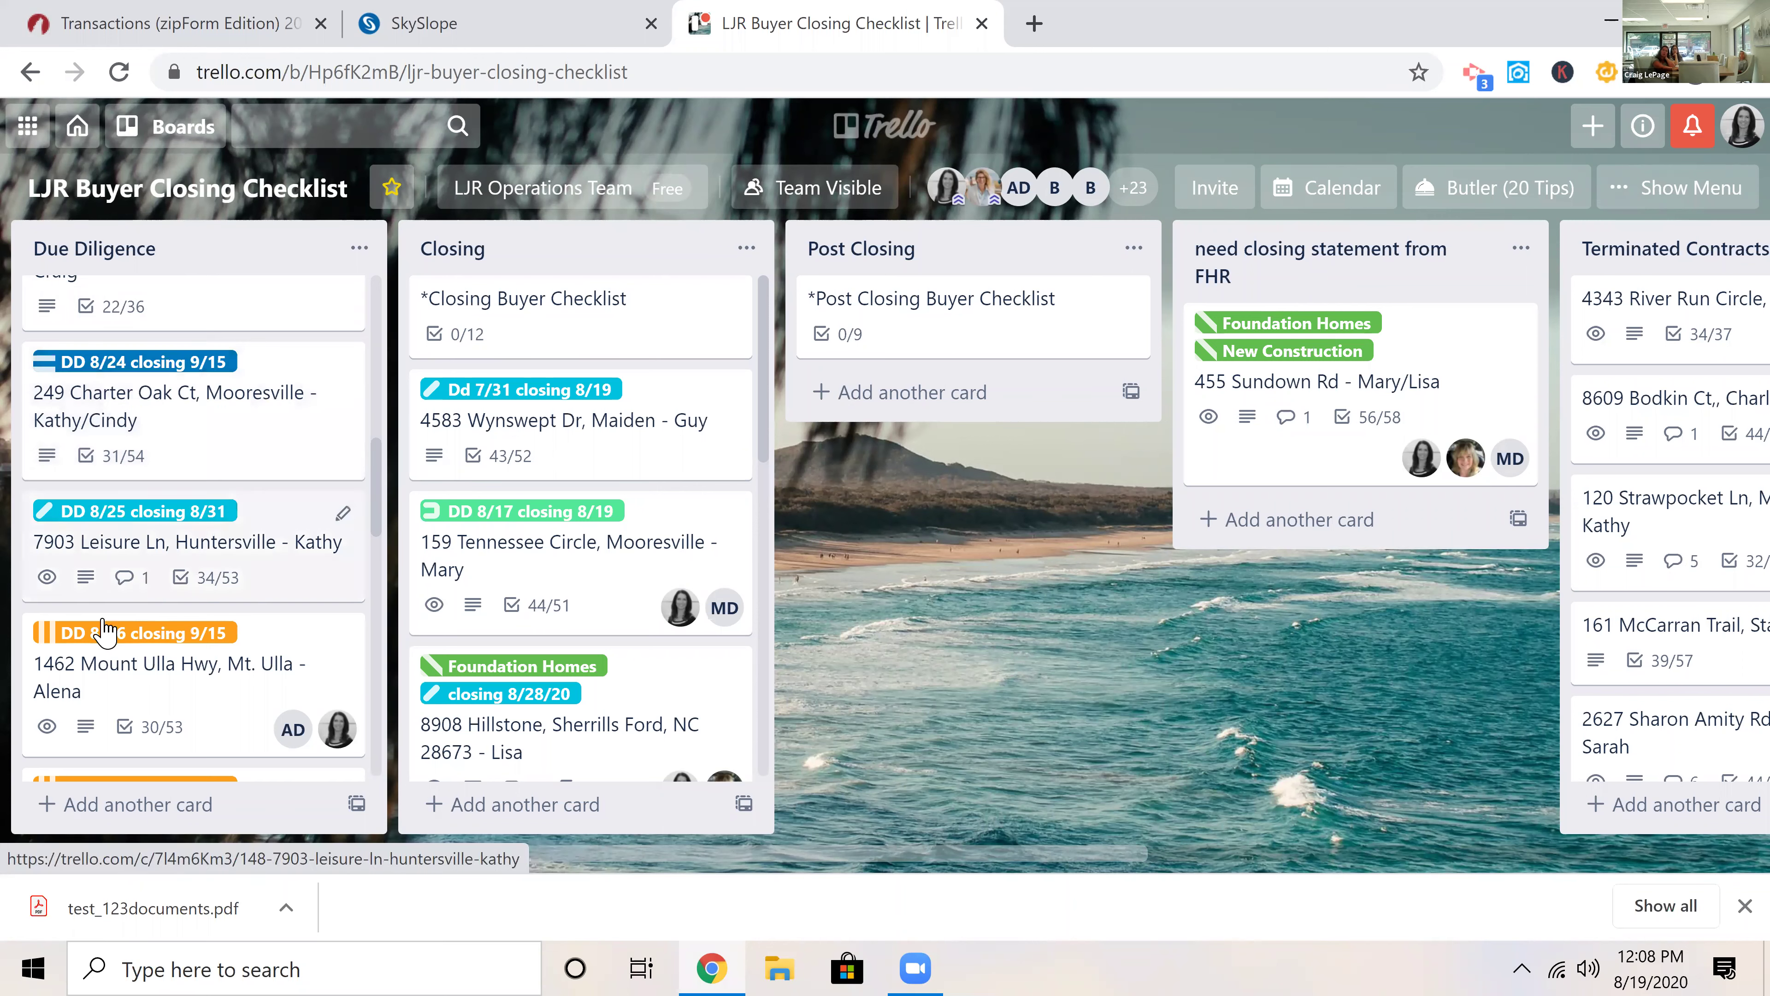
pyautogui.scroll(-2, 107, 652)
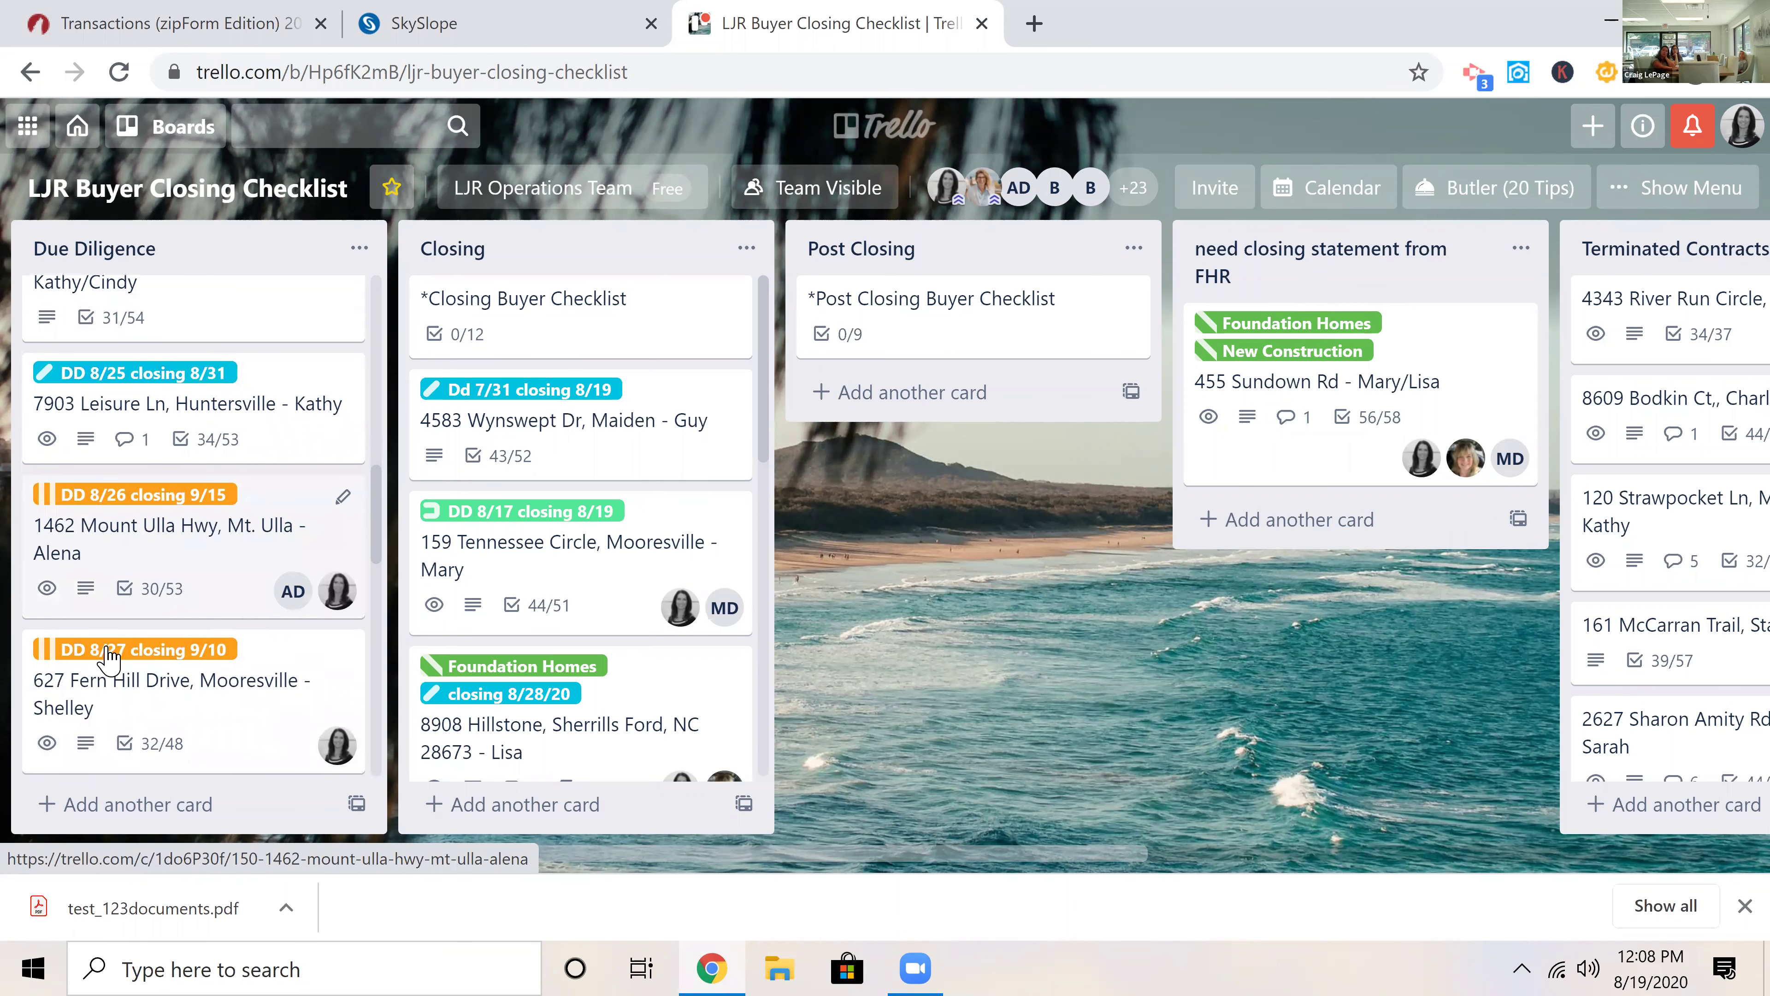
pyautogui.scroll(-2, 105, 659)
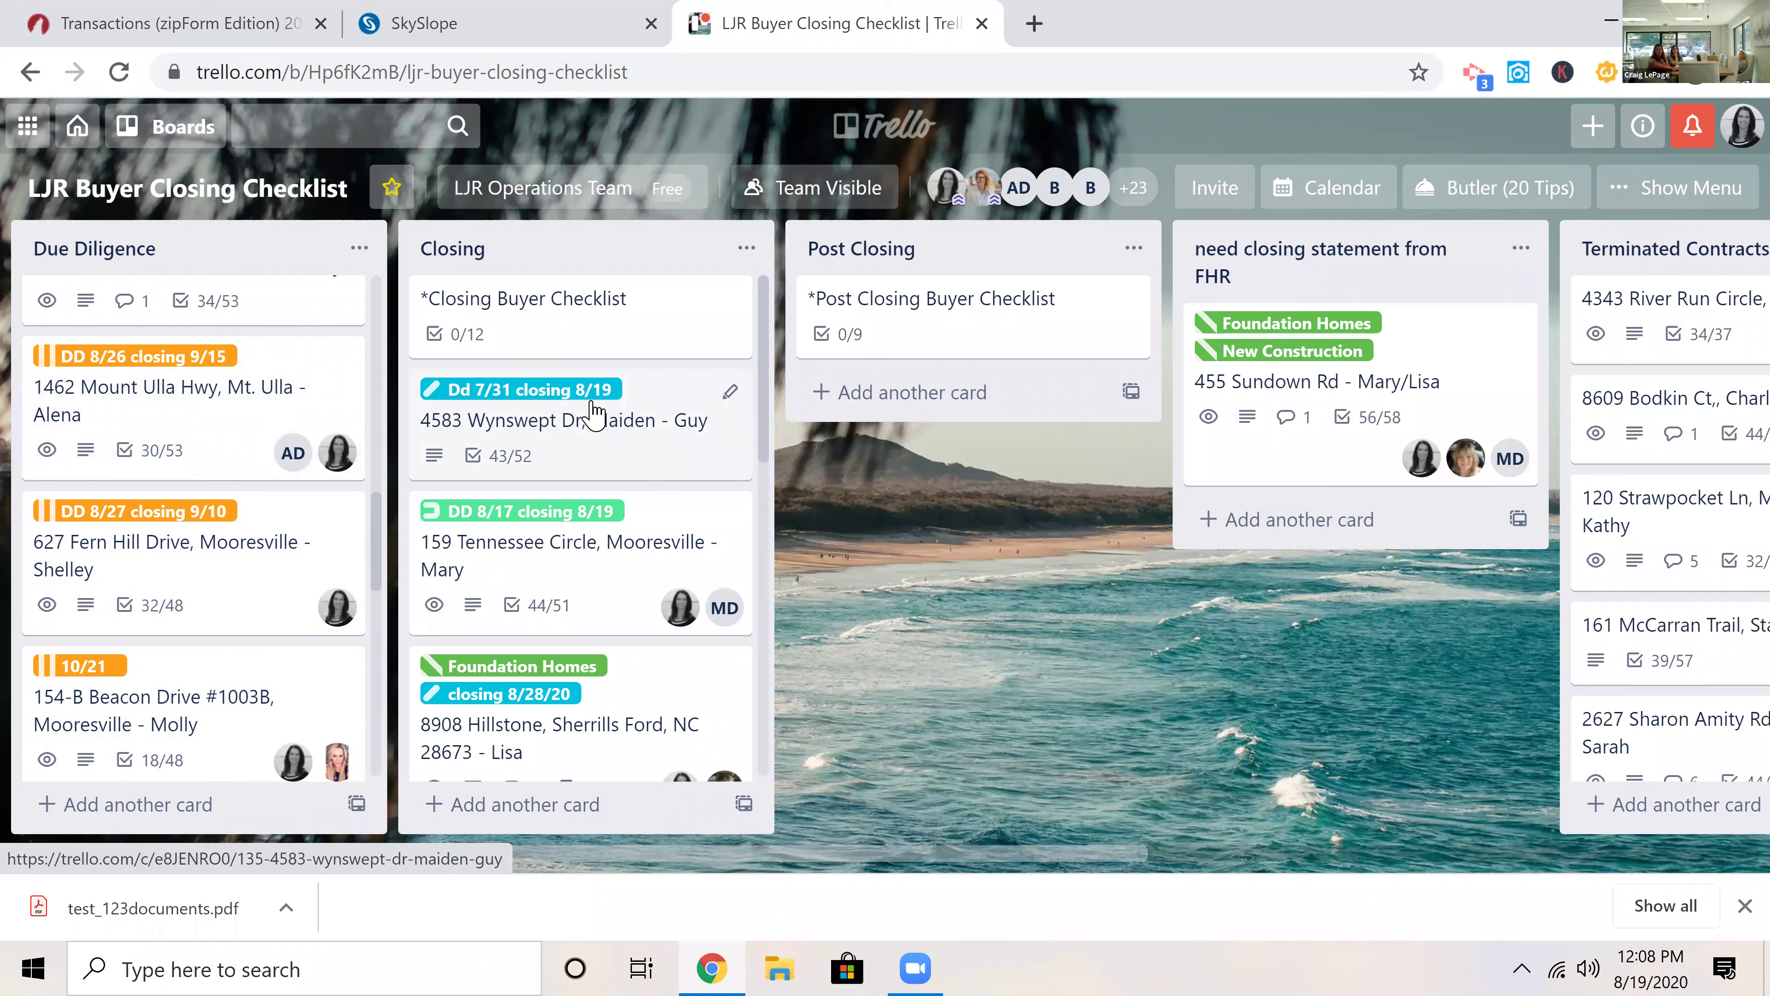
# Step: Open the *Closing Buyer Checklist template card in the Closing list, read through all its items, and close it
pyautogui.click(619, 333)
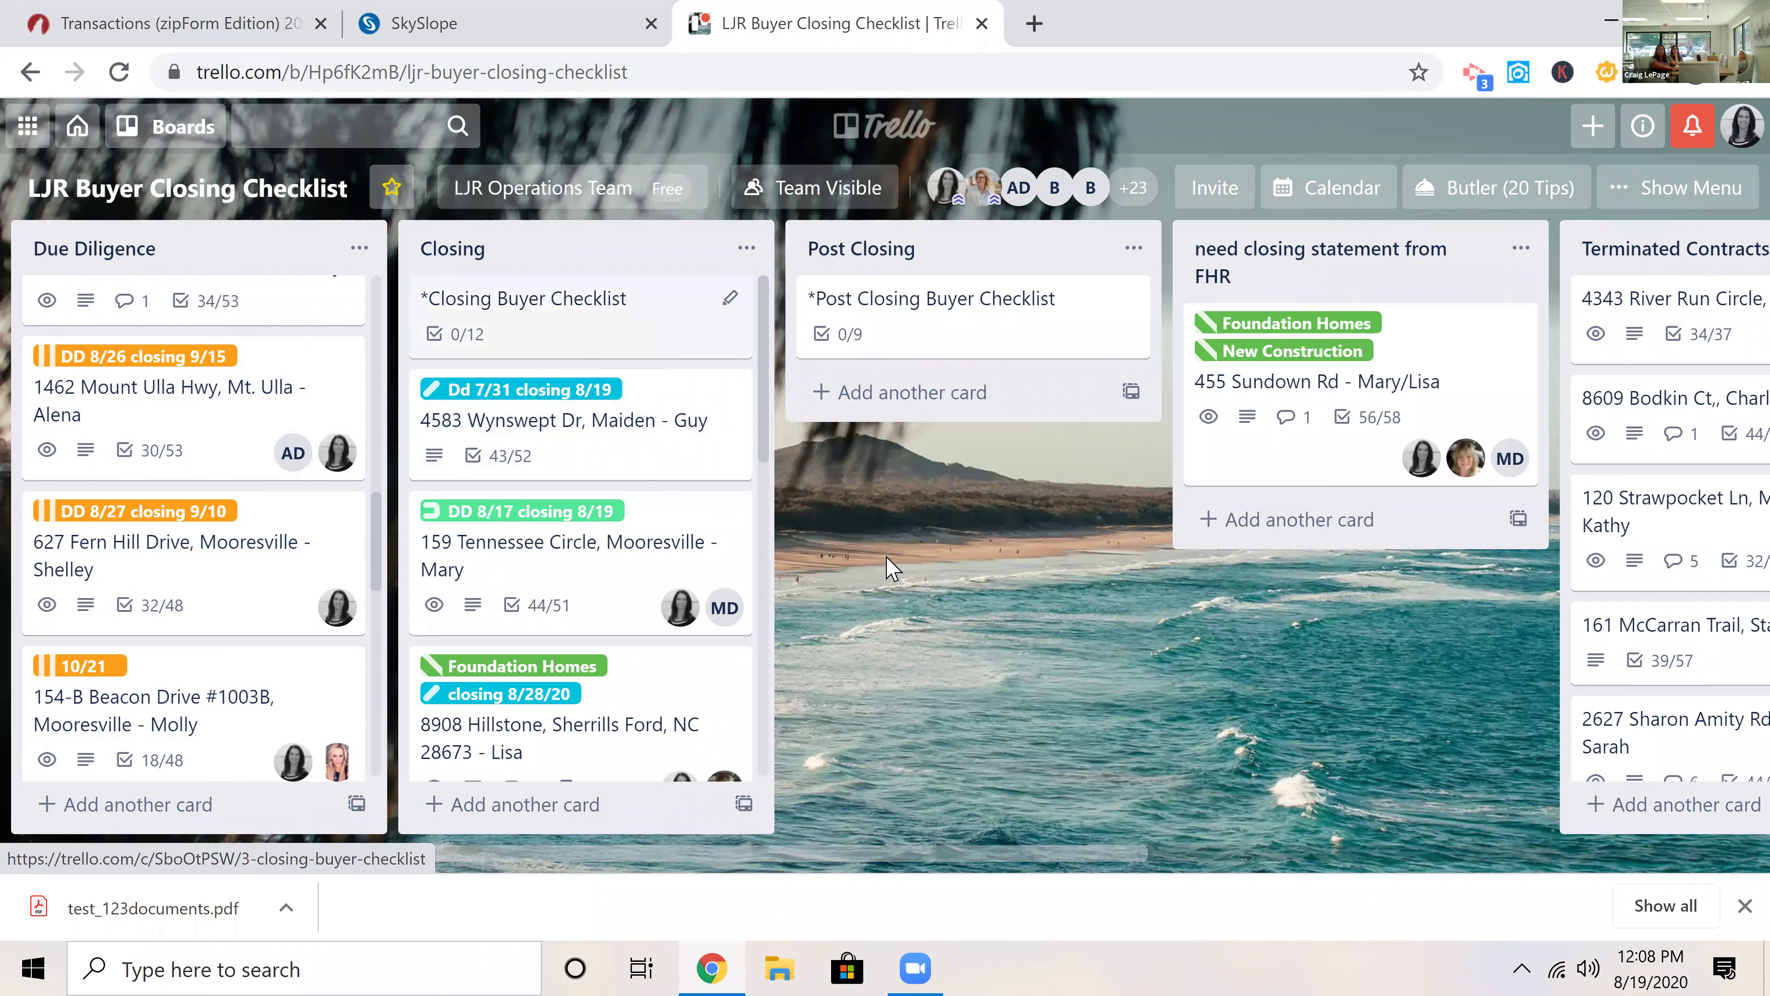
pyautogui.scroll(-4, 739, 390)
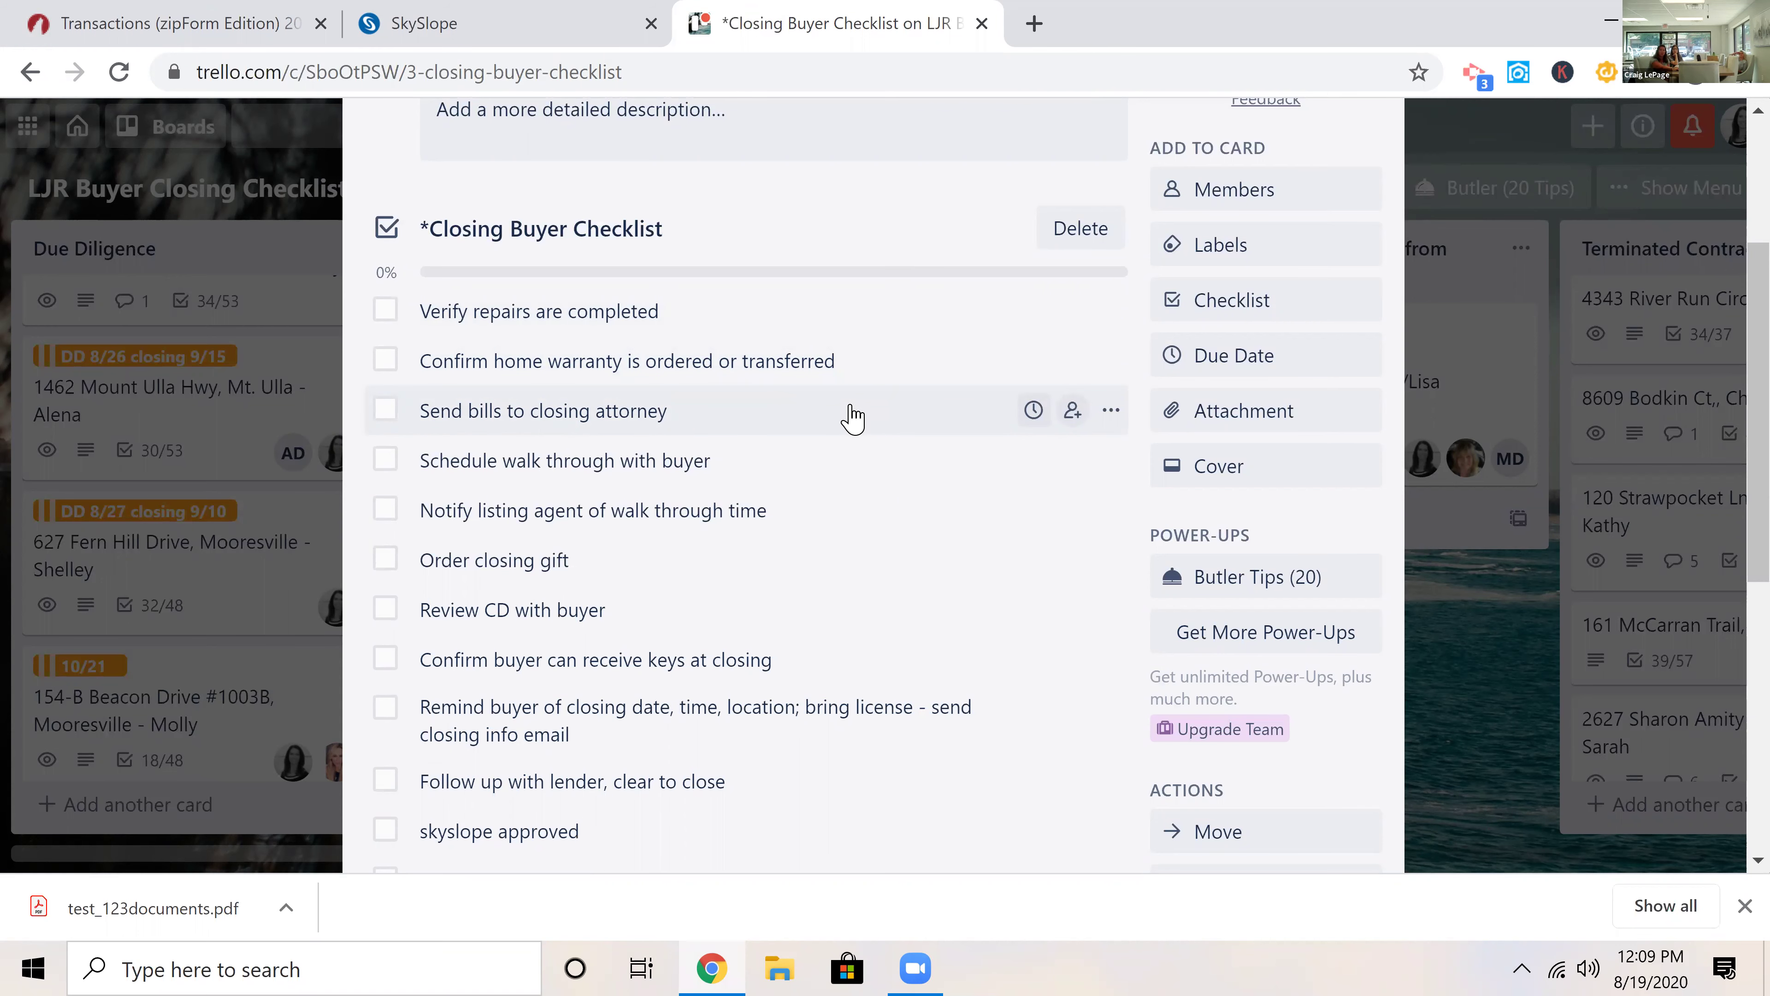
pyautogui.scroll(-2, 852, 419)
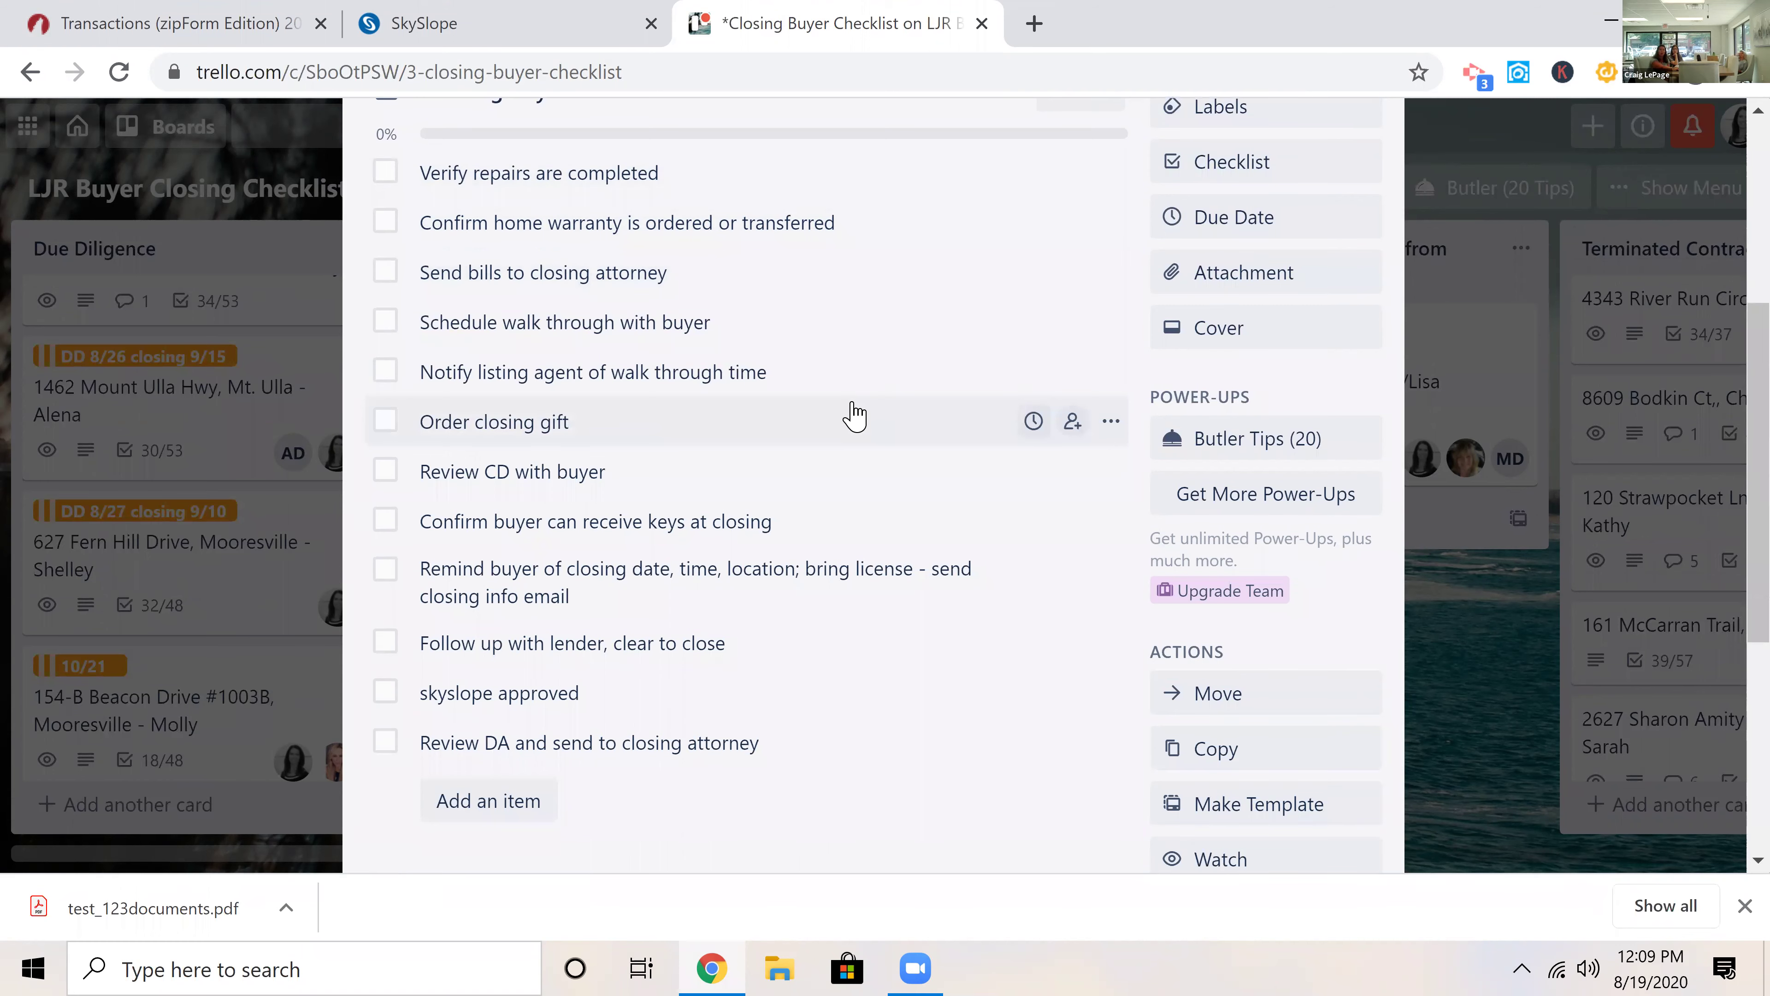
pyautogui.scroll(-2, 829, 401)
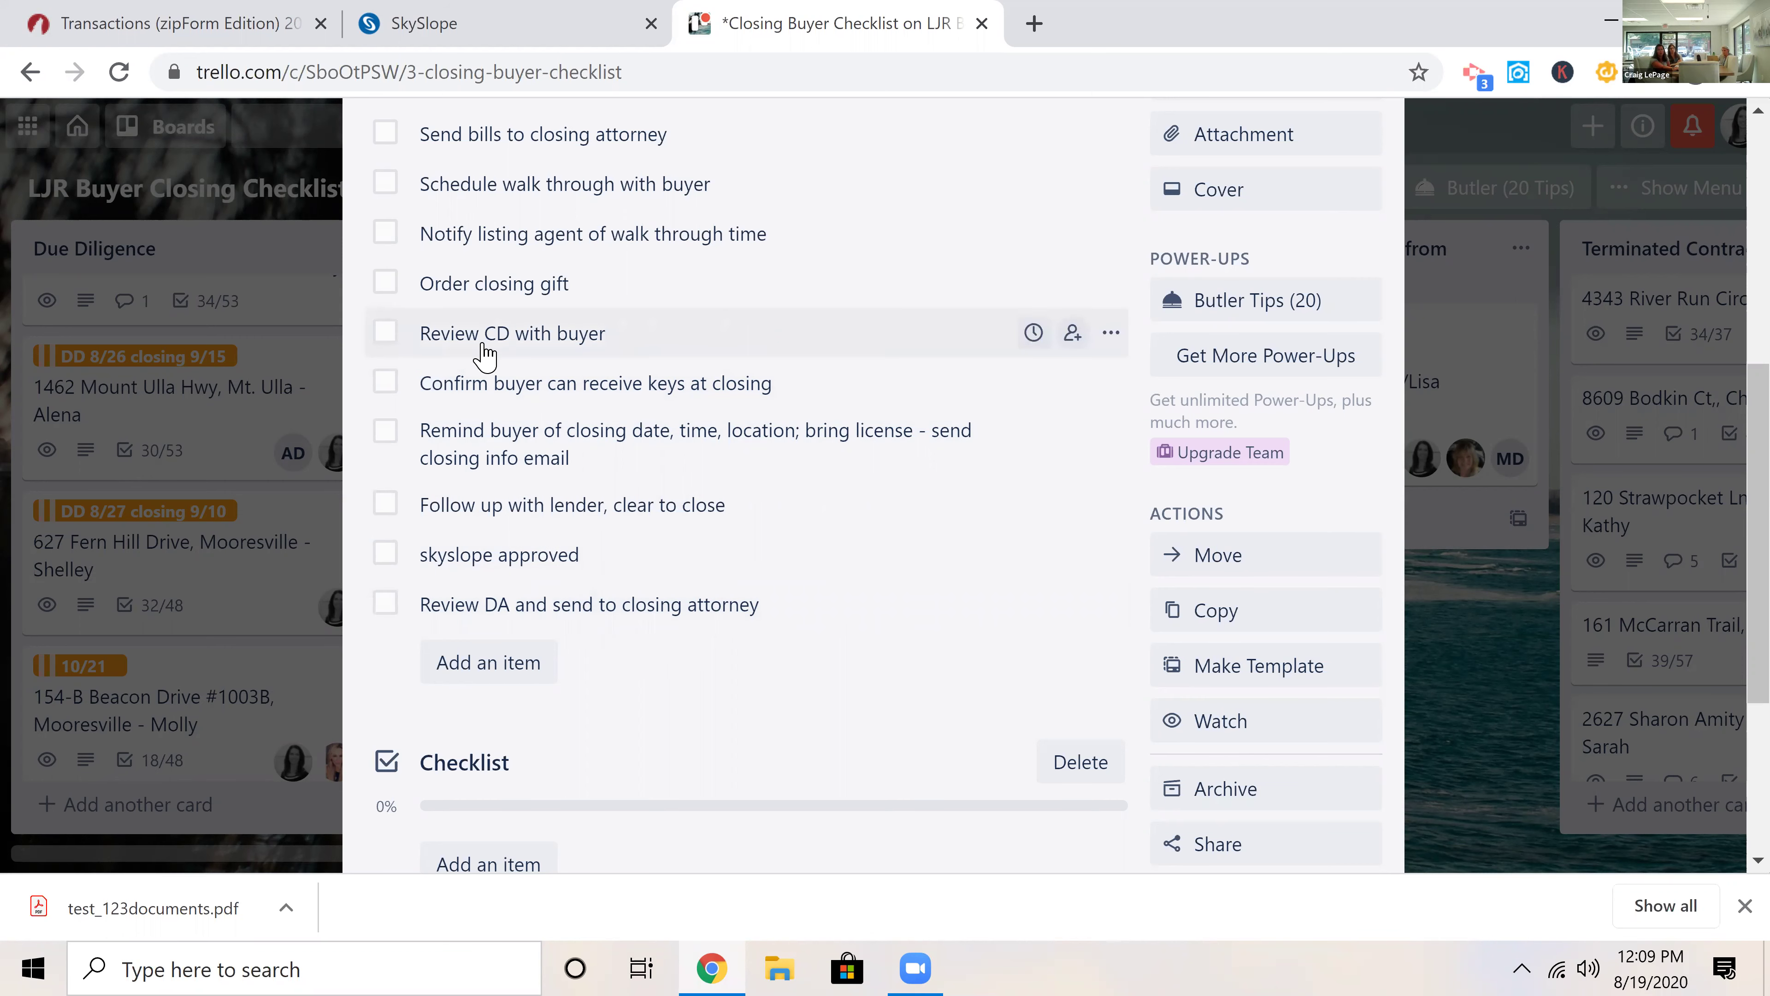
pyautogui.scroll(-3, 690, 449)
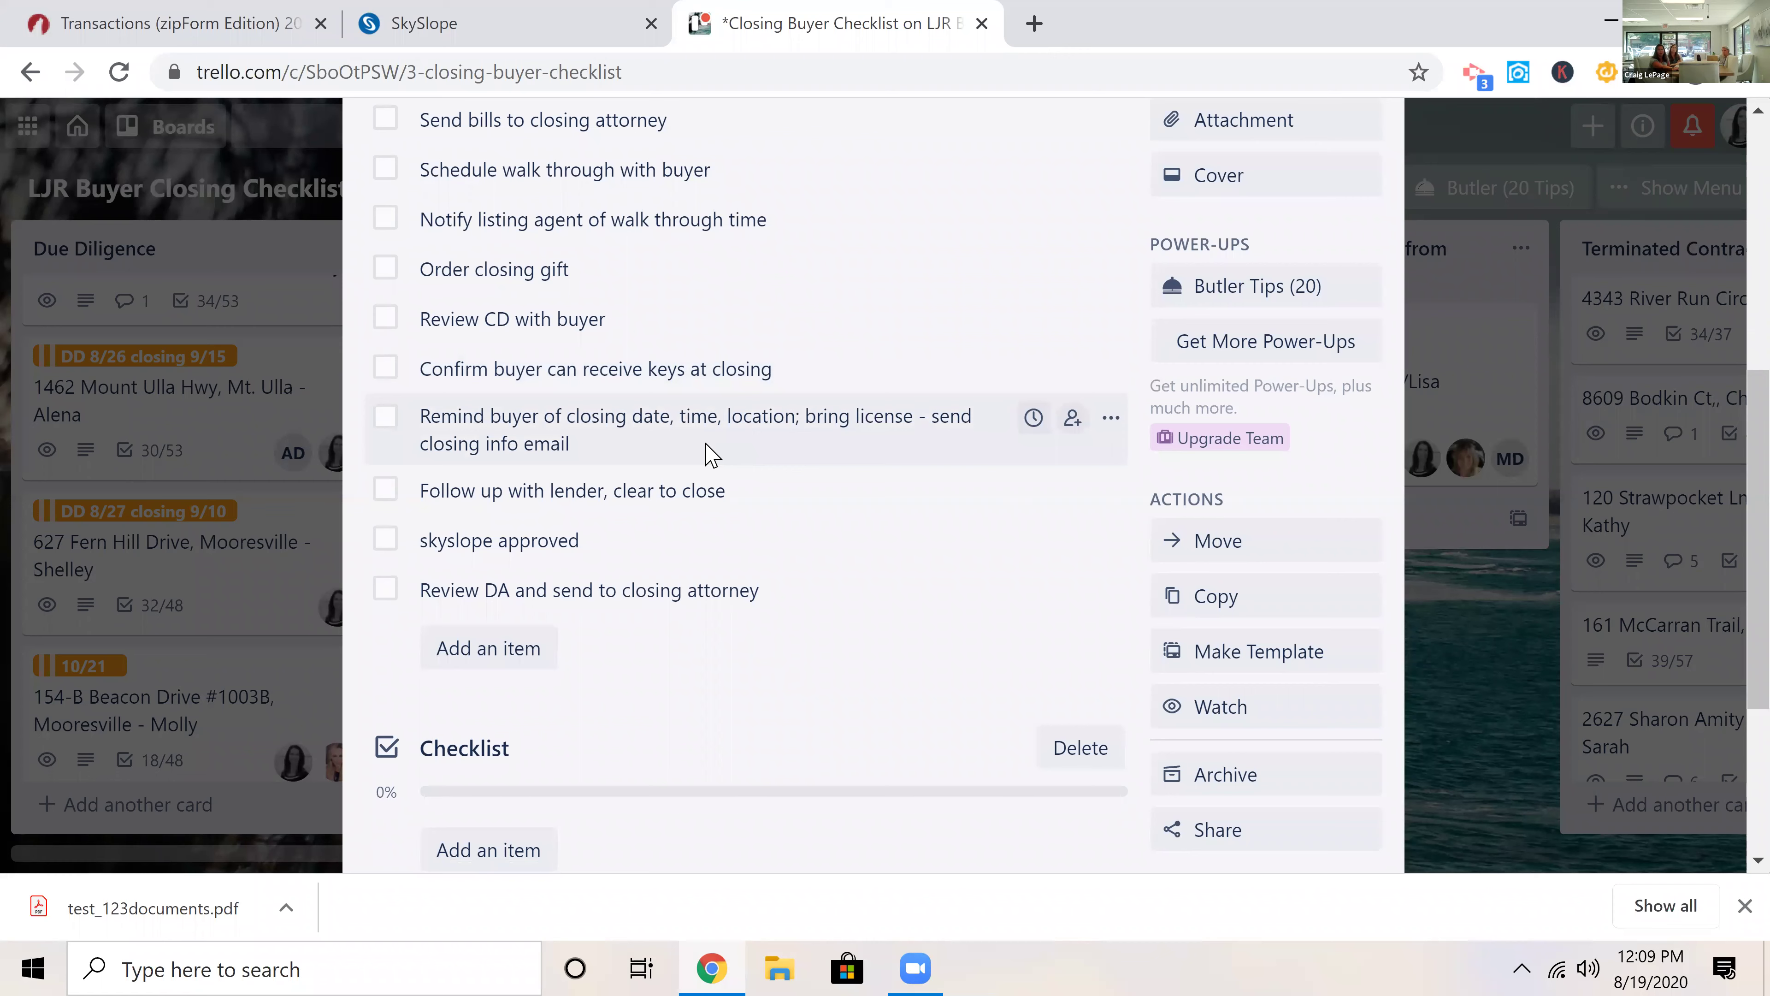
pyautogui.scroll(15, 760, 175)
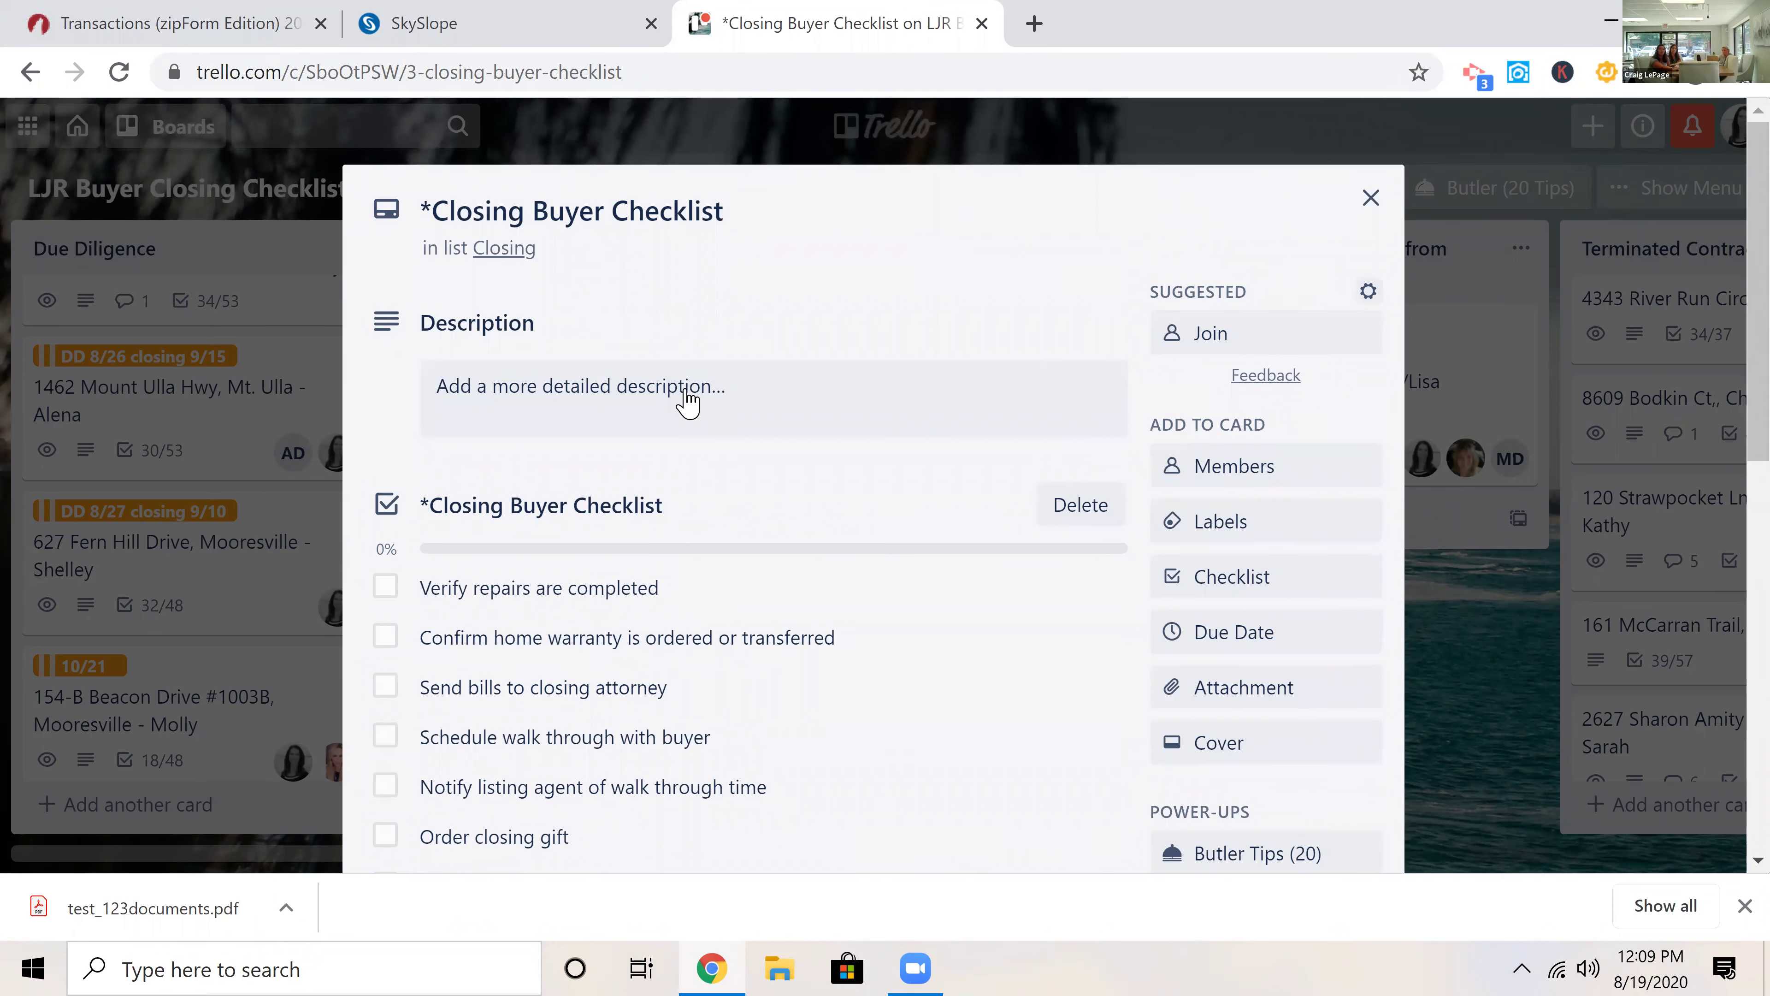
pyautogui.press('Escape')
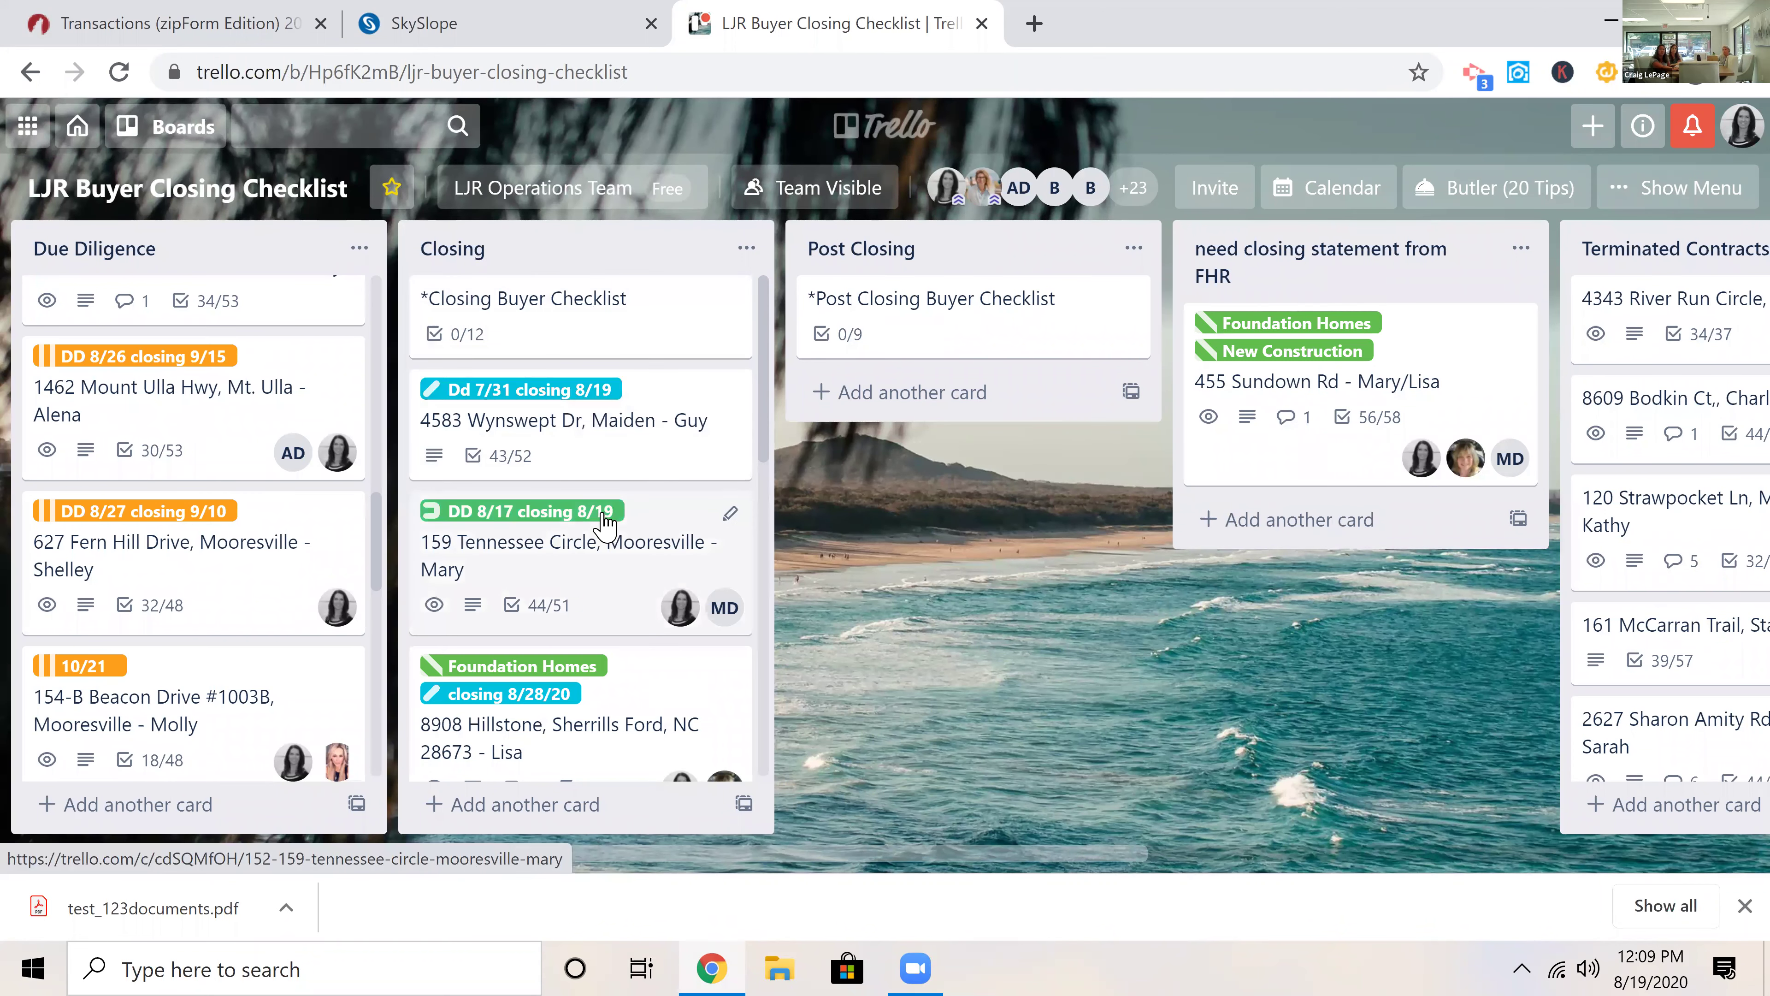
# Step: Look over the transaction cards in the Closing list and read the items in the *Post Closing Buyer Checklist card
pyautogui.scroll(-2, 613, 427)
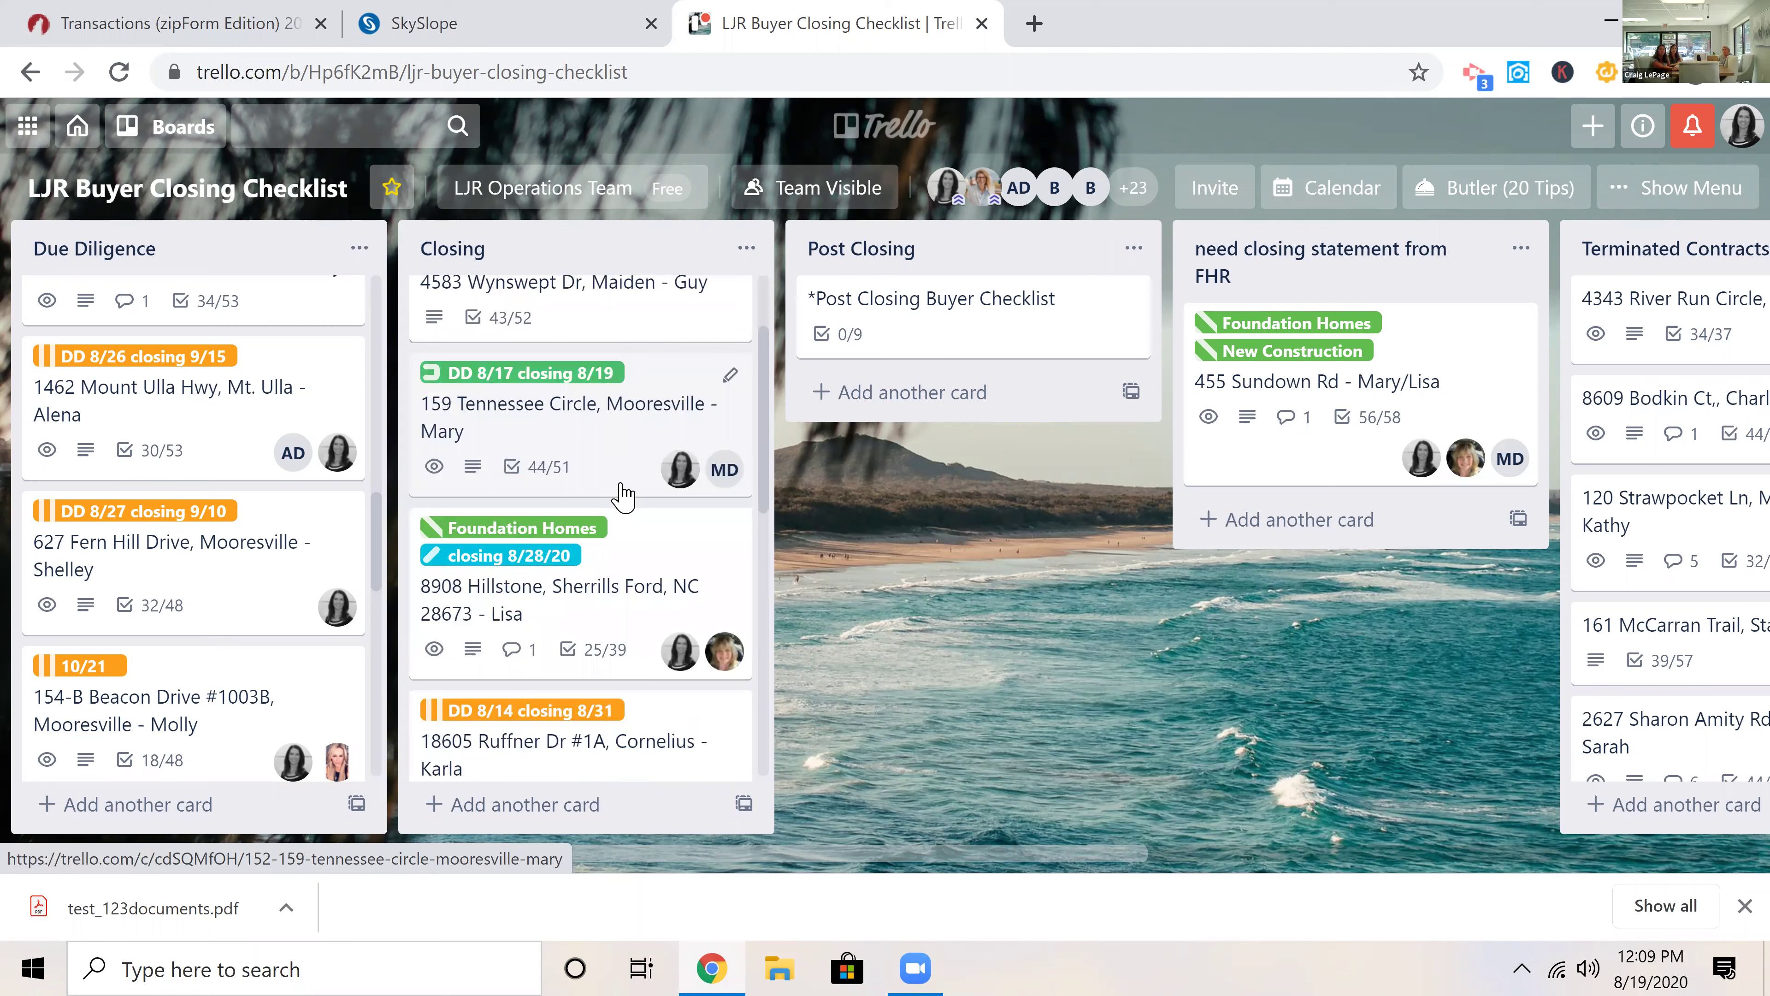
pyautogui.scroll(-6, 557, 570)
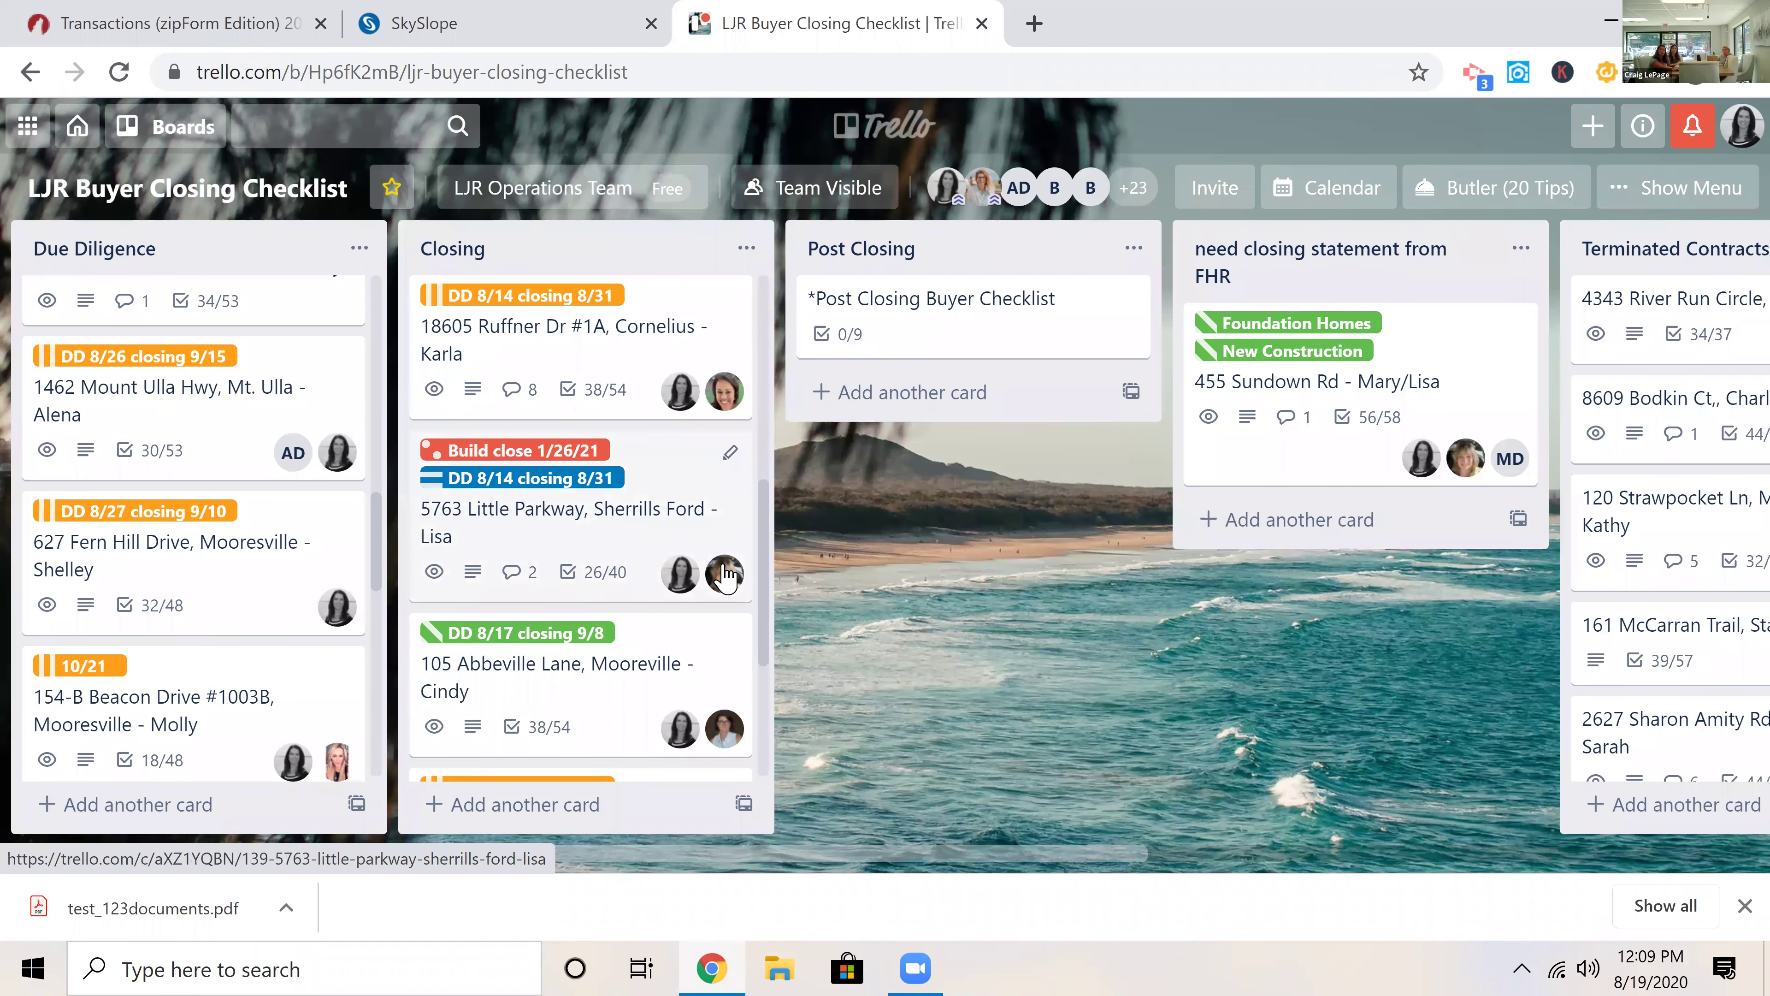
pyautogui.click(944, 335)
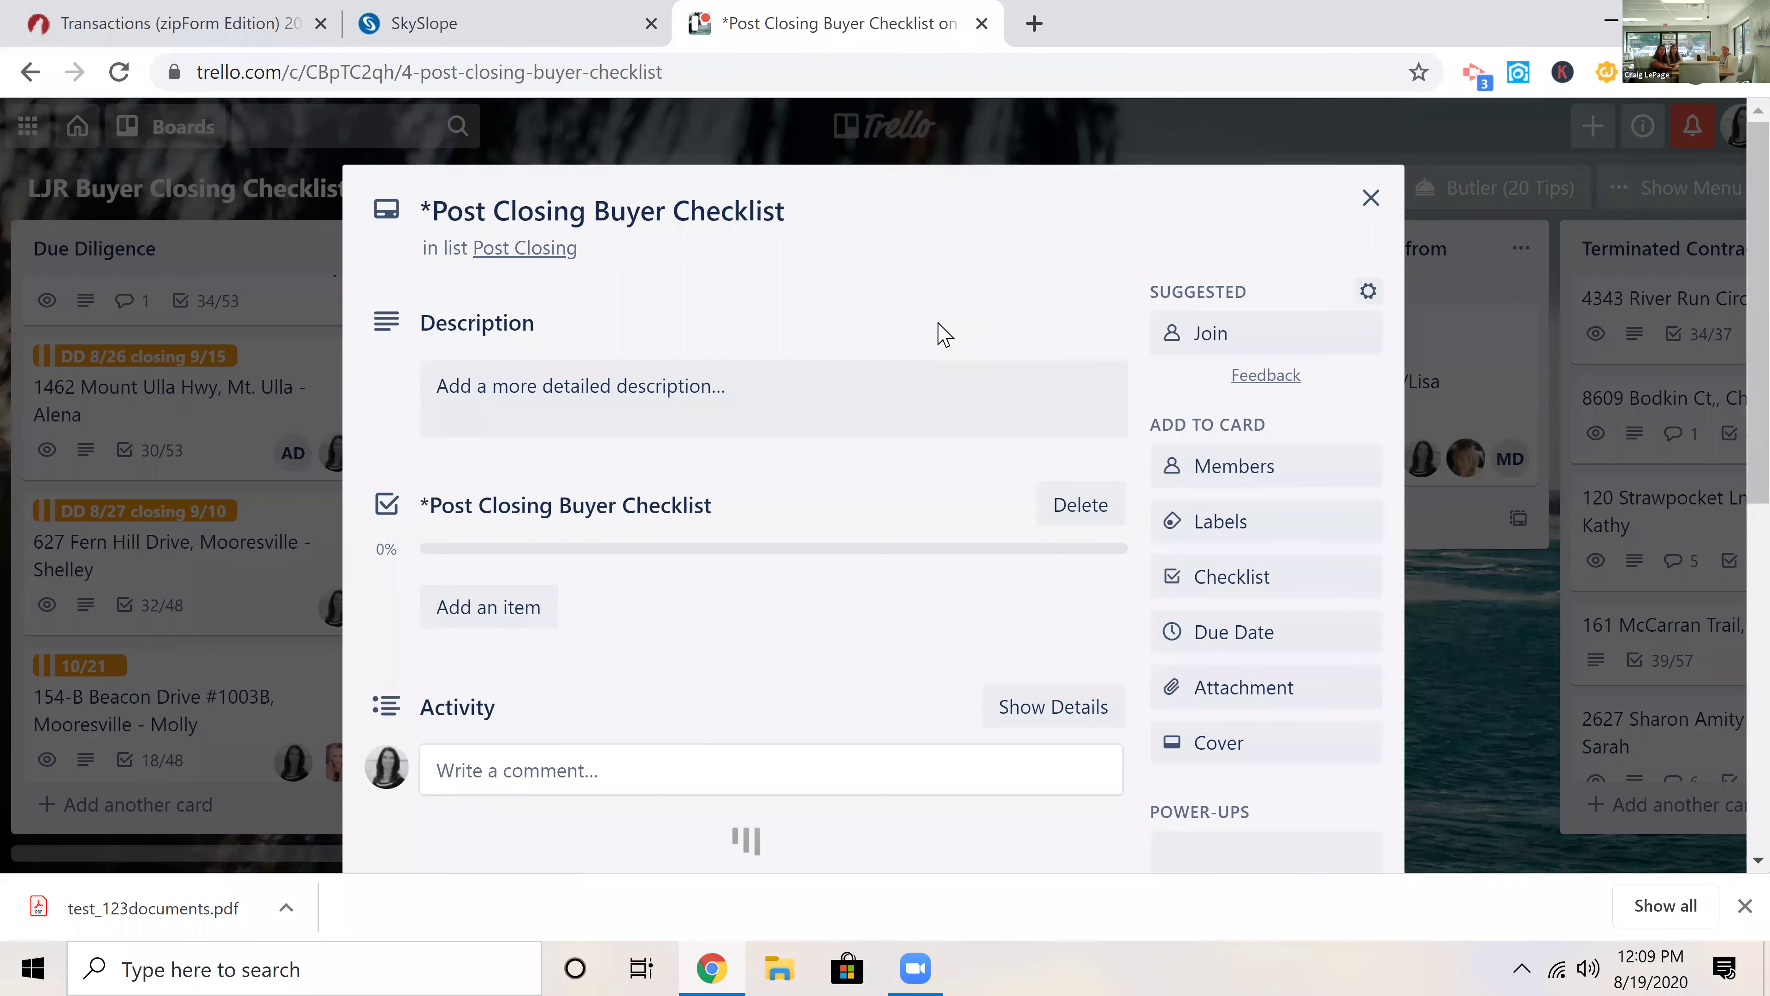
pyautogui.scroll(-3, 831, 357)
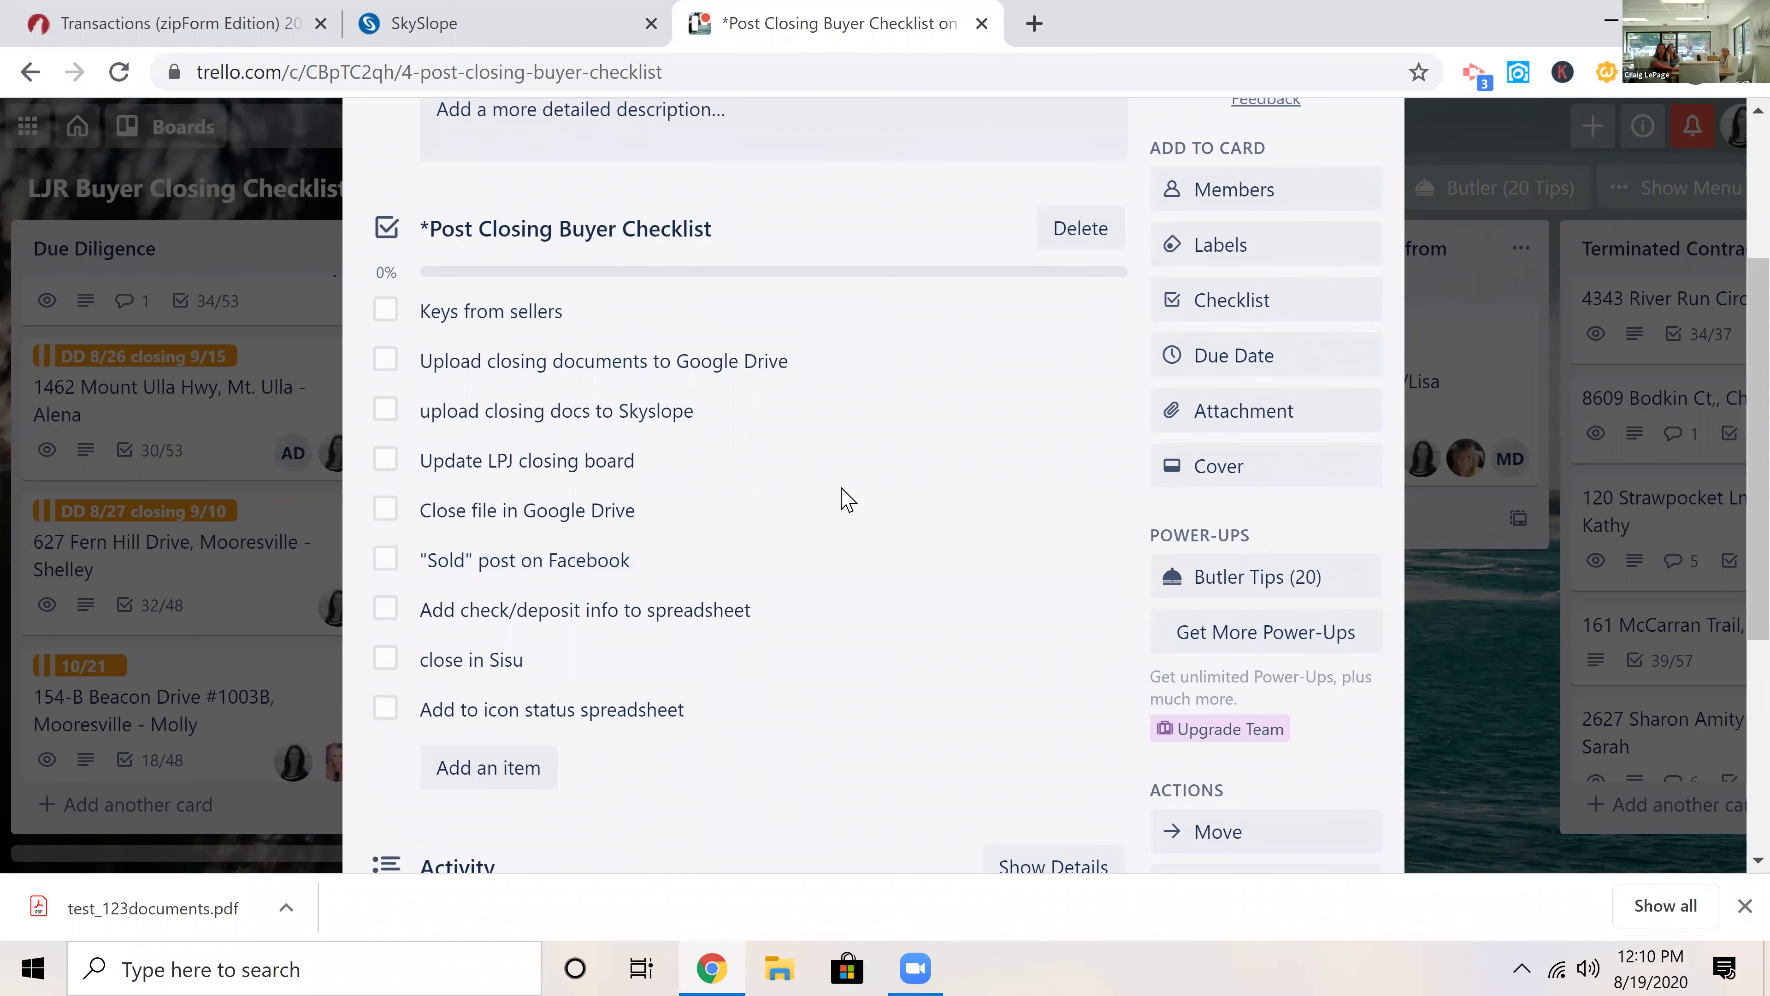
pyautogui.click(103, 182)
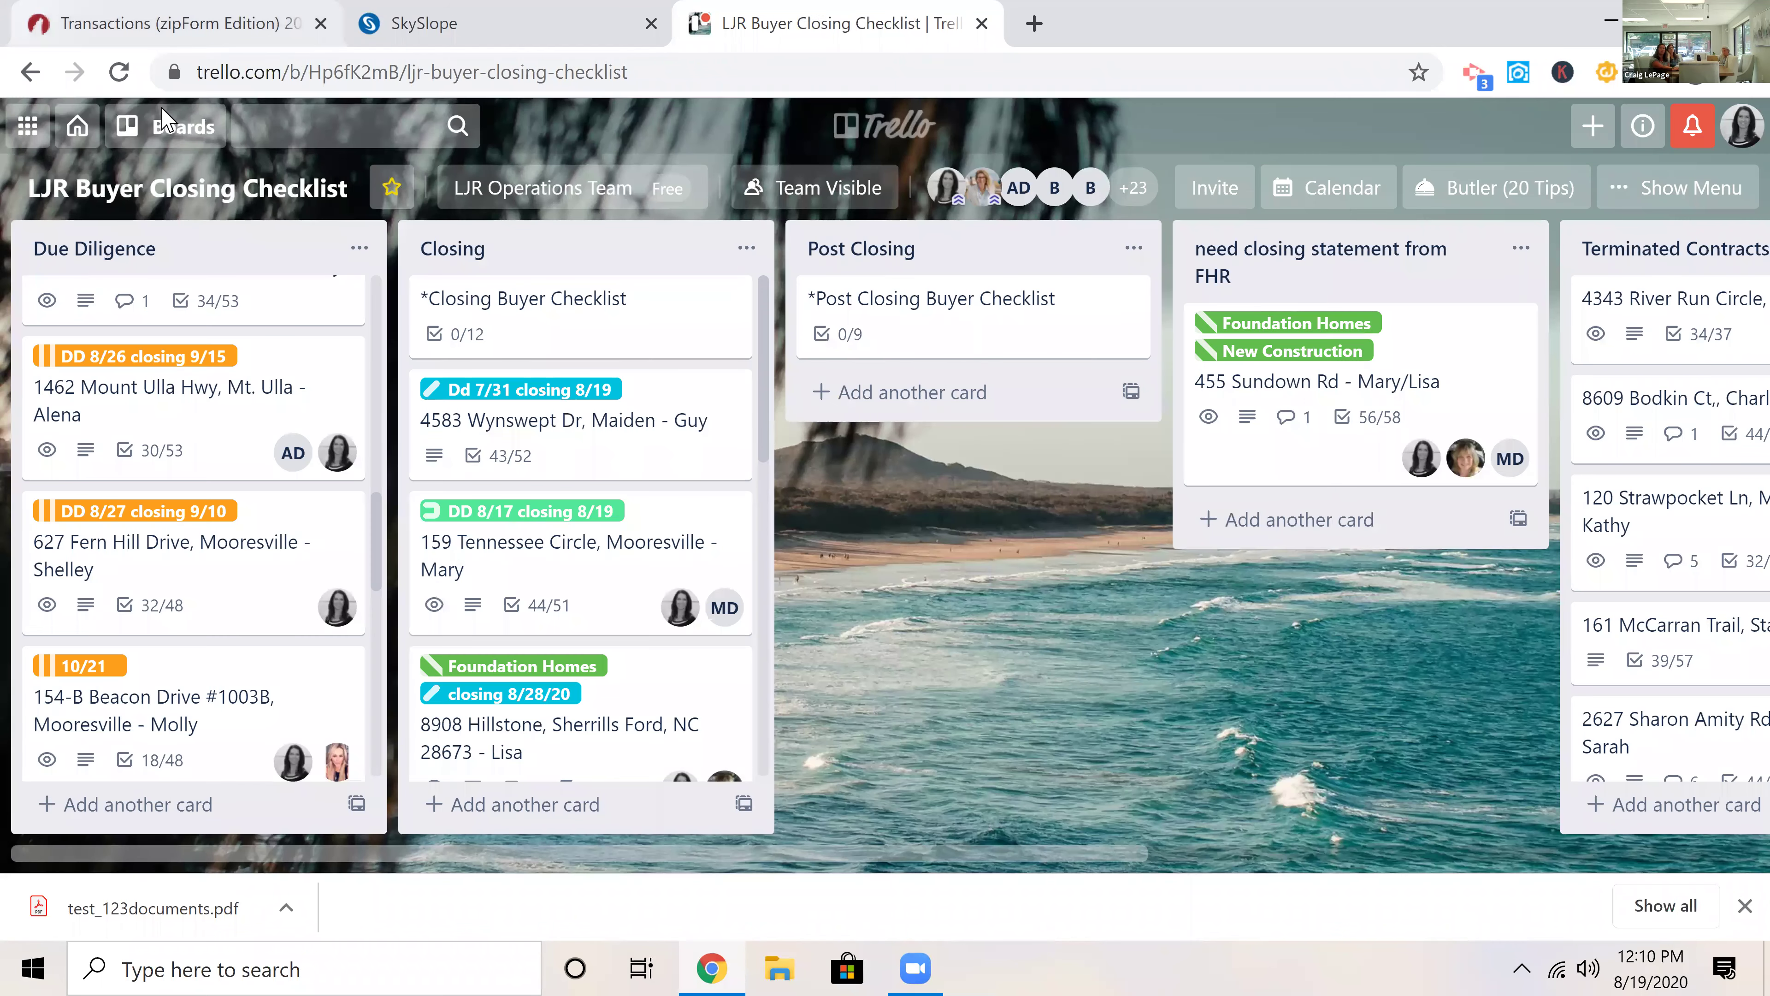
# Step: Switch to the starred LJR Seller Closing Checklist board
pyautogui.click(165, 133)
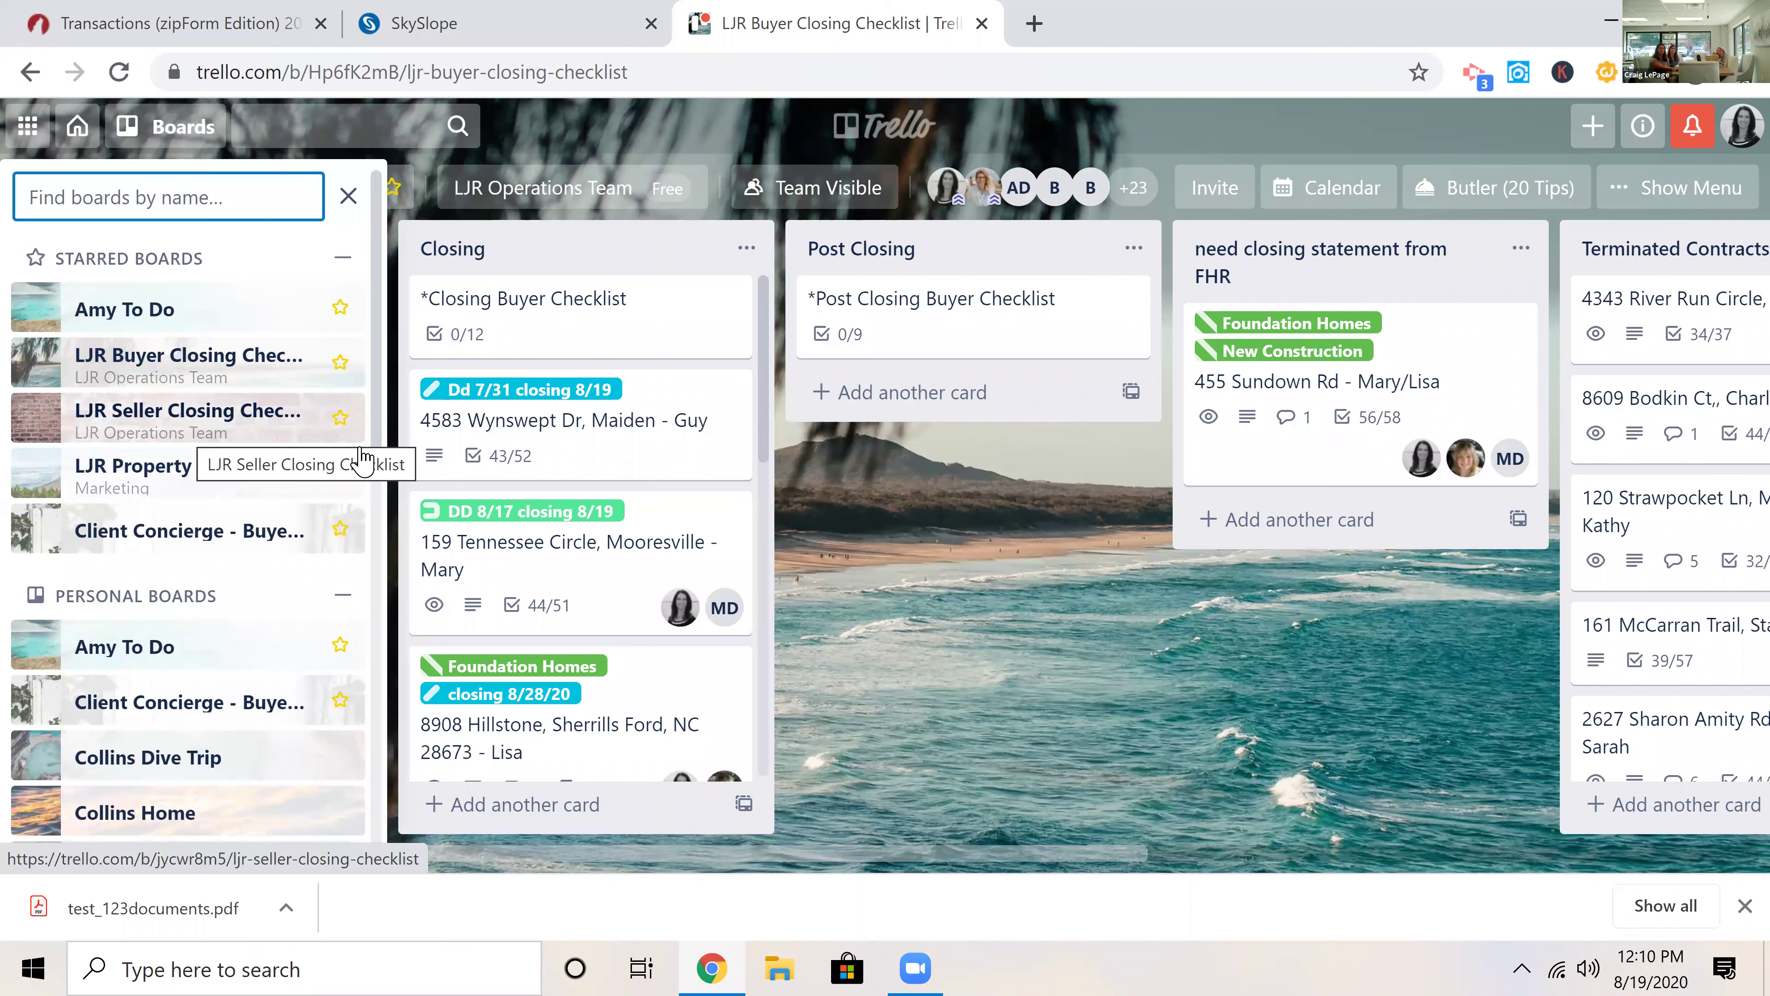
pyautogui.click(261, 424)
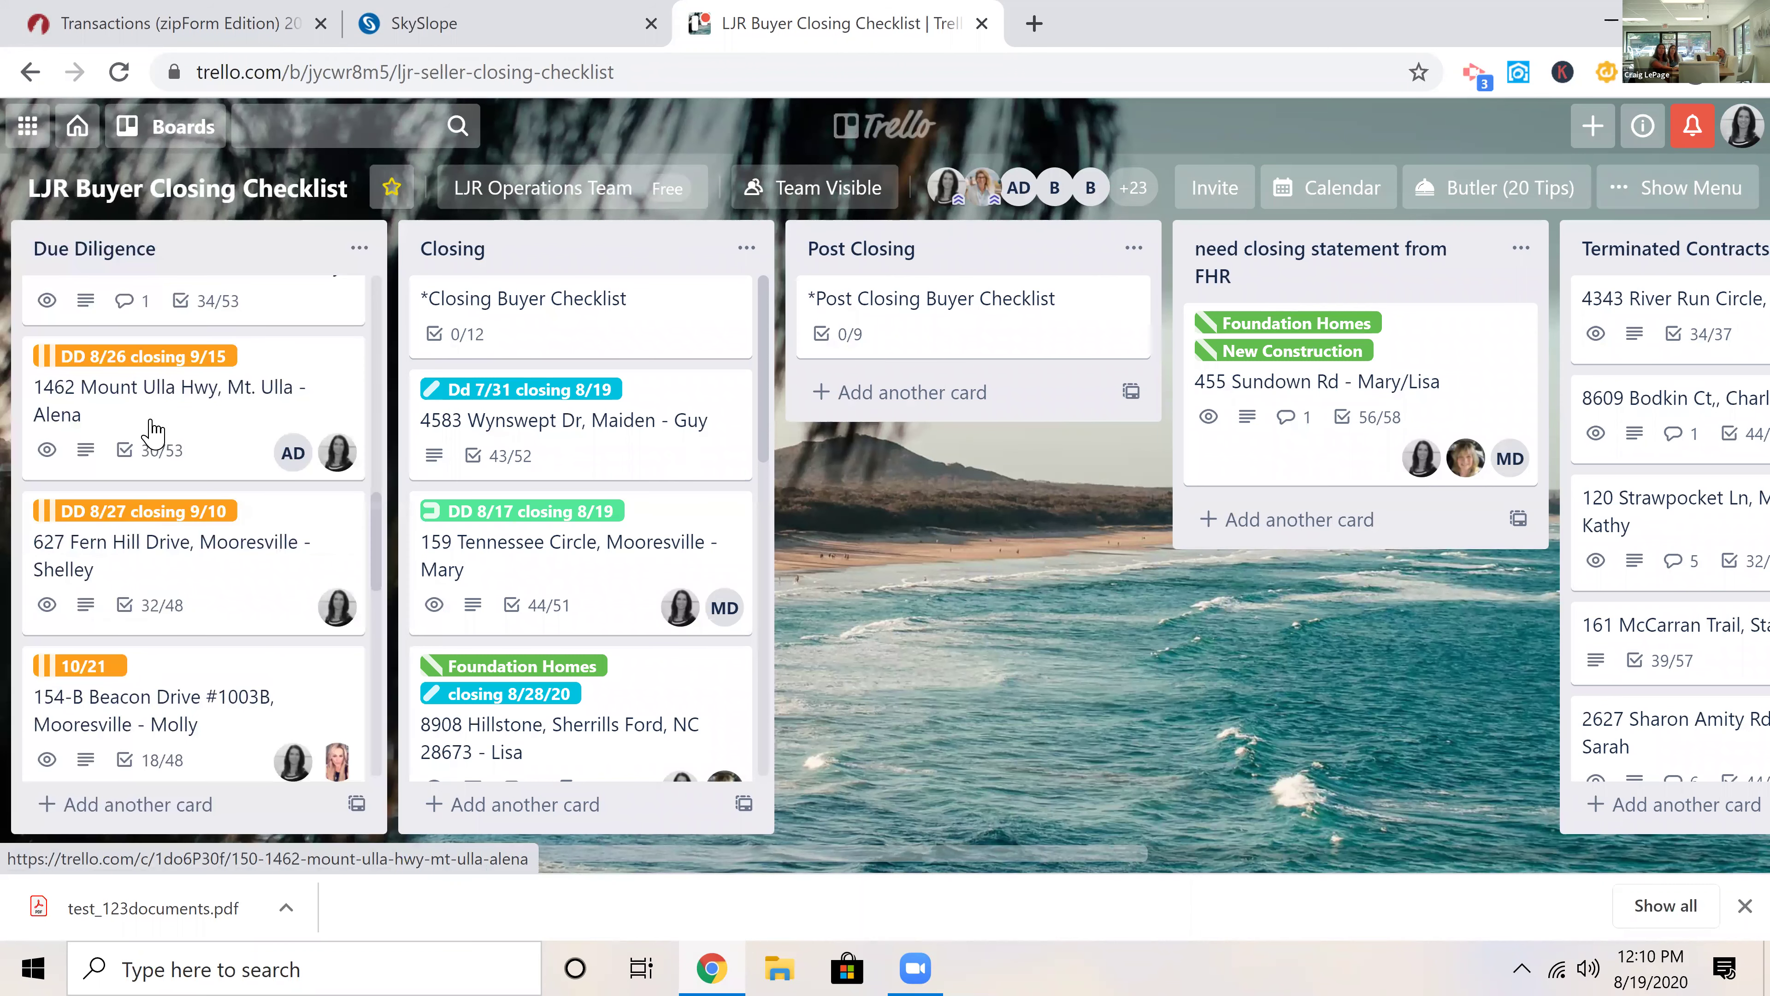